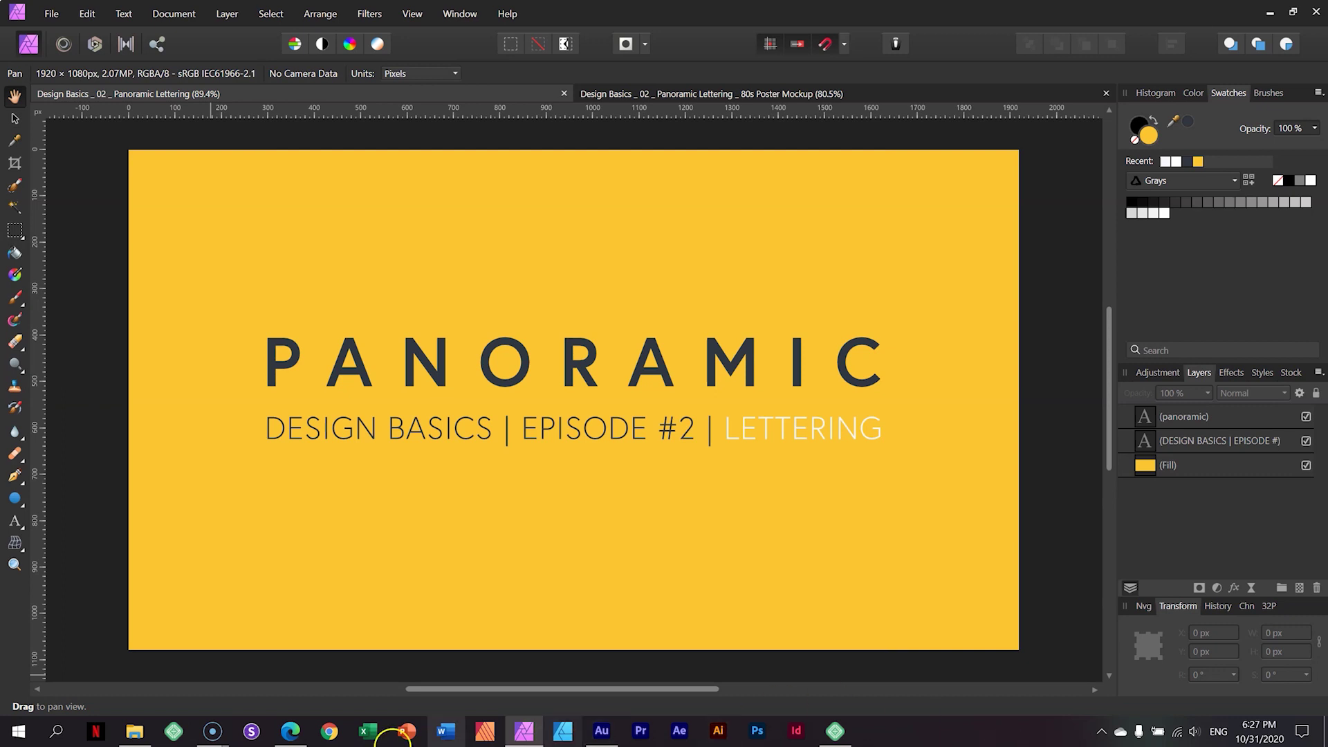
# Step: Switch from Affinity Photo to the Edge browser showing the film photo news article
pyautogui.moveTo(290, 737)
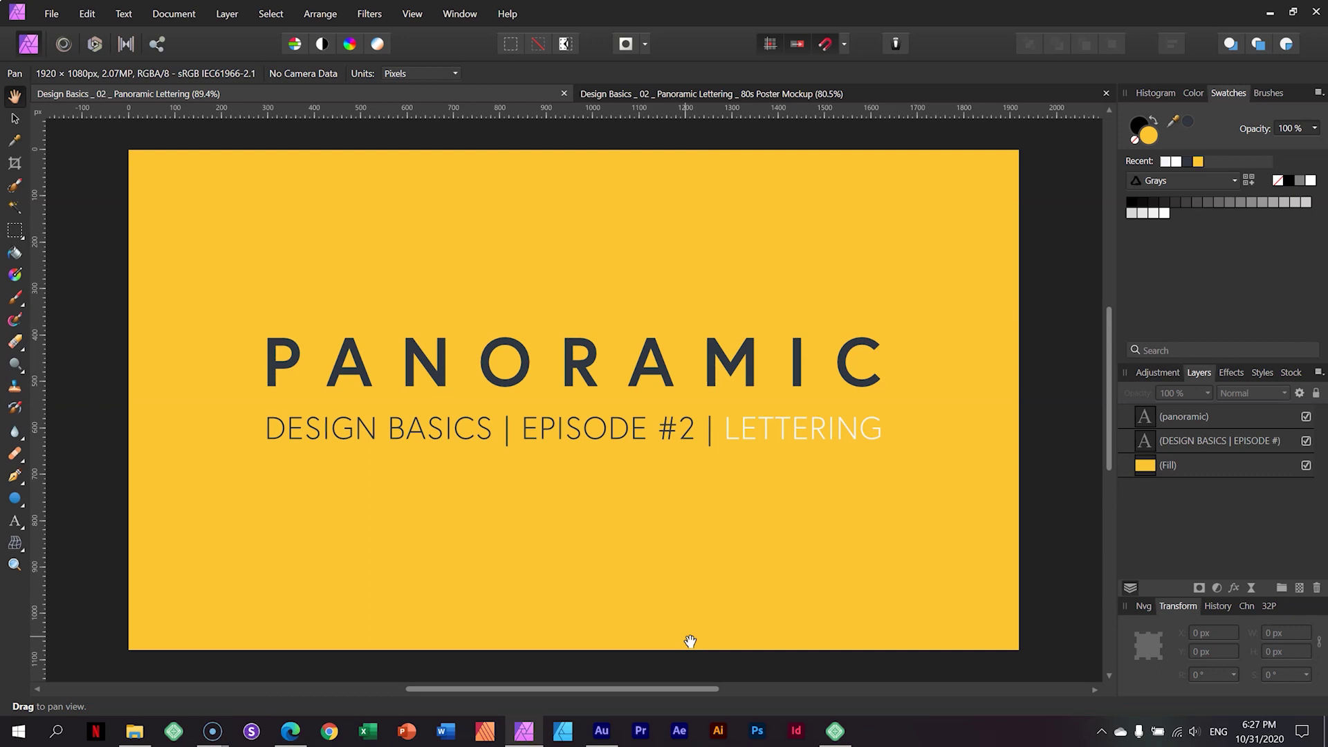
pyautogui.click(292, 730)
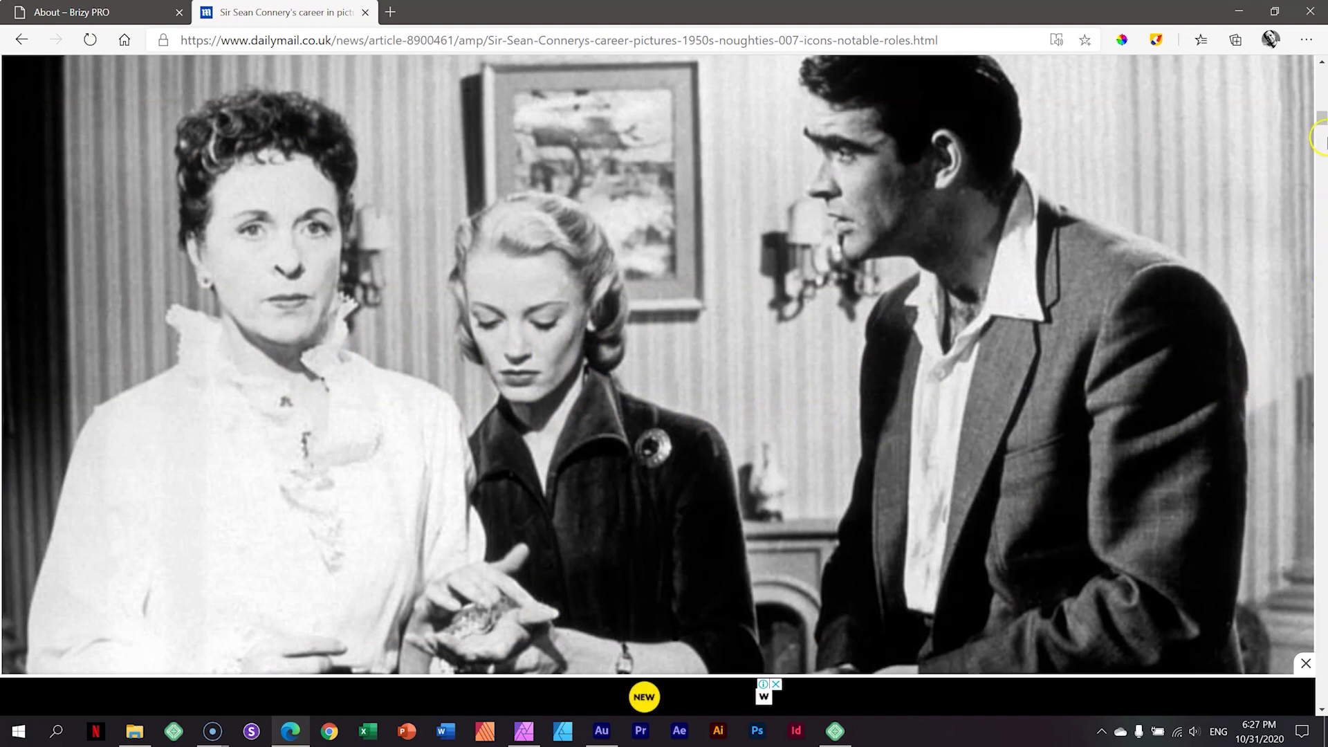
# Step: Browse through the article's film photographs, then return to Affinity Photo
pyautogui.scroll(-10, 1250, 221)
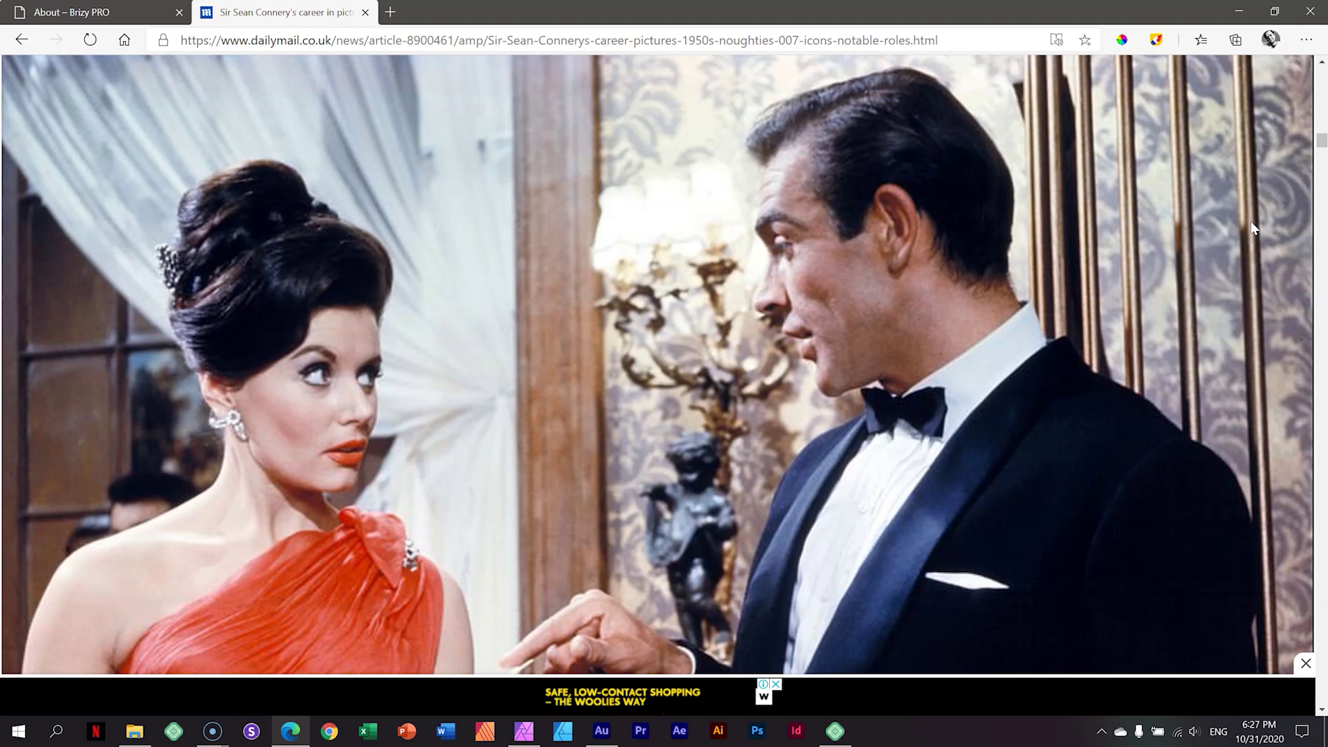
pyautogui.scroll(-10, 1251, 228)
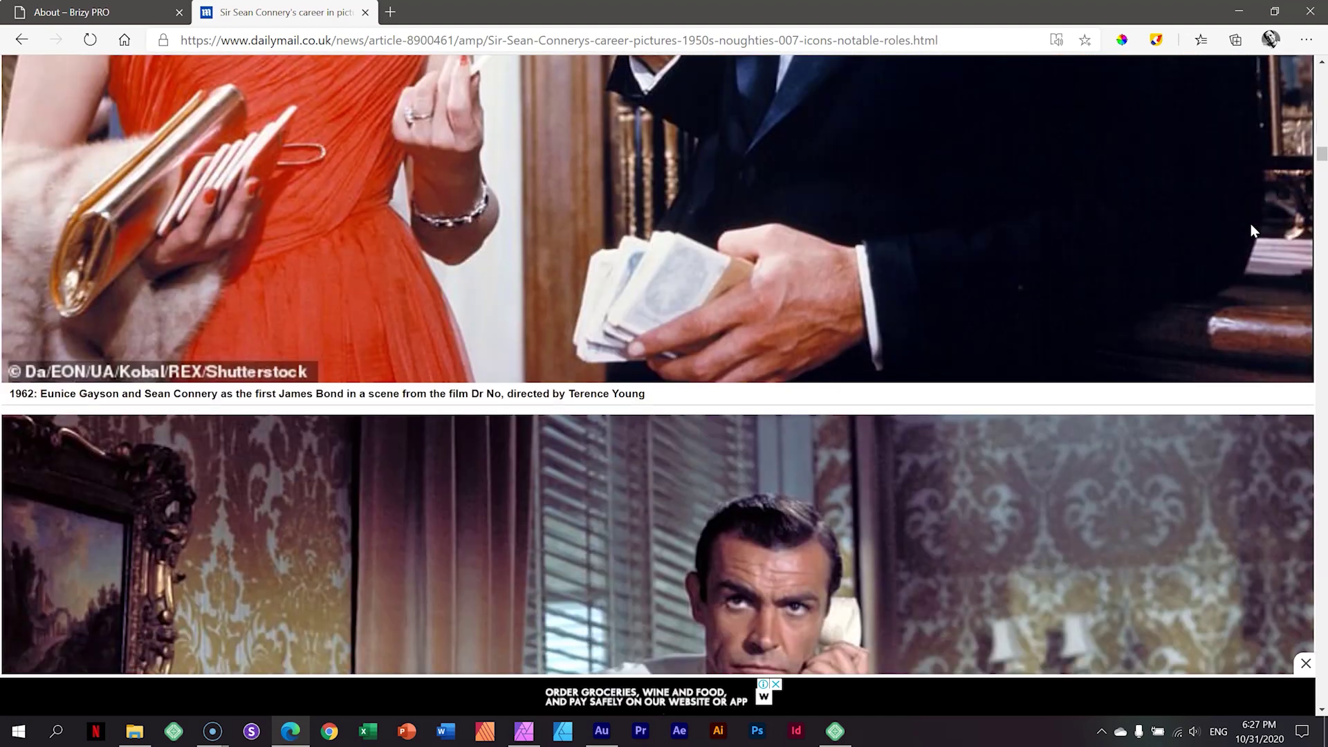
pyautogui.scroll(-8, 1250, 230)
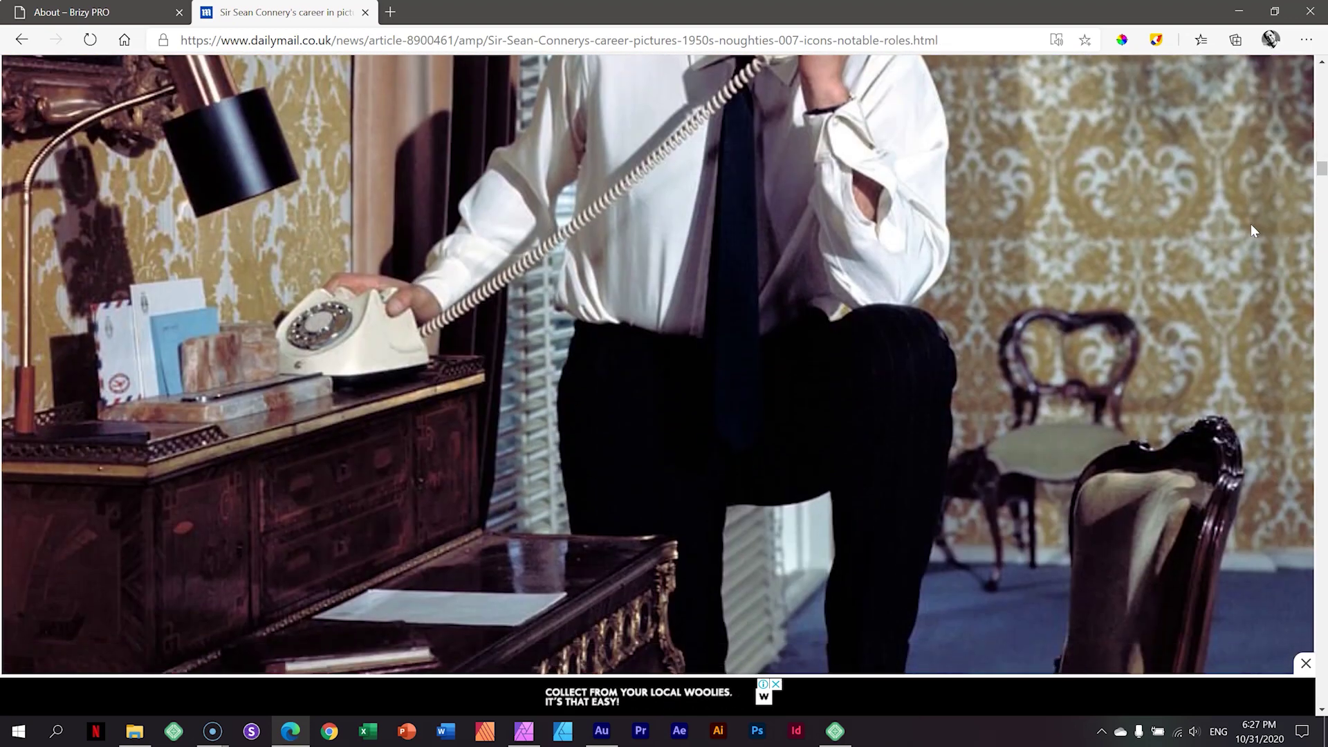
pyautogui.scroll(-9, 1250, 223)
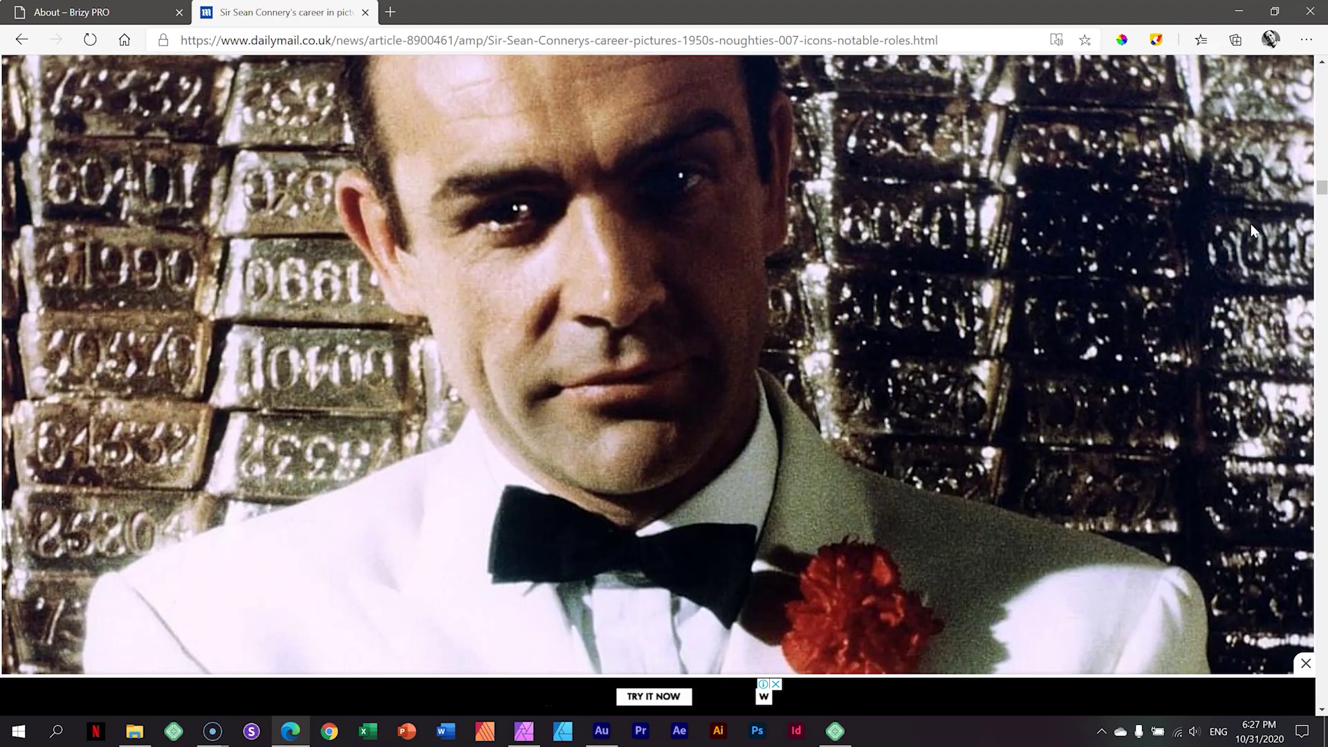
pyautogui.scroll(2, 1250, 223)
pyautogui.click(1266, 202)
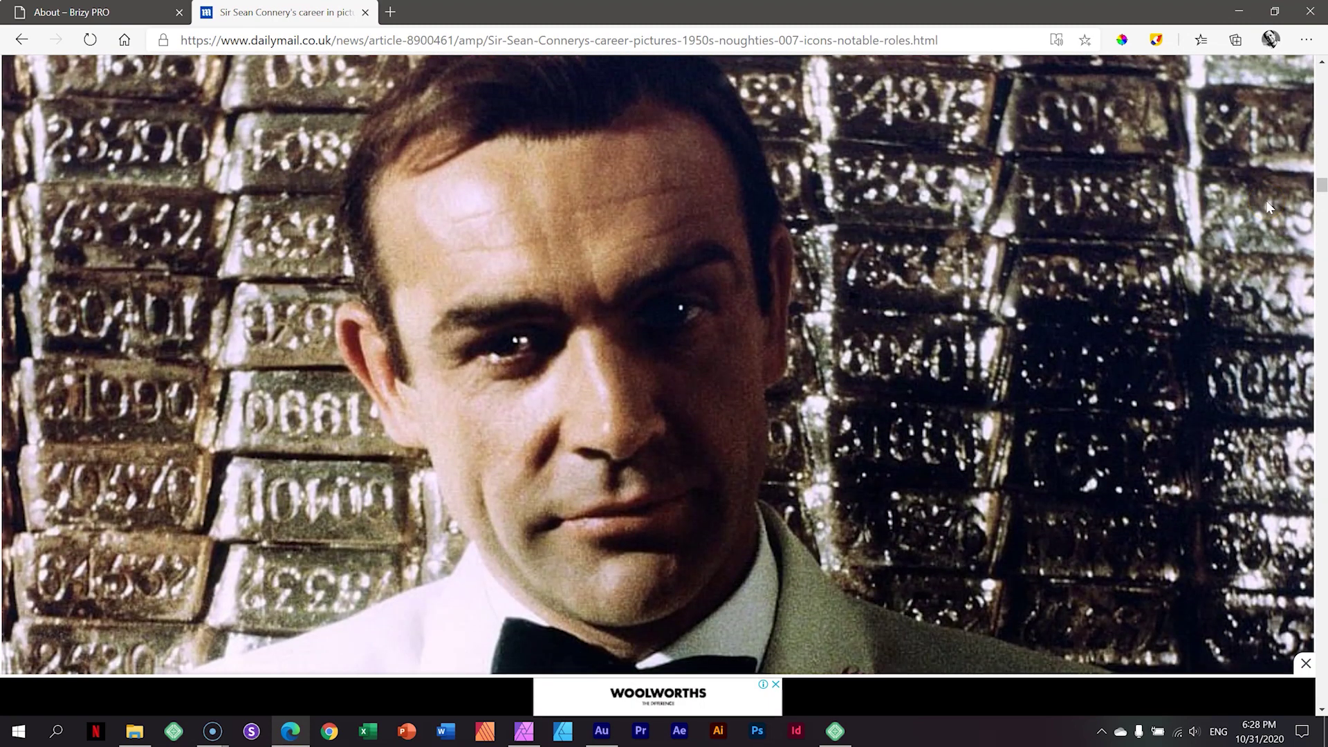
pyautogui.scroll(6, 1194, 273)
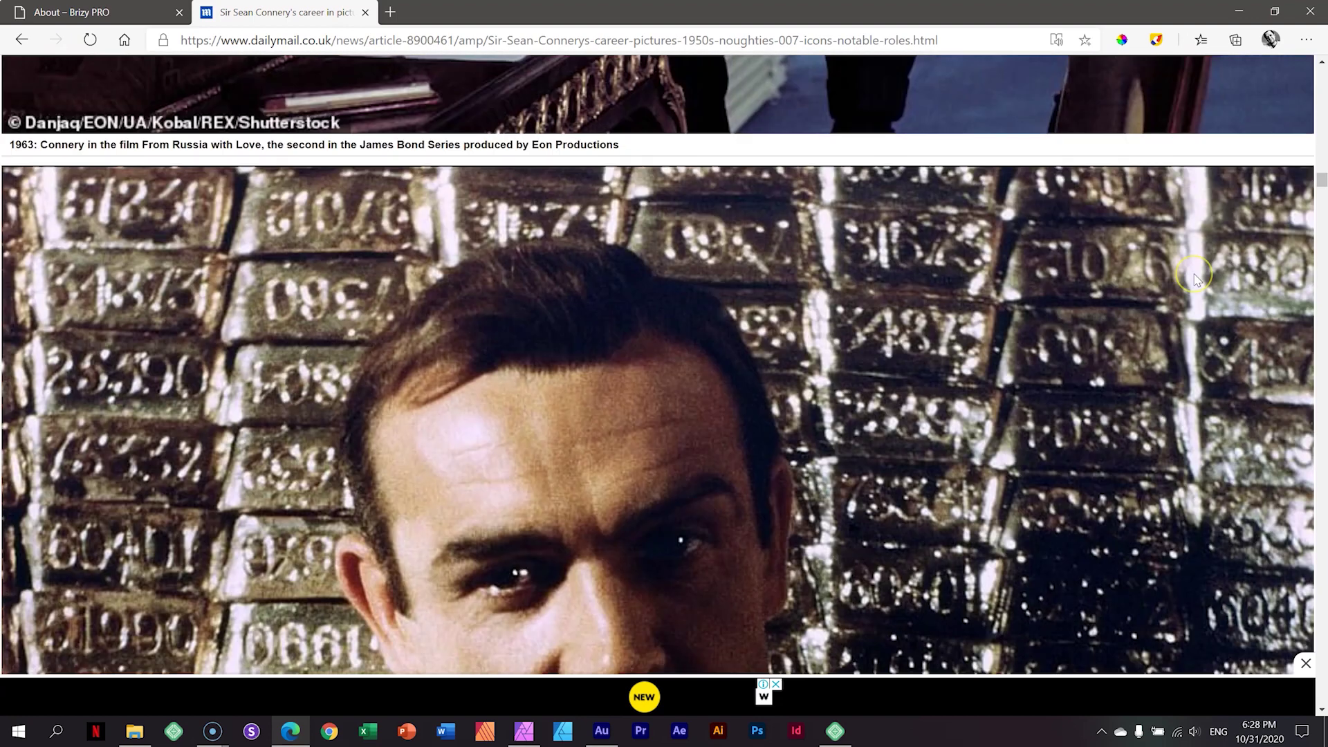
pyautogui.scroll(10, 1193, 274)
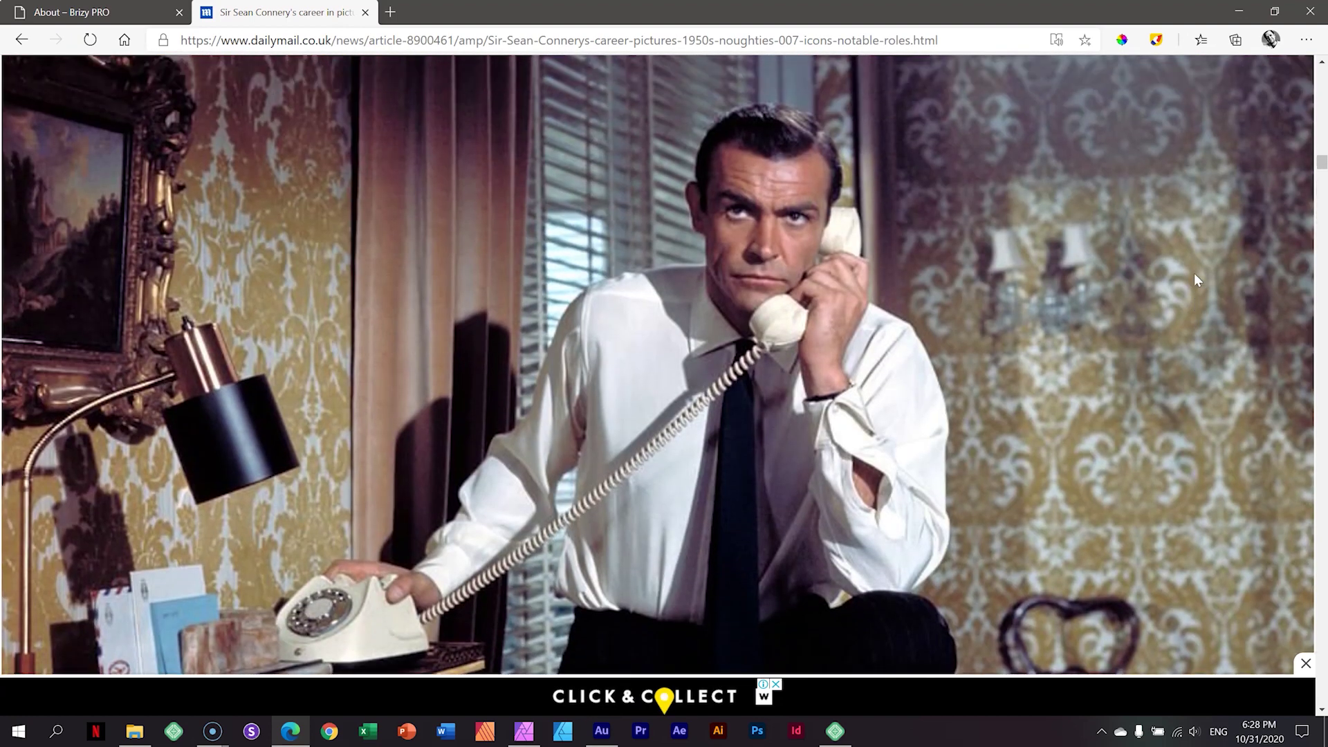
pyautogui.scroll(6, 1194, 274)
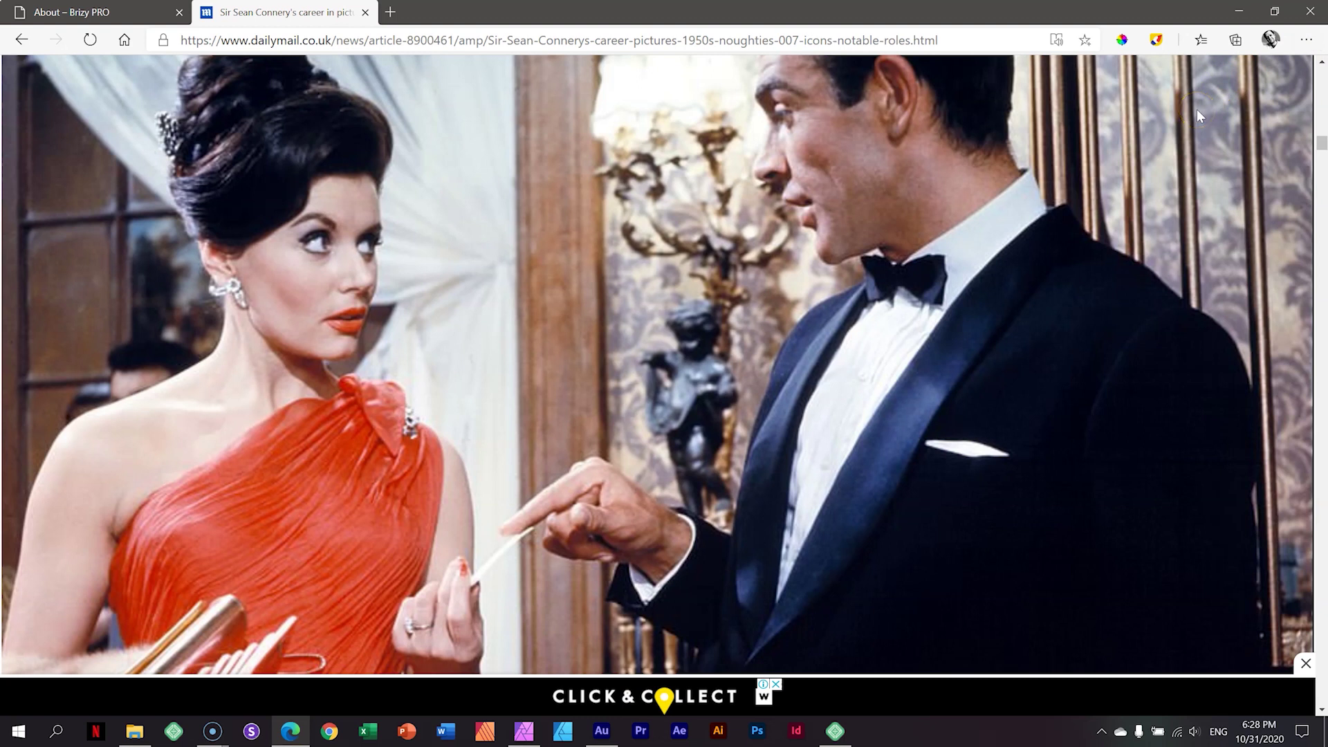
pyautogui.click(523, 741)
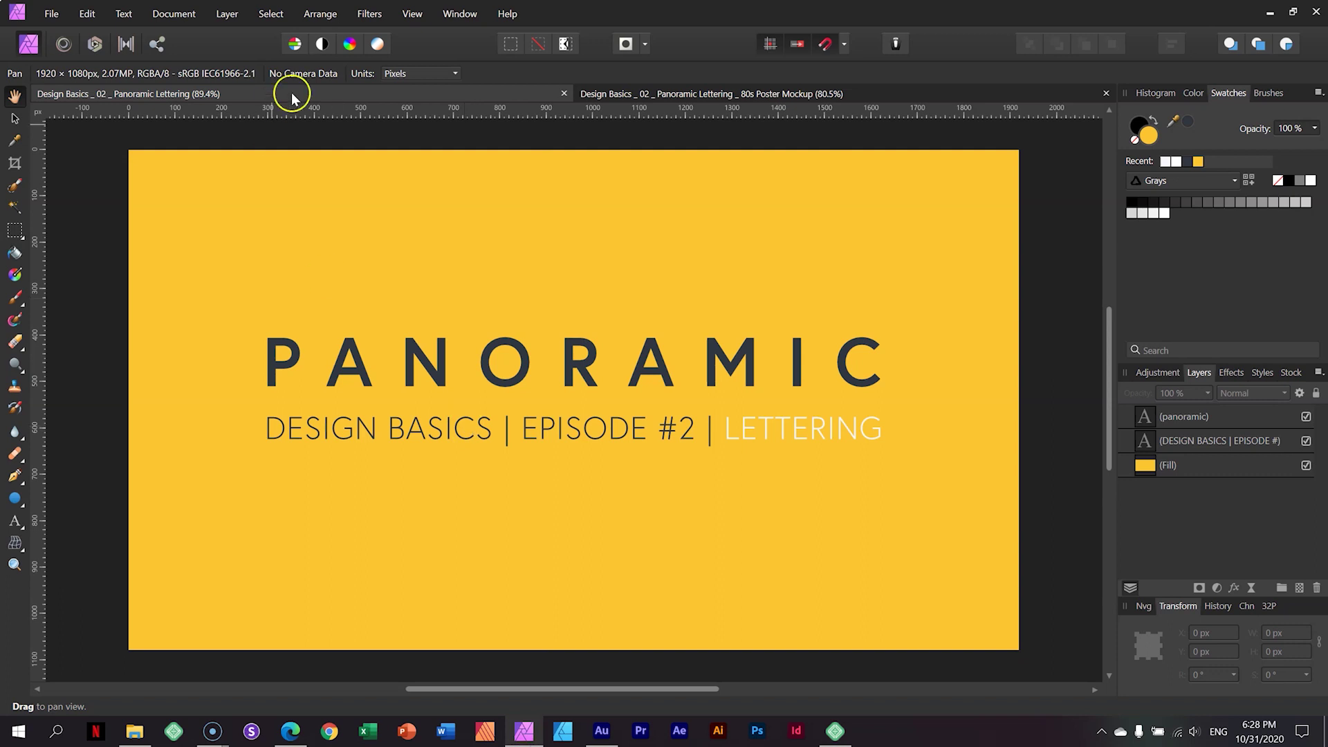
# Step: Switch to the 80s Poster Mockup document with the framed whale-tail photo
pyautogui.click(681, 94)
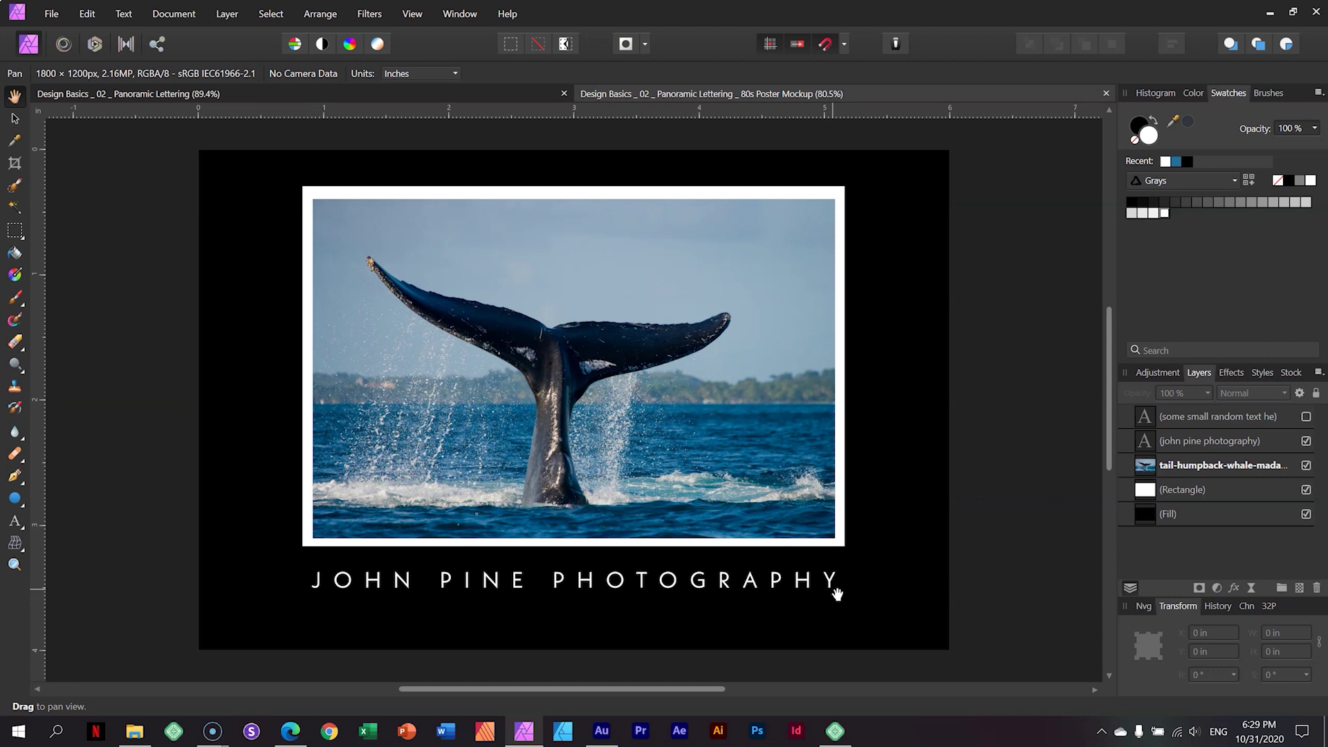
# Step: Select the caption text beneath the whale photo with the Move tool
pyautogui.click(554, 592)
pyautogui.click(561, 579)
pyautogui.press('v')
pyautogui.click(556, 579)
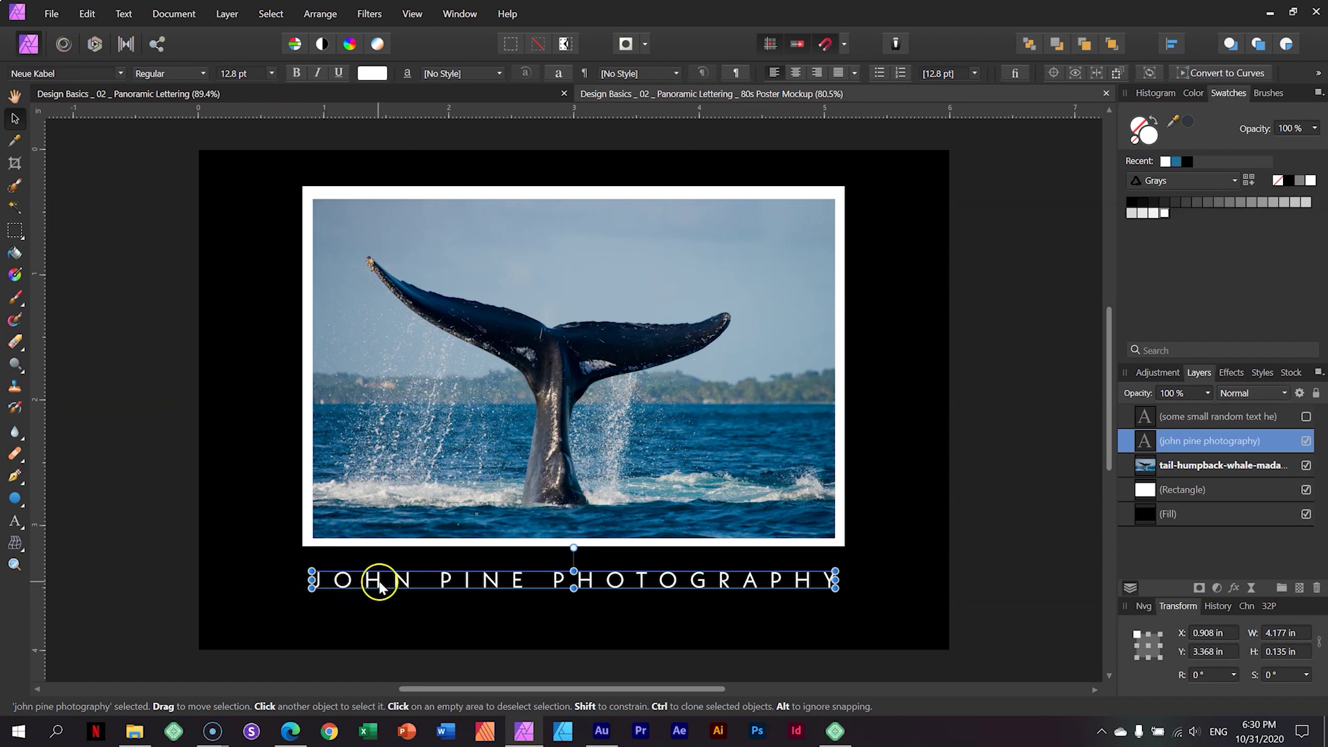
pyautogui.click(731, 567)
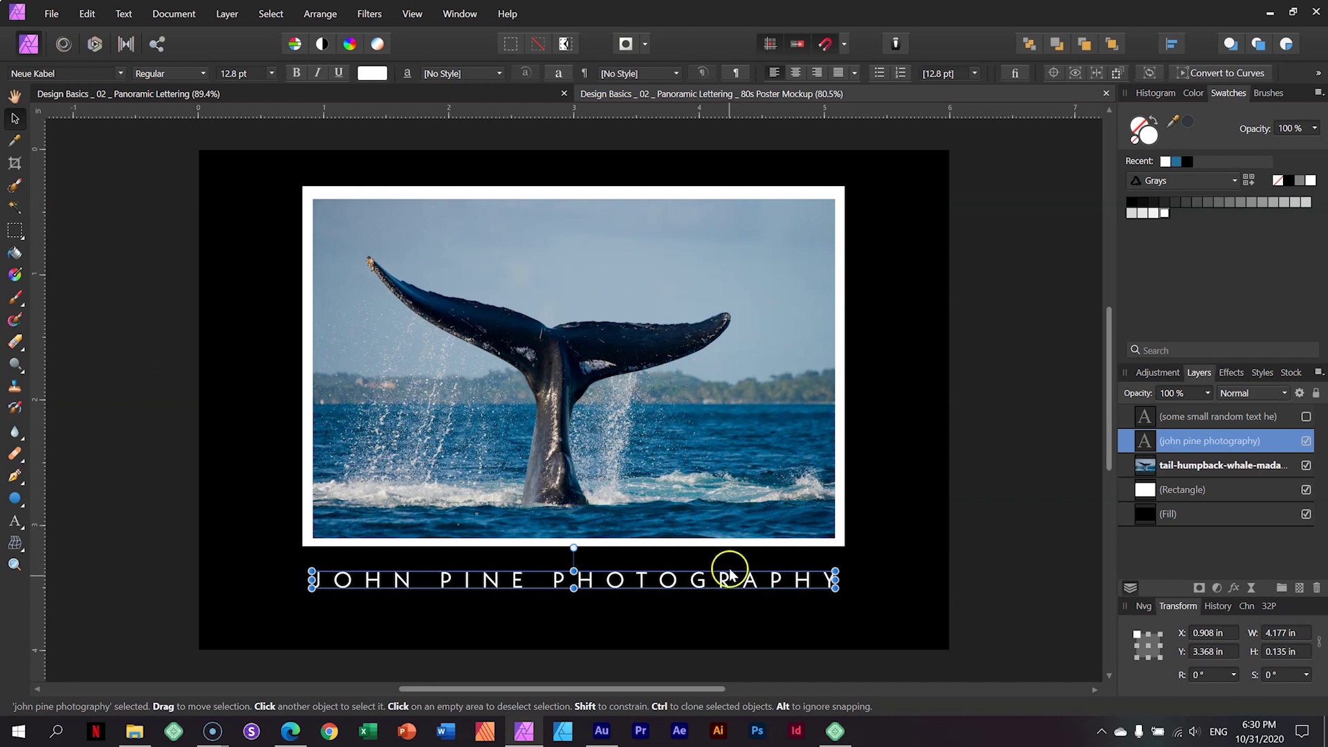
pyautogui.click(793, 559)
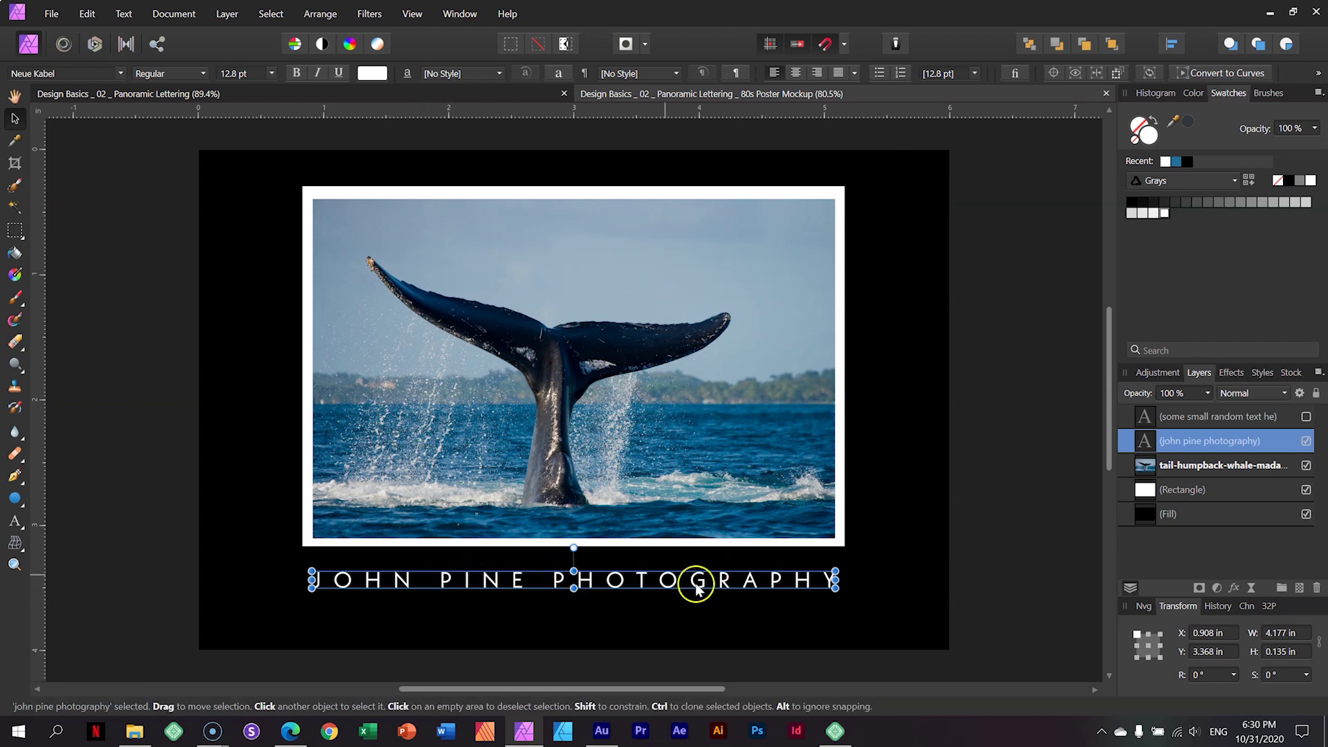
# Step: Set the caption's tracking to 0 ‰ and centre it under the photo
pyautogui.click(558, 72)
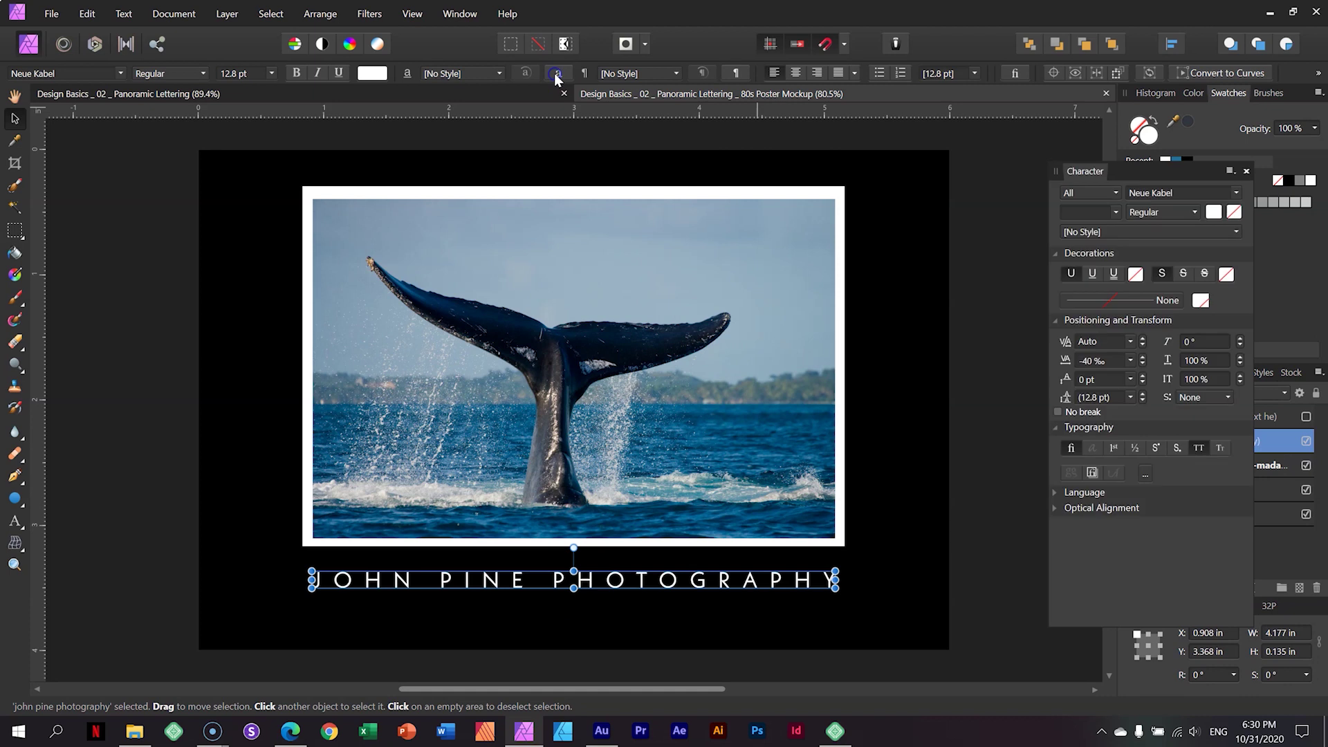
pyautogui.click(1131, 361)
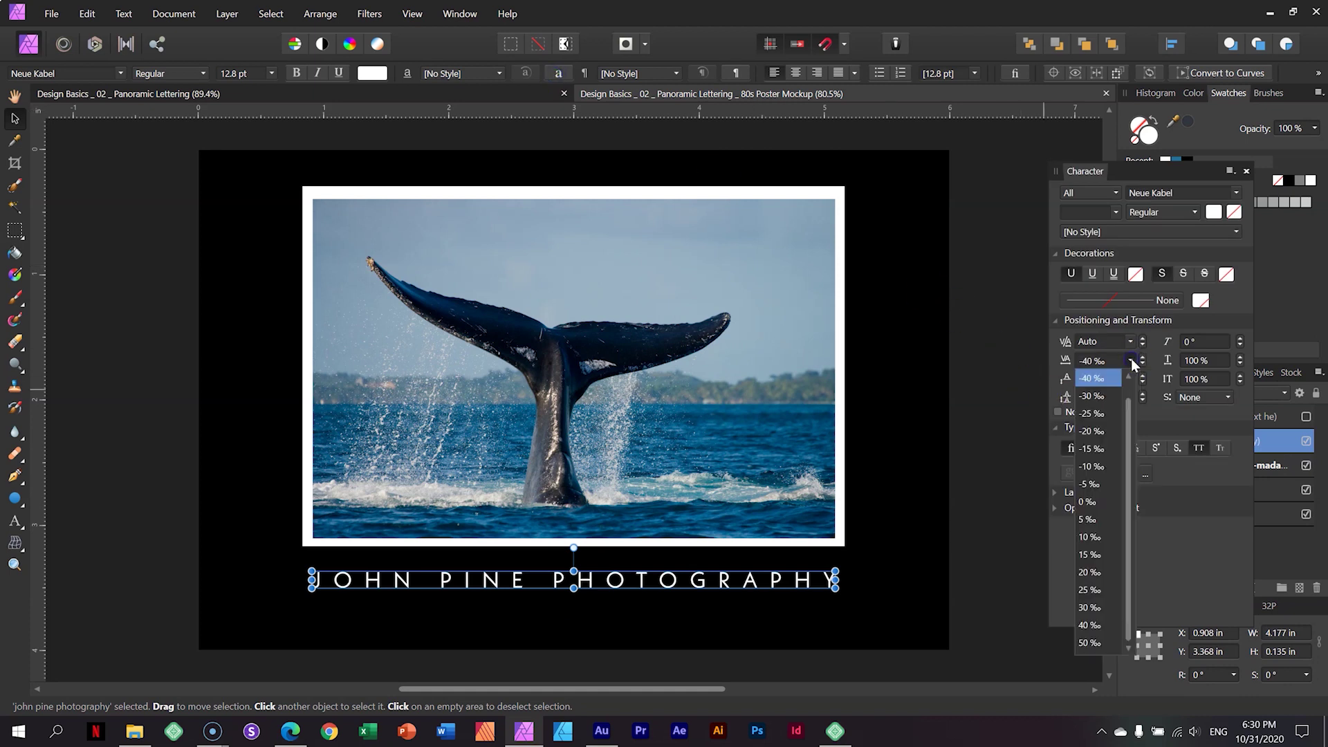
pyautogui.click(1114, 508)
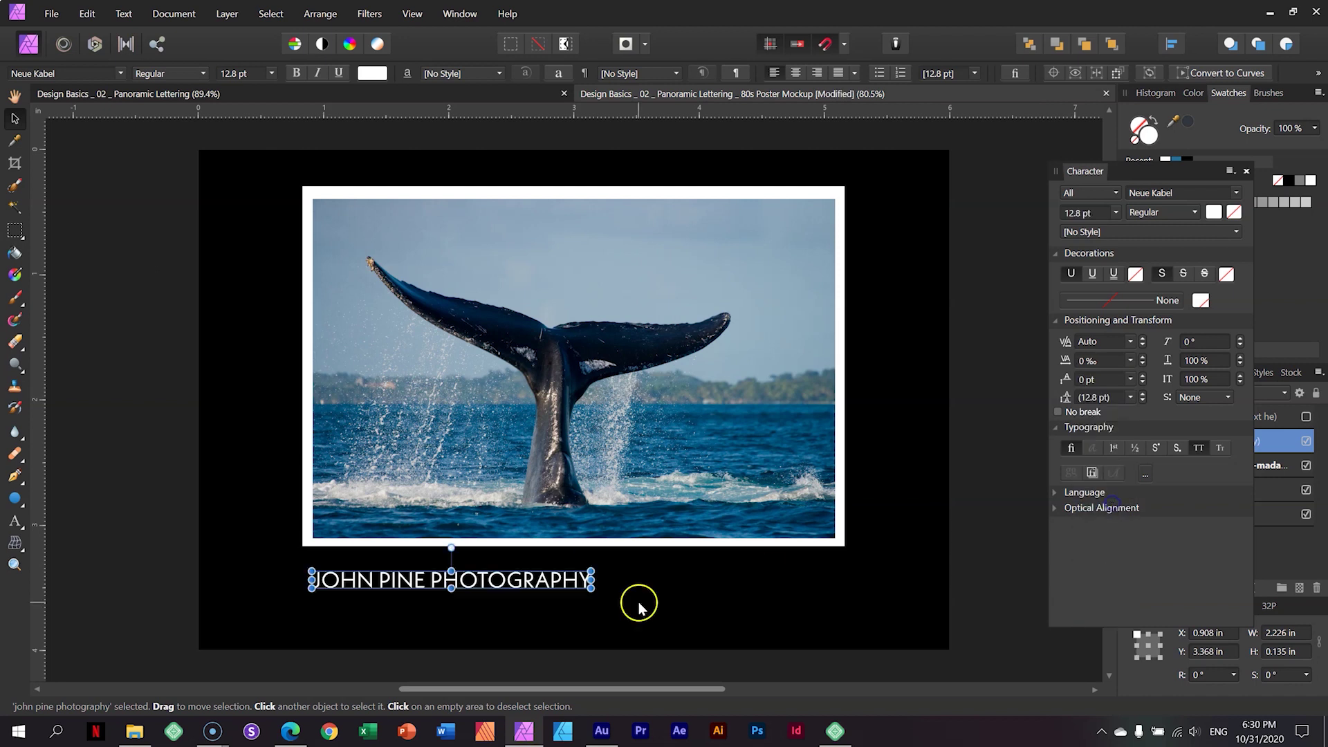
pyautogui.moveTo(518, 585); pyautogui.dragTo(650, 592)
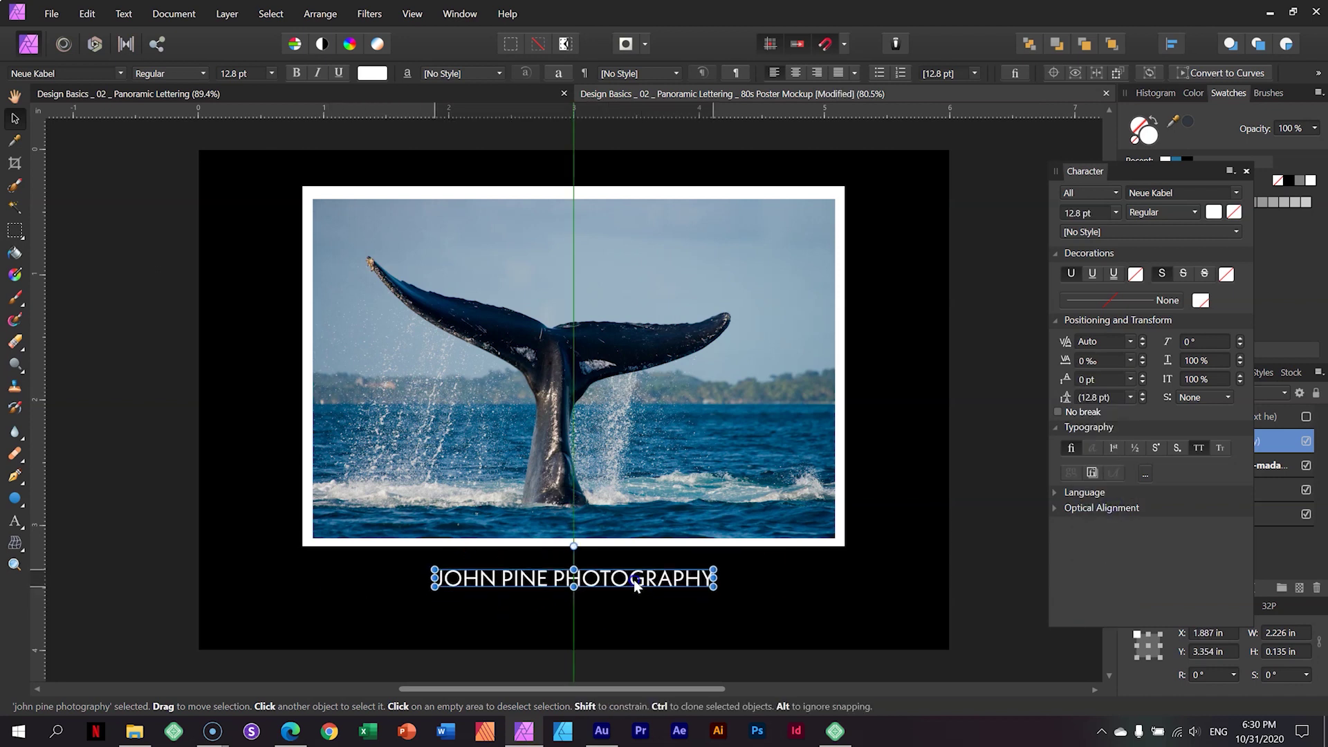
pyautogui.click(877, 572)
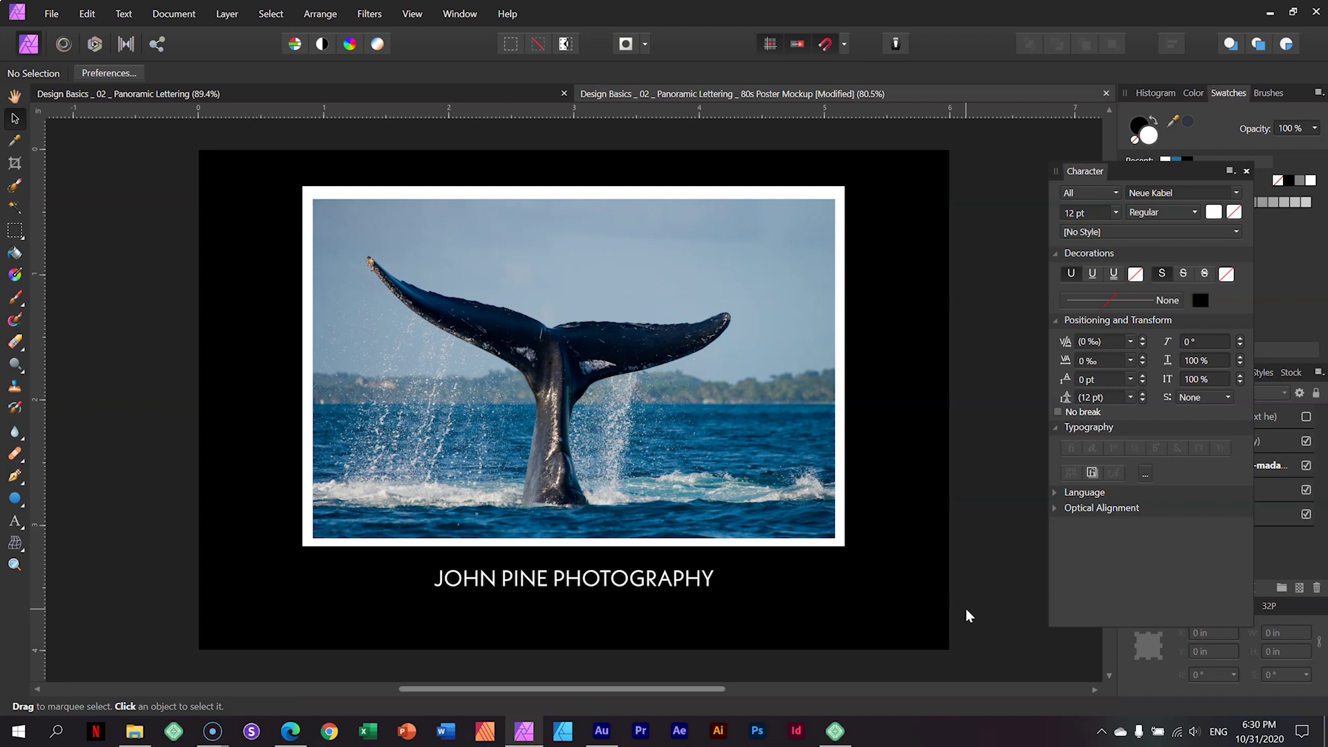
# Step: Restore the caption's original 550 ‰ tracking after a test move, then deselect it
pyautogui.click(544, 583)
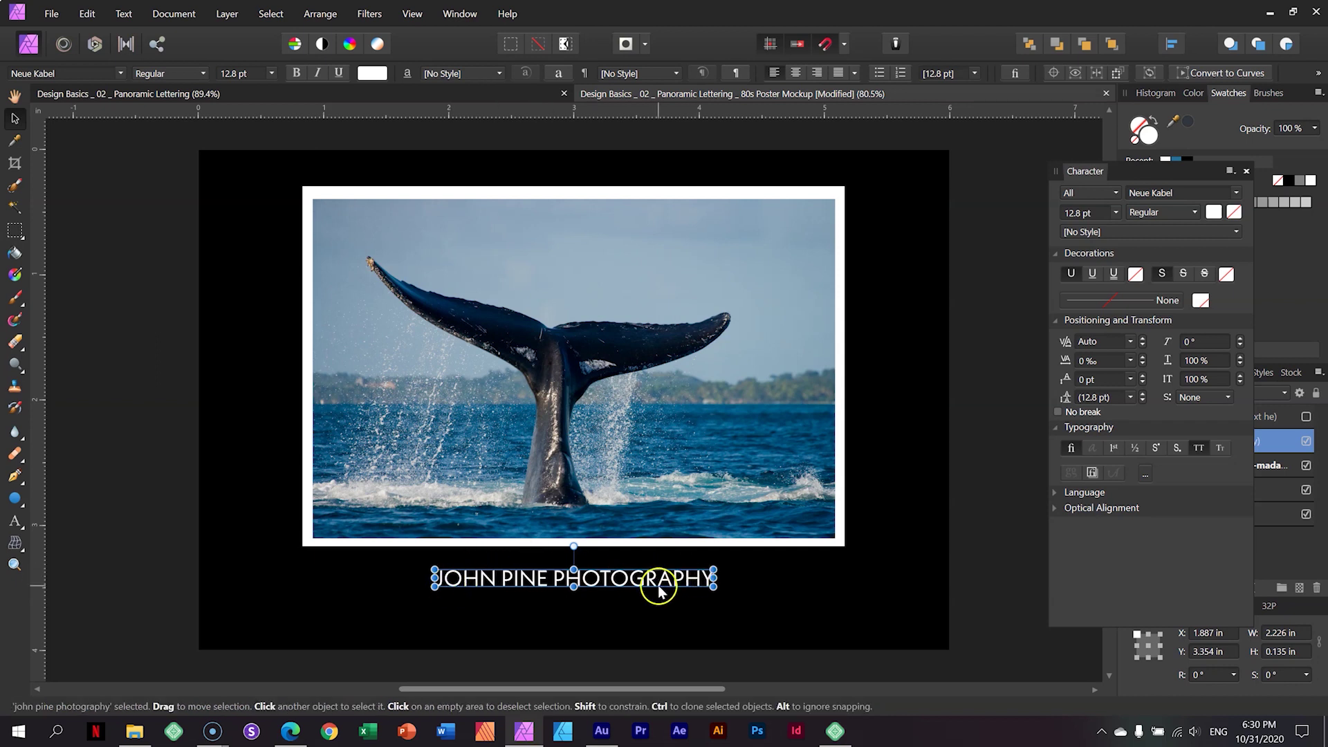
pyautogui.click(788, 589)
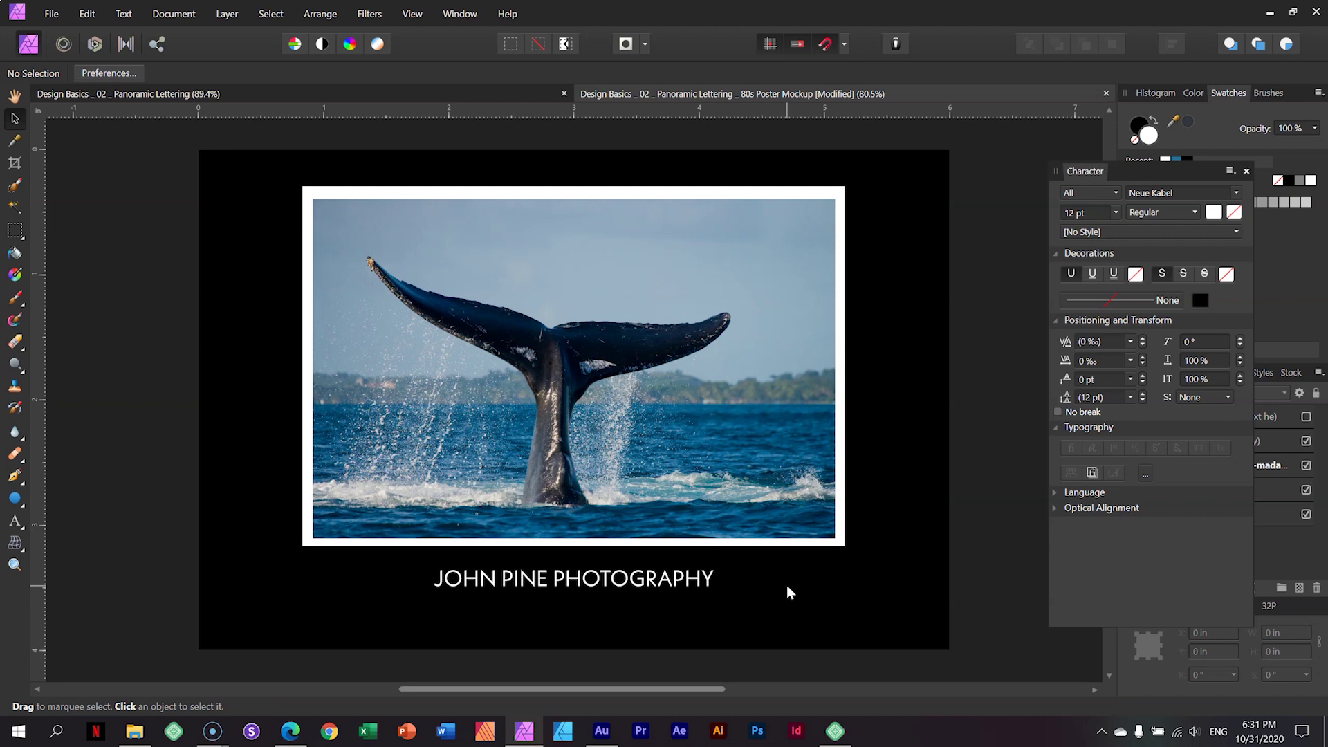
pyautogui.click(565, 584)
pyautogui.moveTo(565, 587)
pyautogui.mouseDown()
pyautogui.moveTo(567, 244)
pyautogui.moveTo(569, 584)
pyautogui.mouseUp()
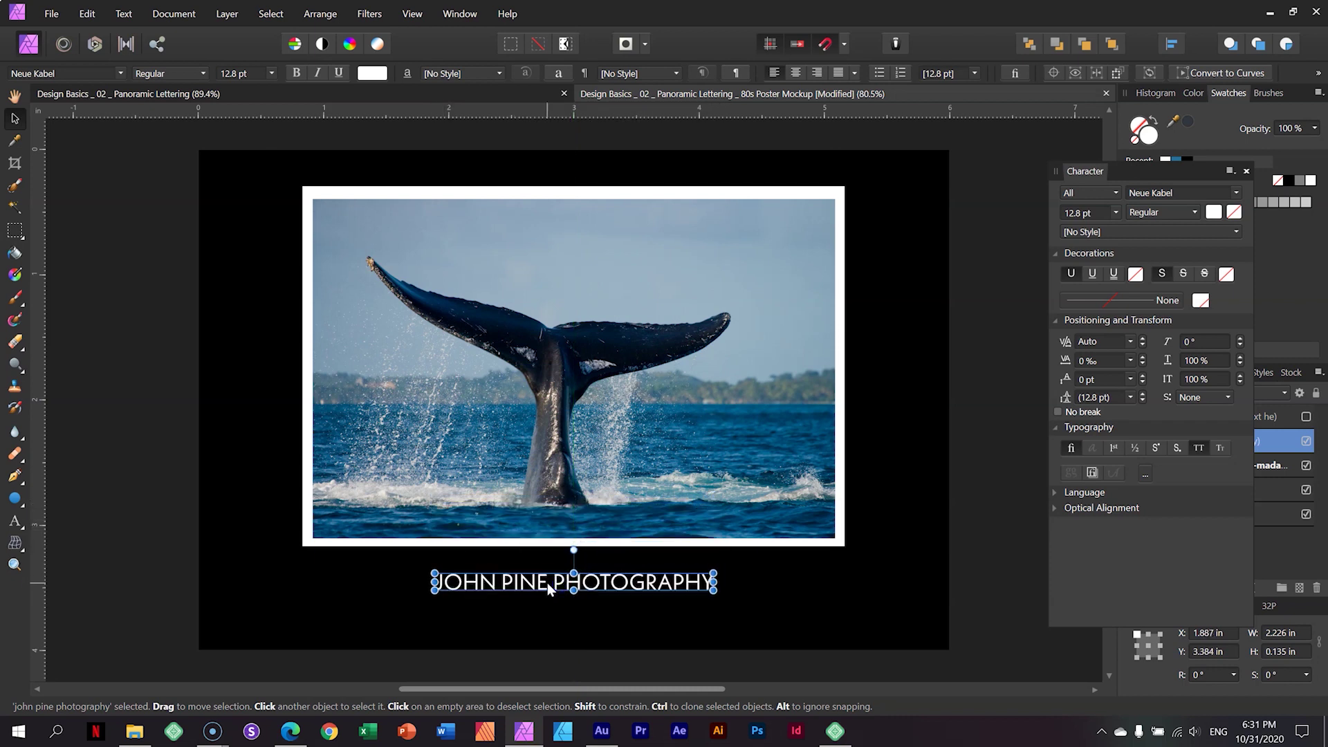
pyautogui.hotkey('alt', 'Right')
pyautogui.hotkey('alt', 'Right')
pyautogui.hotkey('alt', 'Right')
pyautogui.hotkey('alt', 'Right')
pyautogui.hotkey('alt', 'Right')
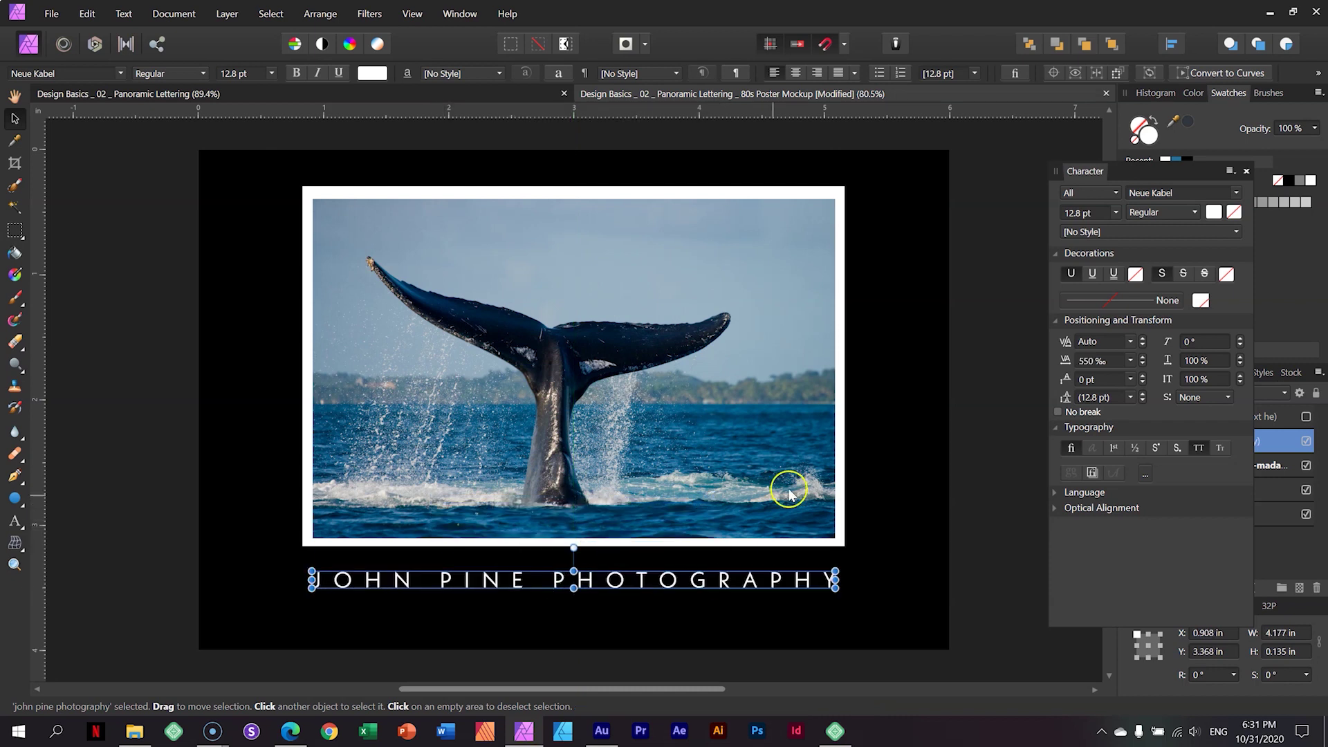
pyautogui.click(893, 484)
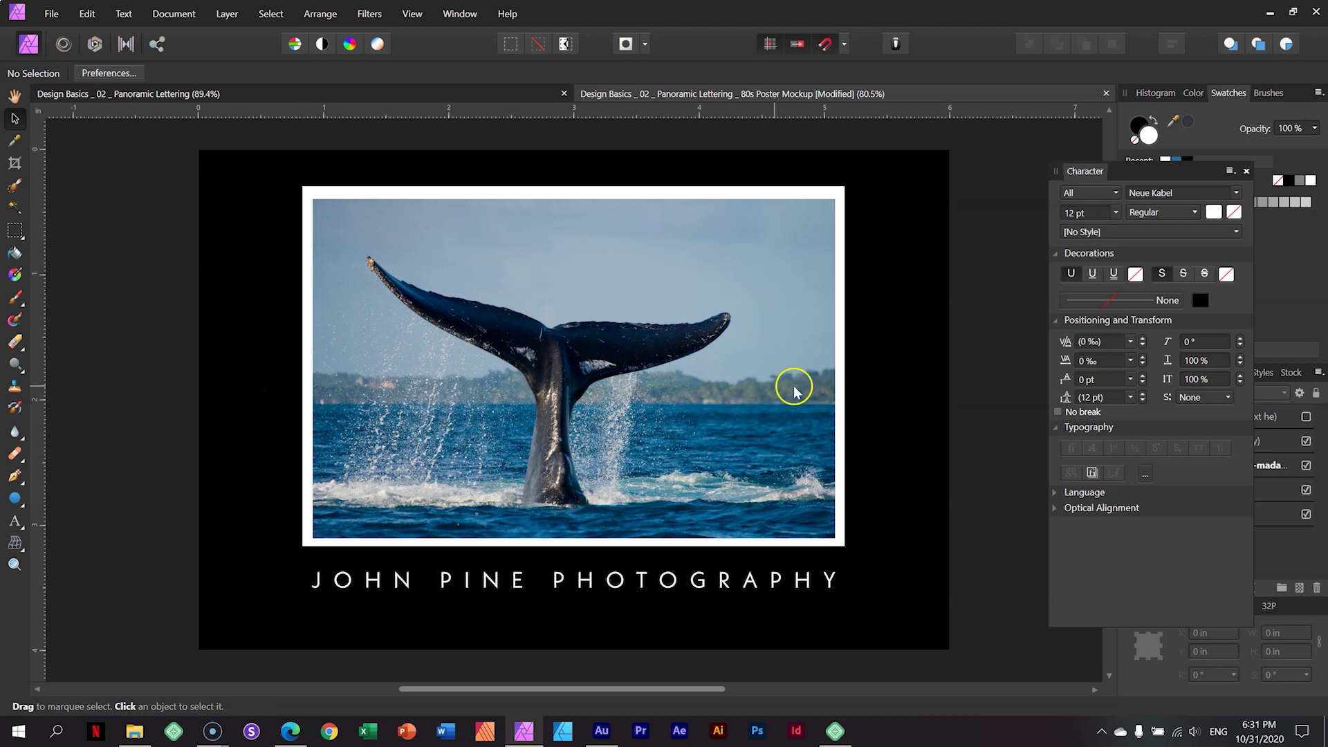
# Step: Return to the Panoramic Lettering document and switch to the Hand tool
pyautogui.click(437, 94)
pyautogui.press('h')
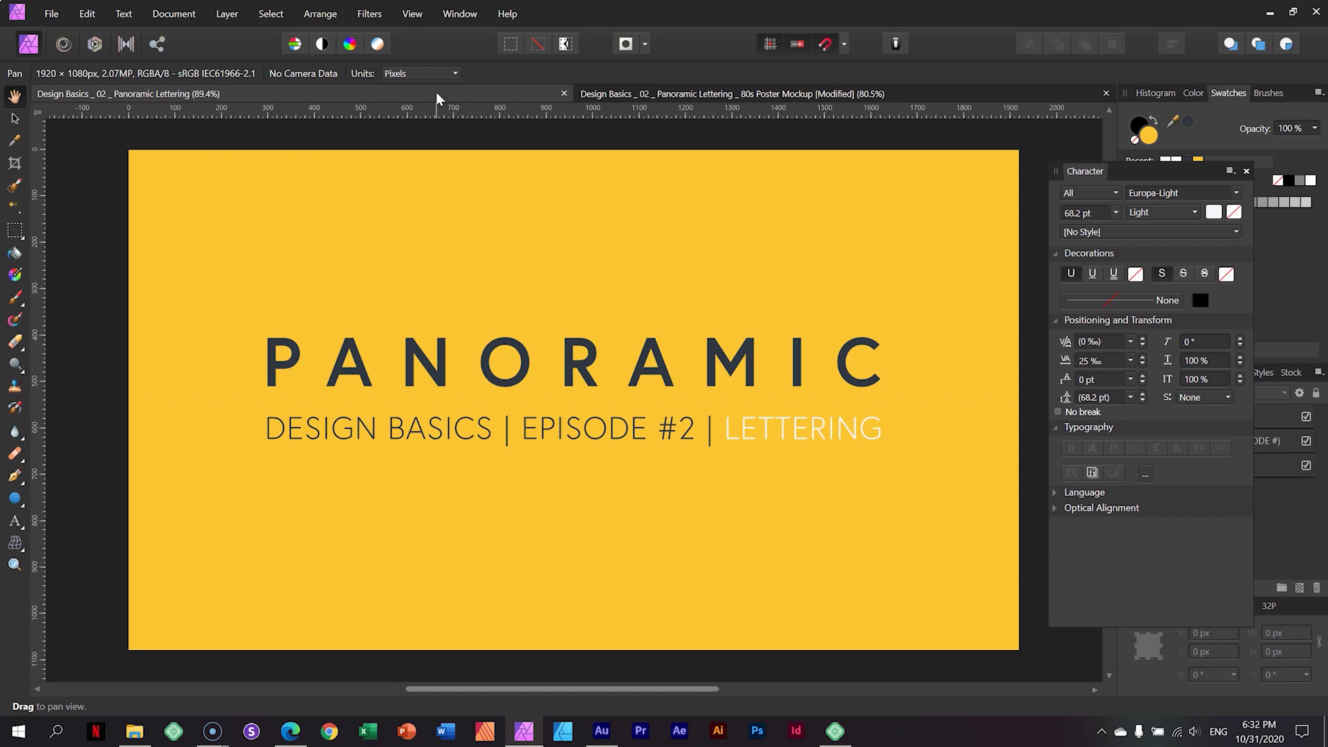
# Step: Bring Edge forward and open the Coaching site's About page in the Brizy editor
pyautogui.click(291, 731)
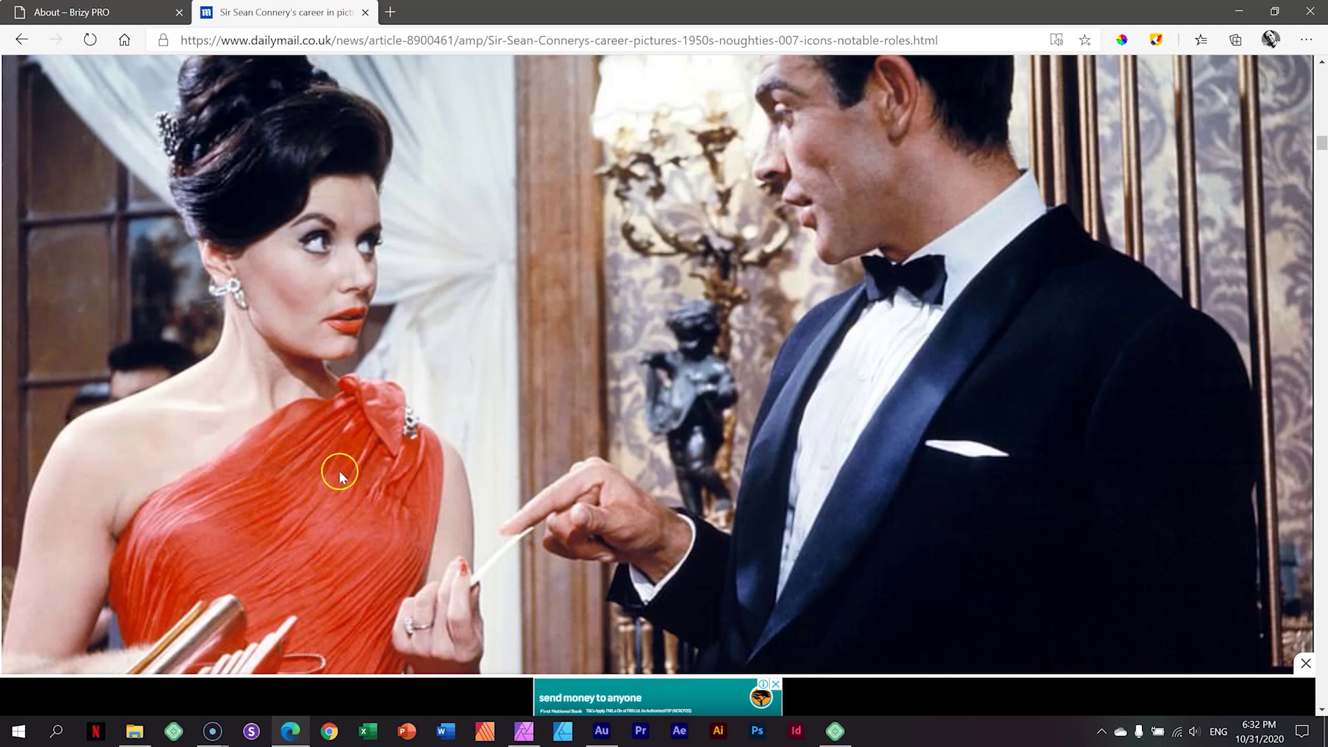
pyautogui.click(139, 11)
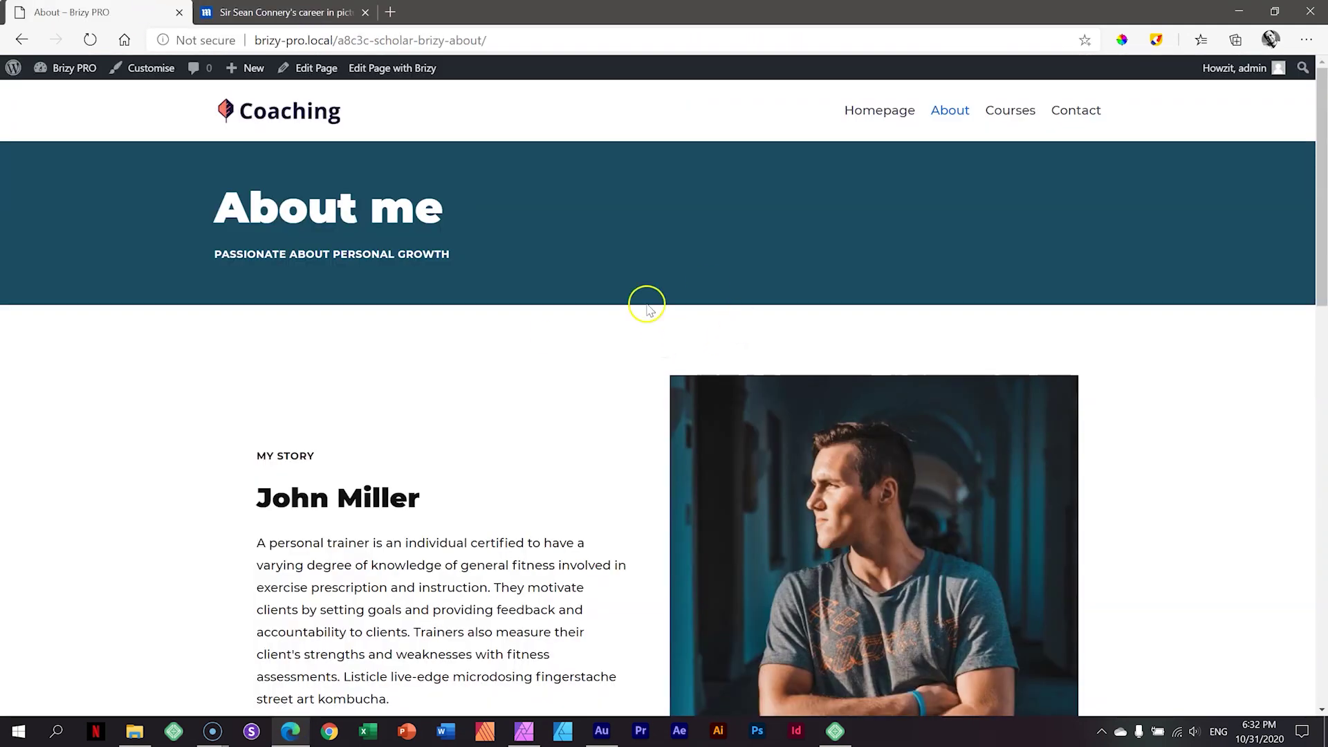
pyautogui.click(379, 75)
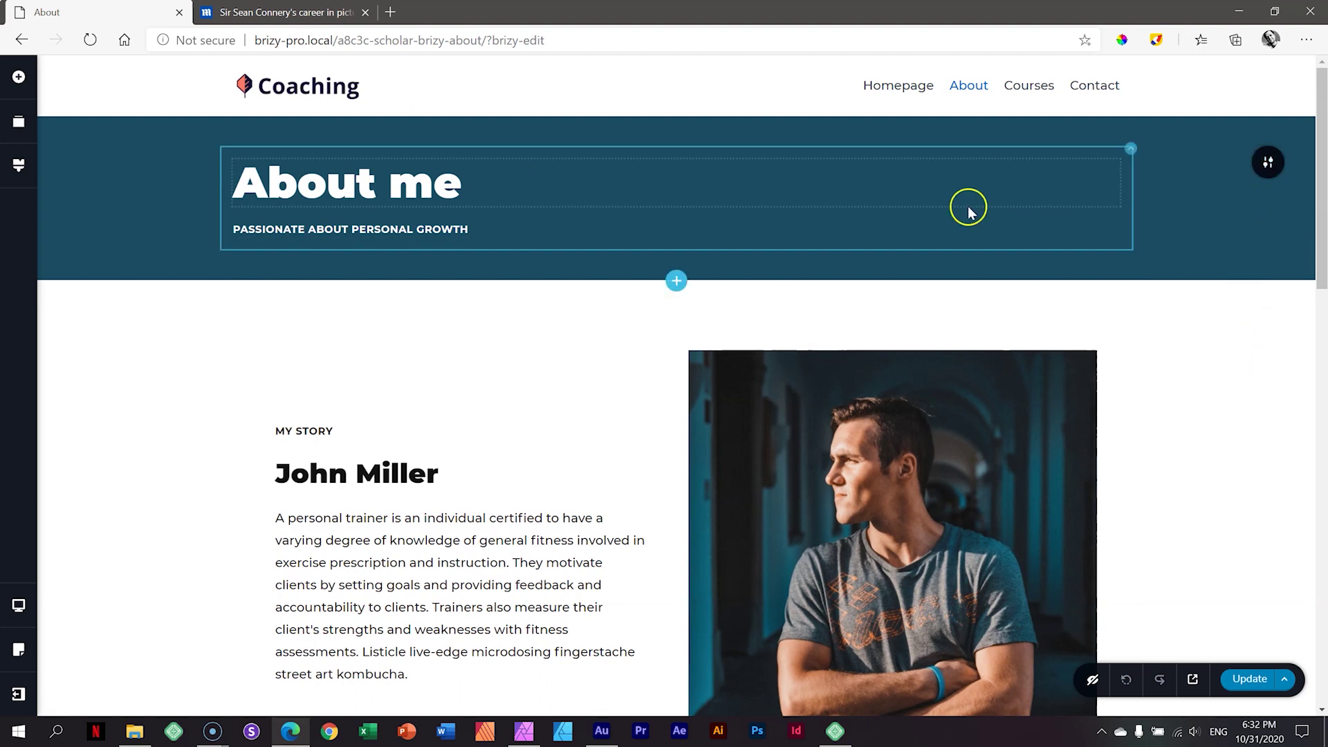
# Step: Add an empty custom section and move it above the About me section
pyautogui.click(676, 281)
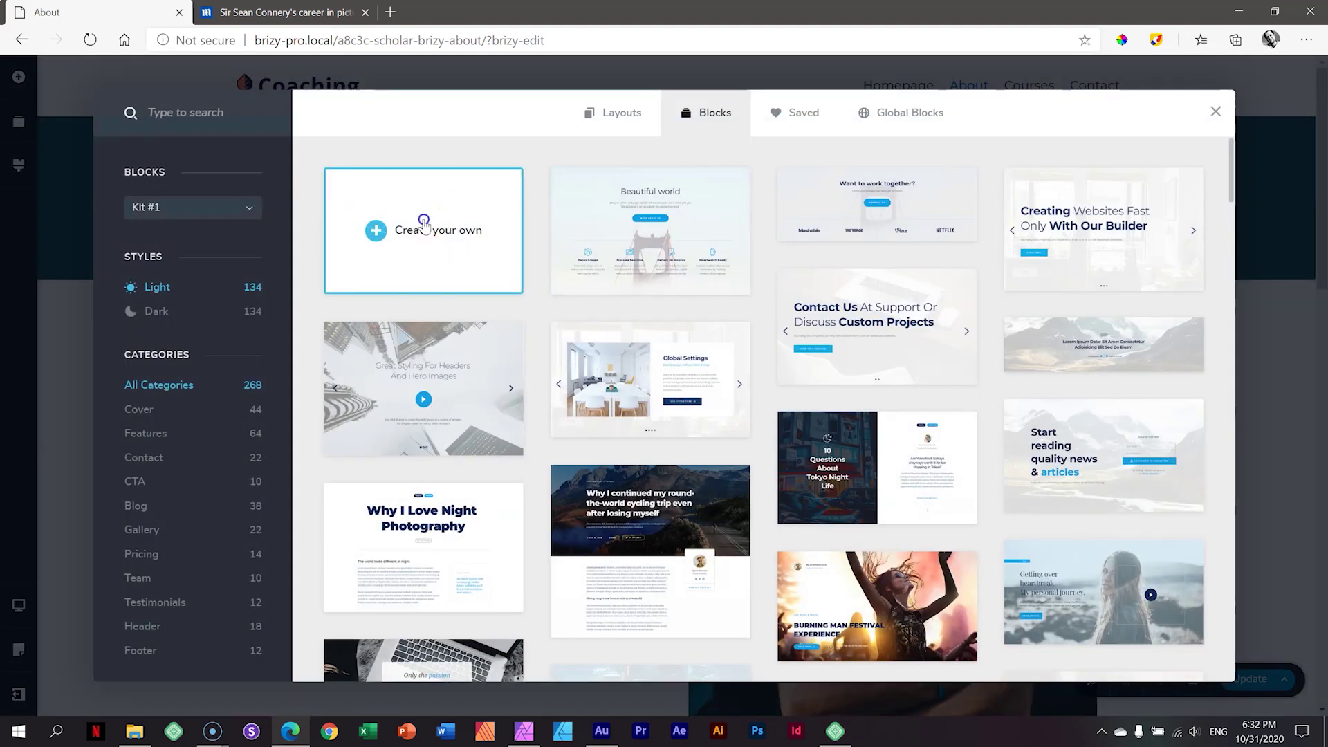
pyautogui.click(423, 220)
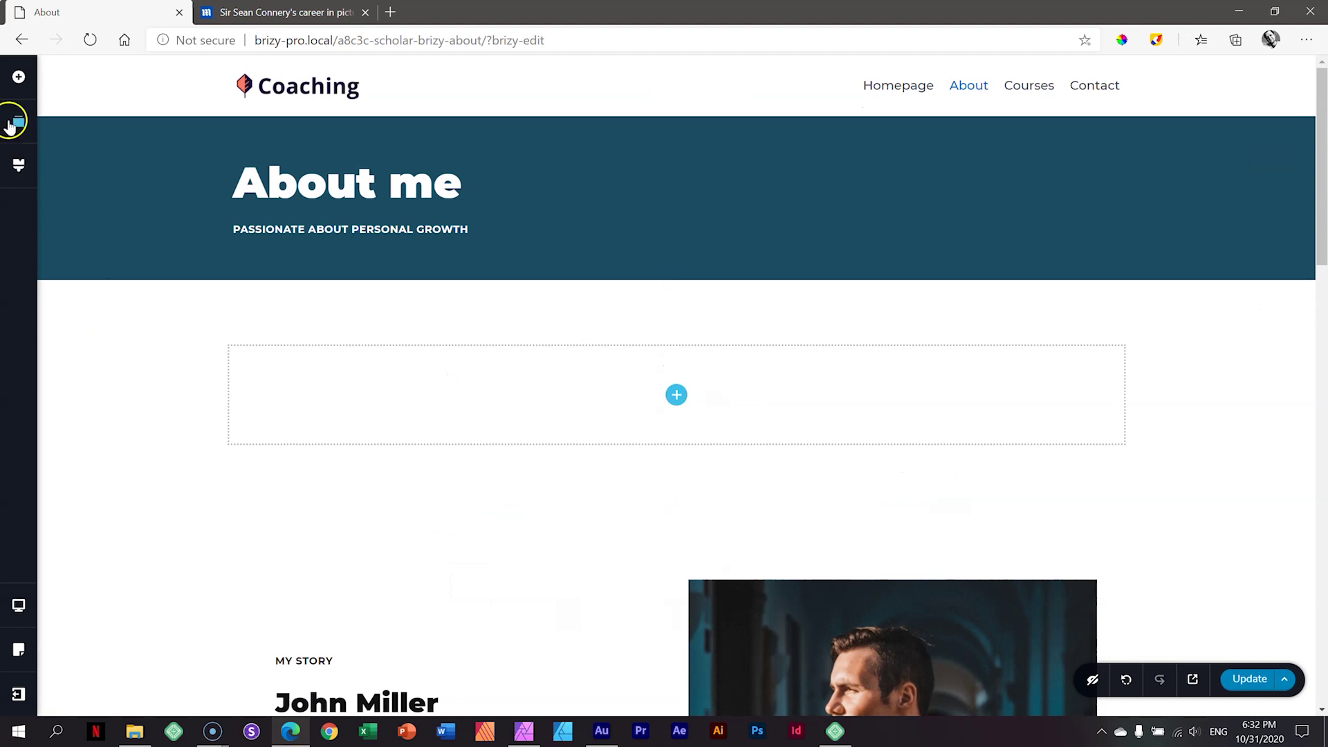
pyautogui.click(15, 124)
pyautogui.moveTo(148, 225); pyautogui.dragTo(139, 156)
# Step: Set the new section's background to the landscape-scaled.jpg mountain sunset photo
pyautogui.moveTo(1265, 161)
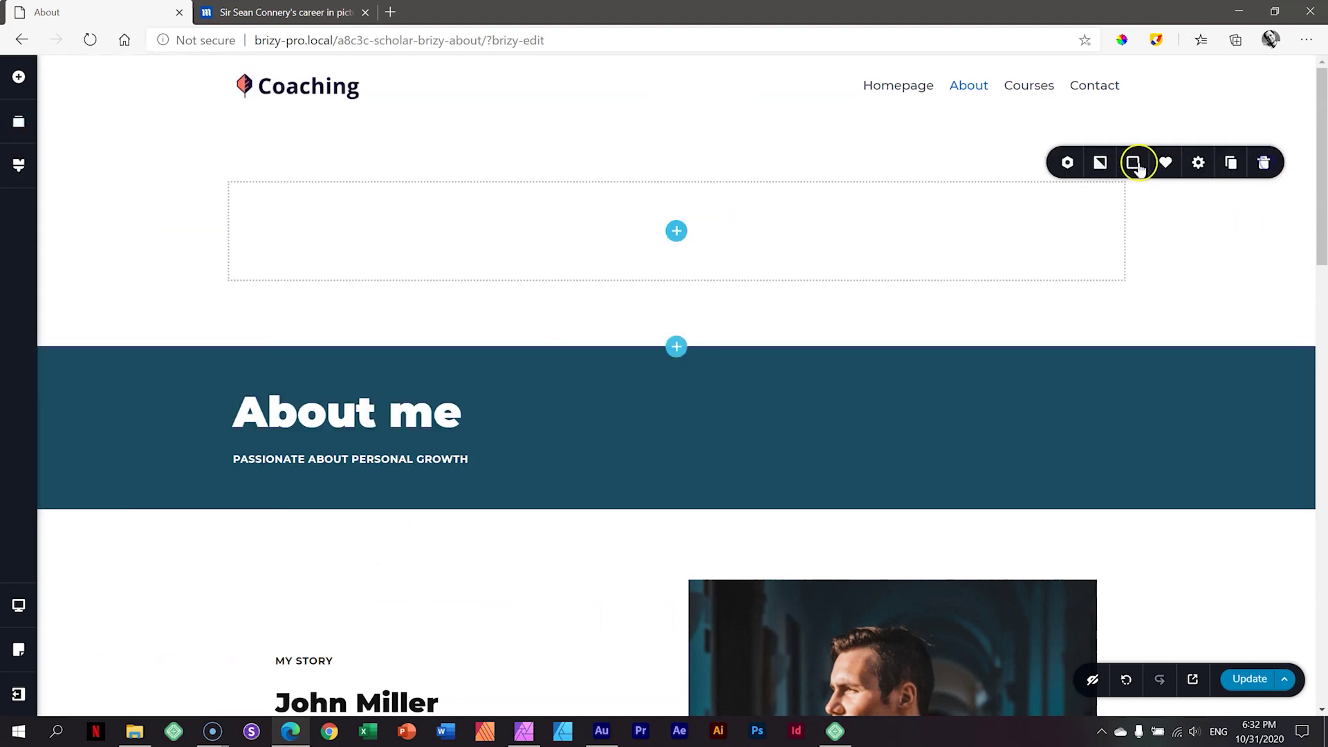
pyautogui.click(1100, 164)
pyautogui.click(1114, 279)
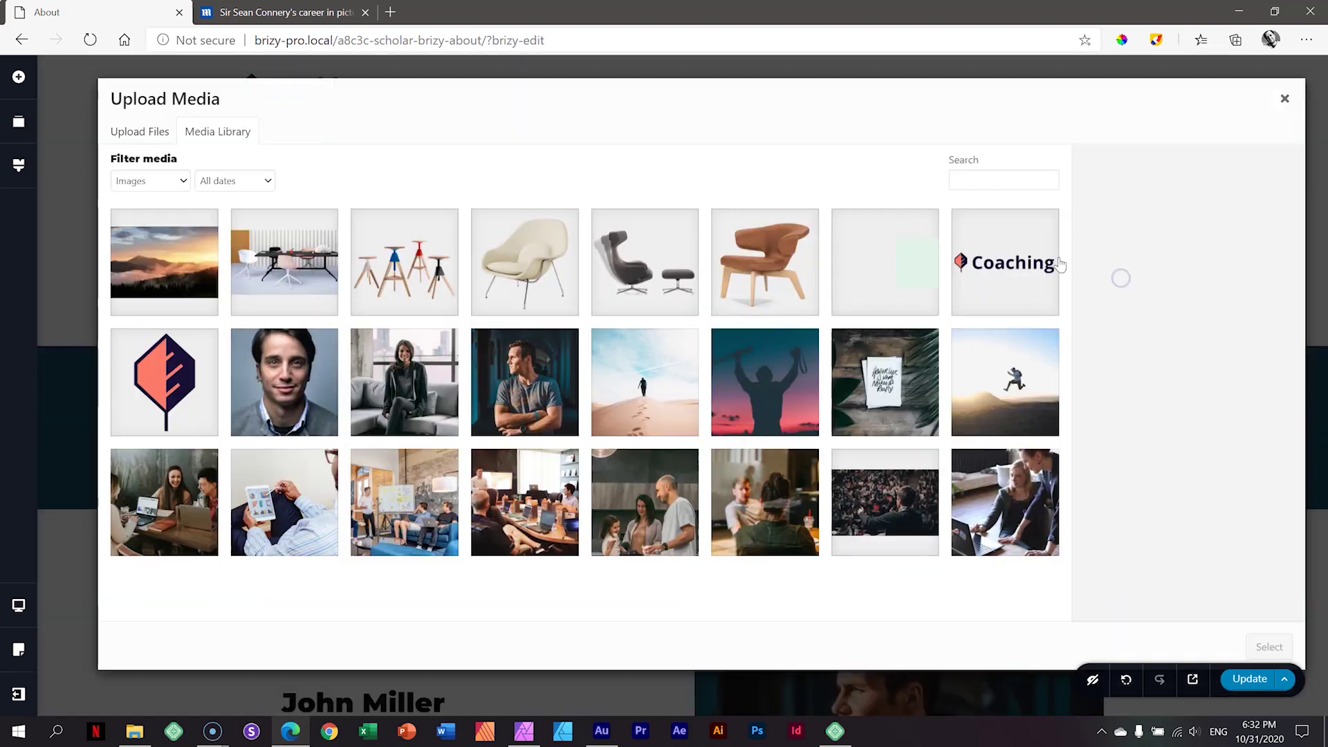
pyautogui.click(137, 287)
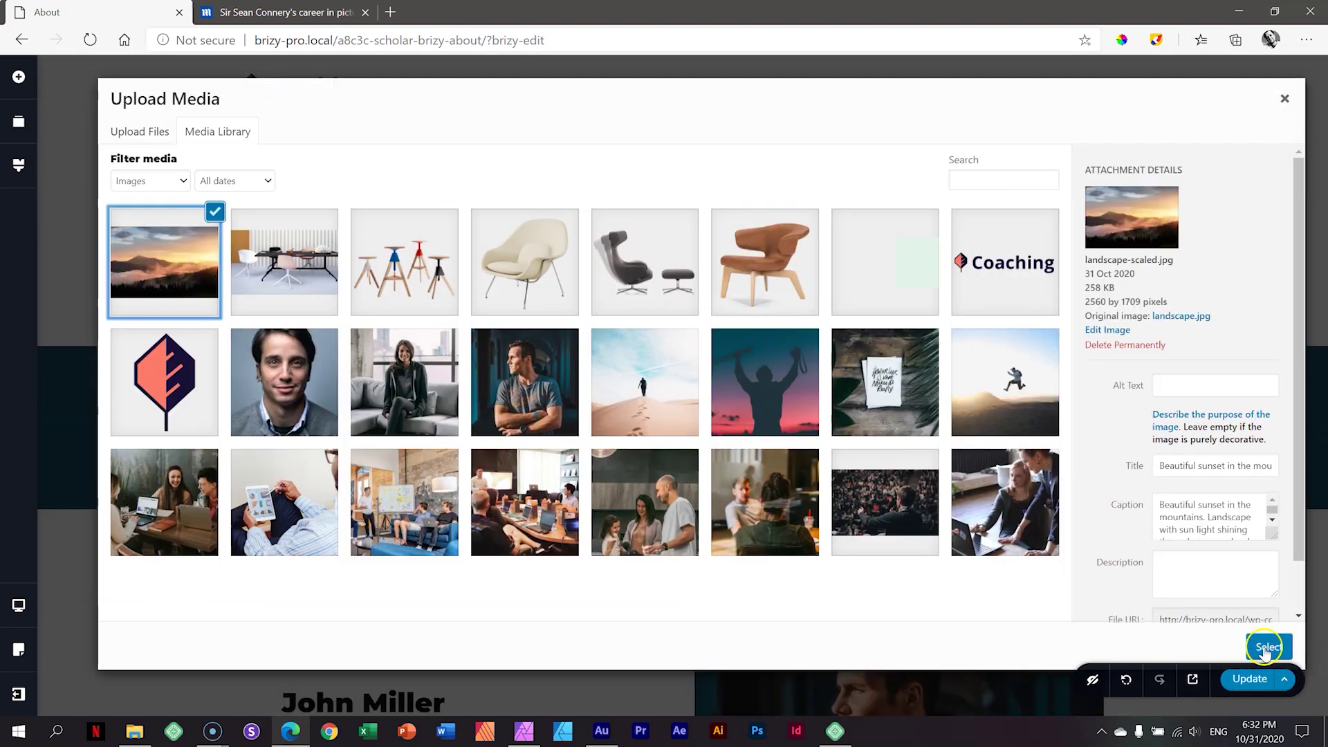
pyautogui.click(1268, 647)
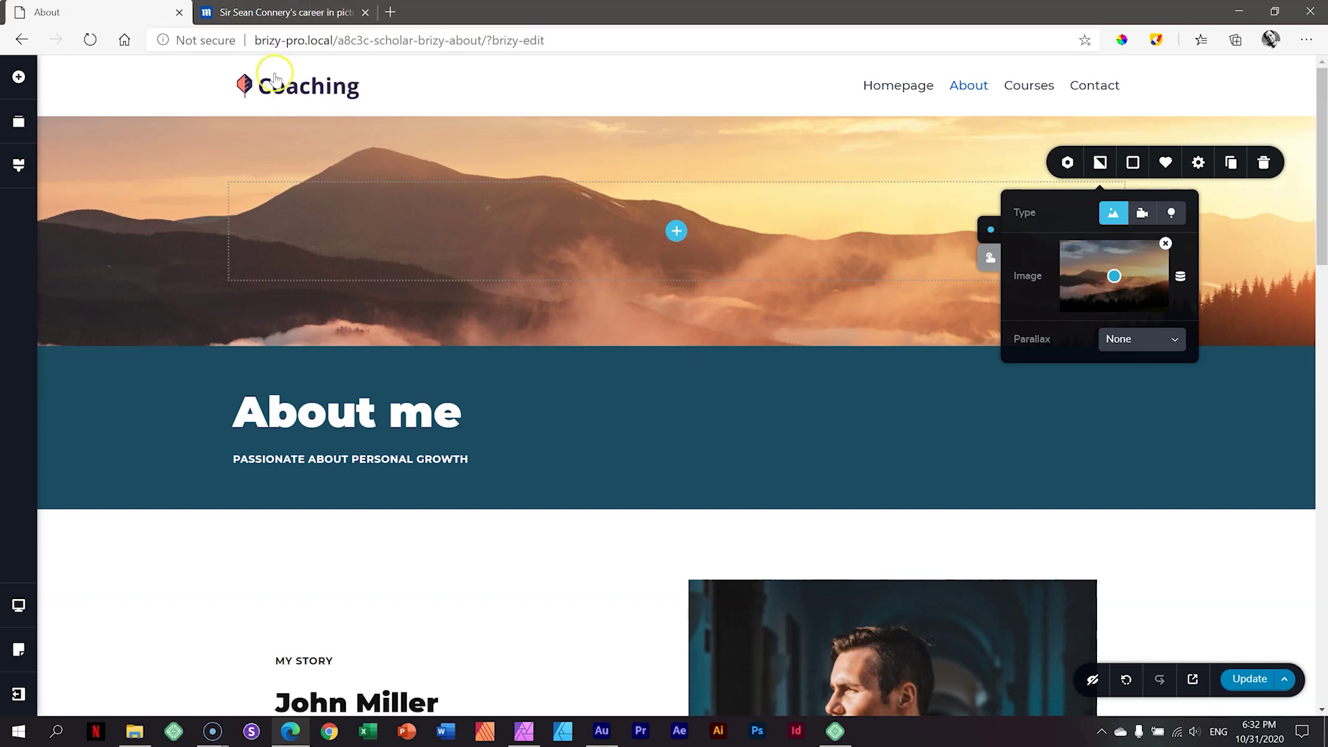
pyautogui.click(361, 104)
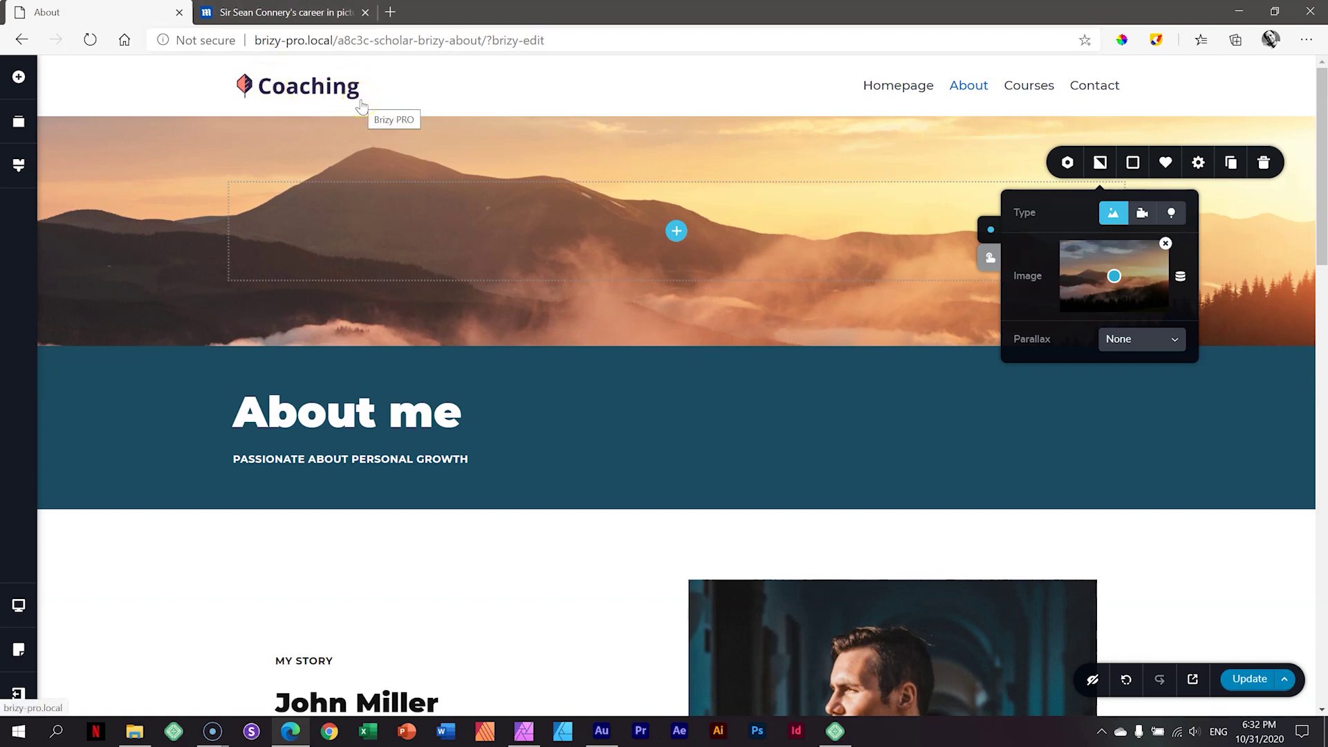
# Step: Open a new tab with 'mindful' typed, then drop a Text element into the hero
pyautogui.click(389, 13)
pyautogui.write('mind')
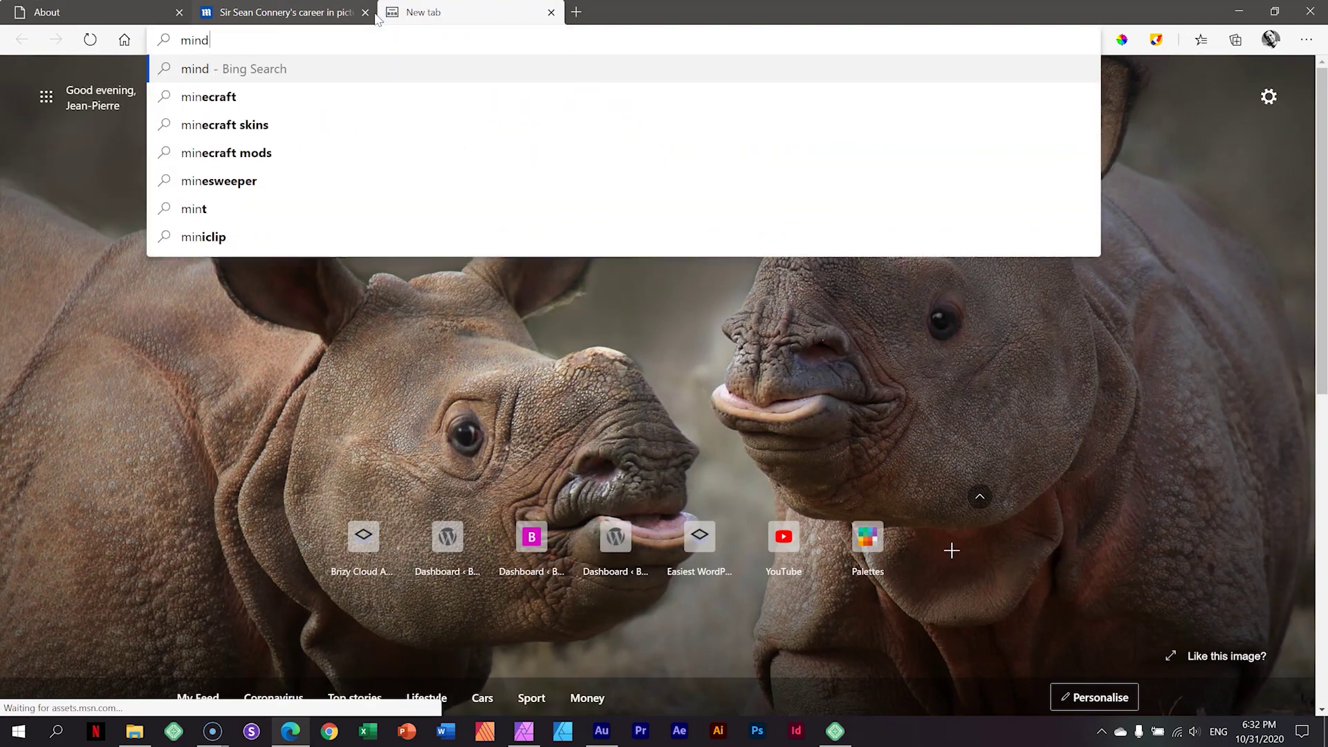
pyautogui.write('fulness')
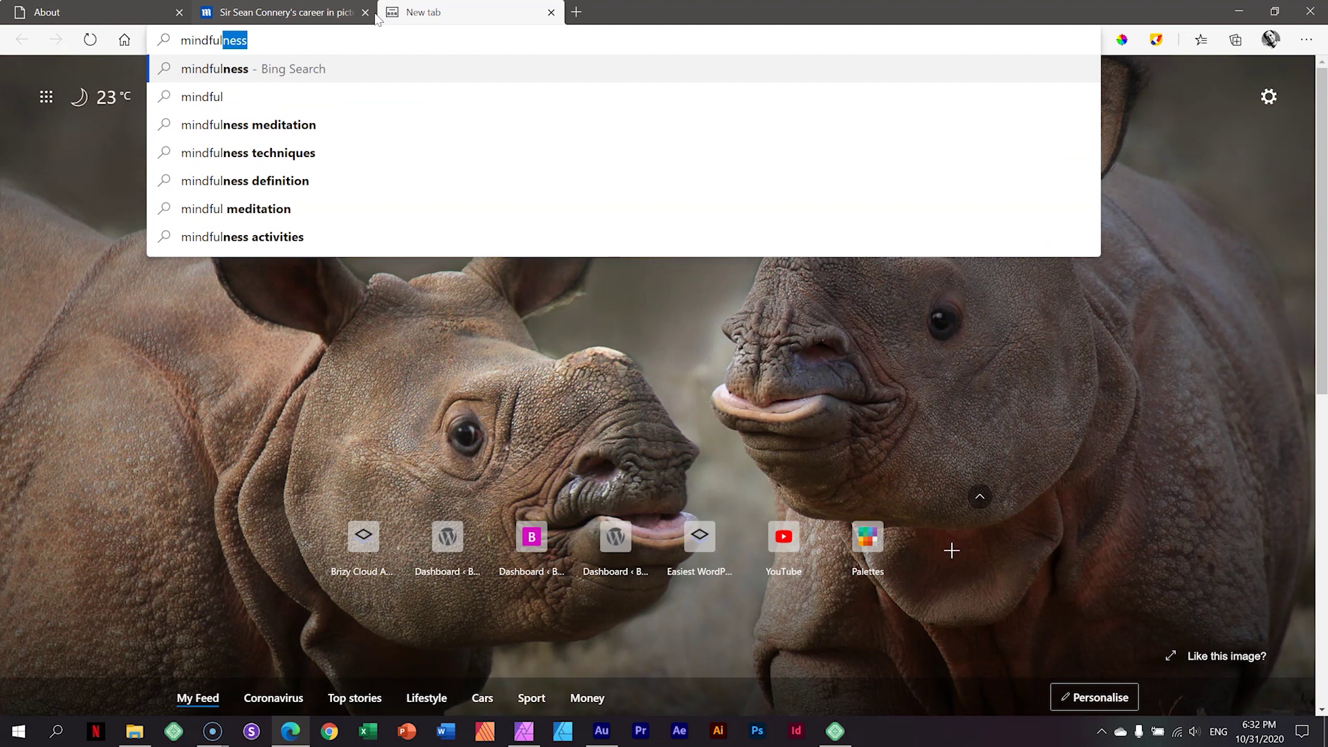
pyautogui.click(125, 13)
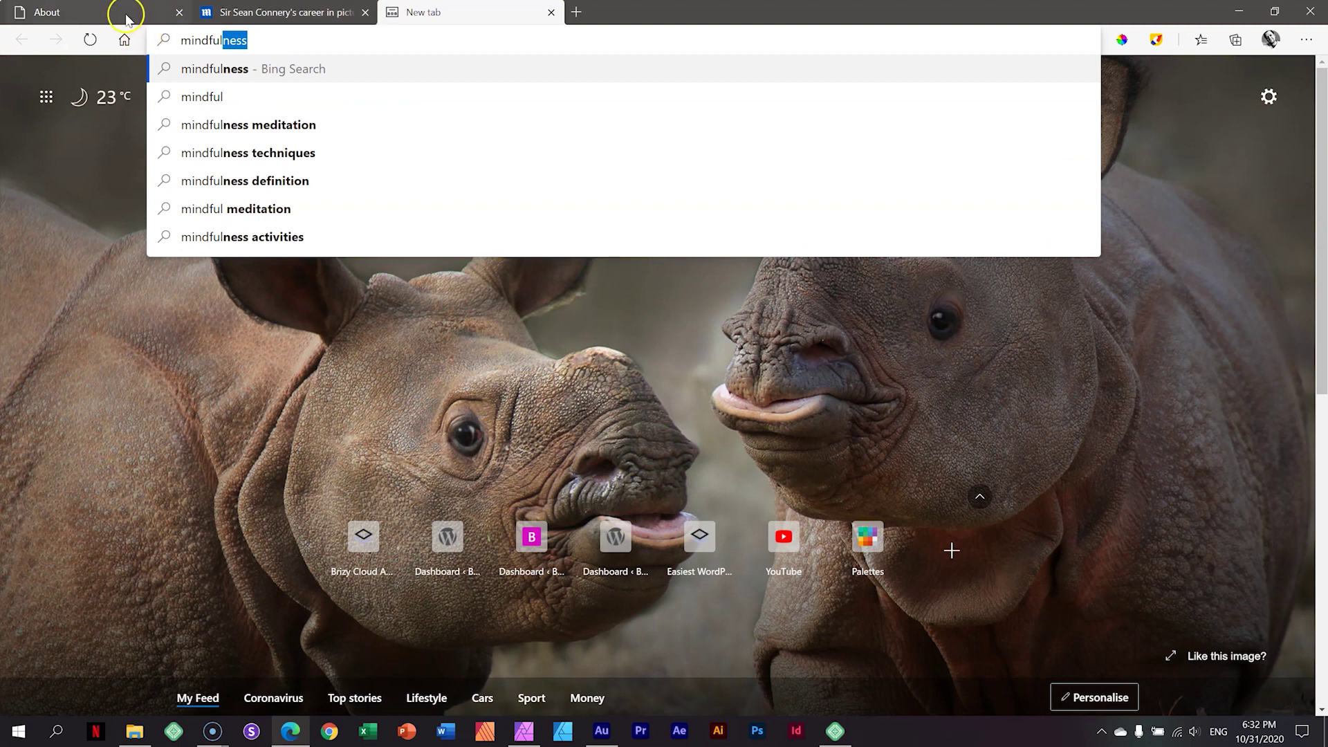
pyautogui.click(12, 69)
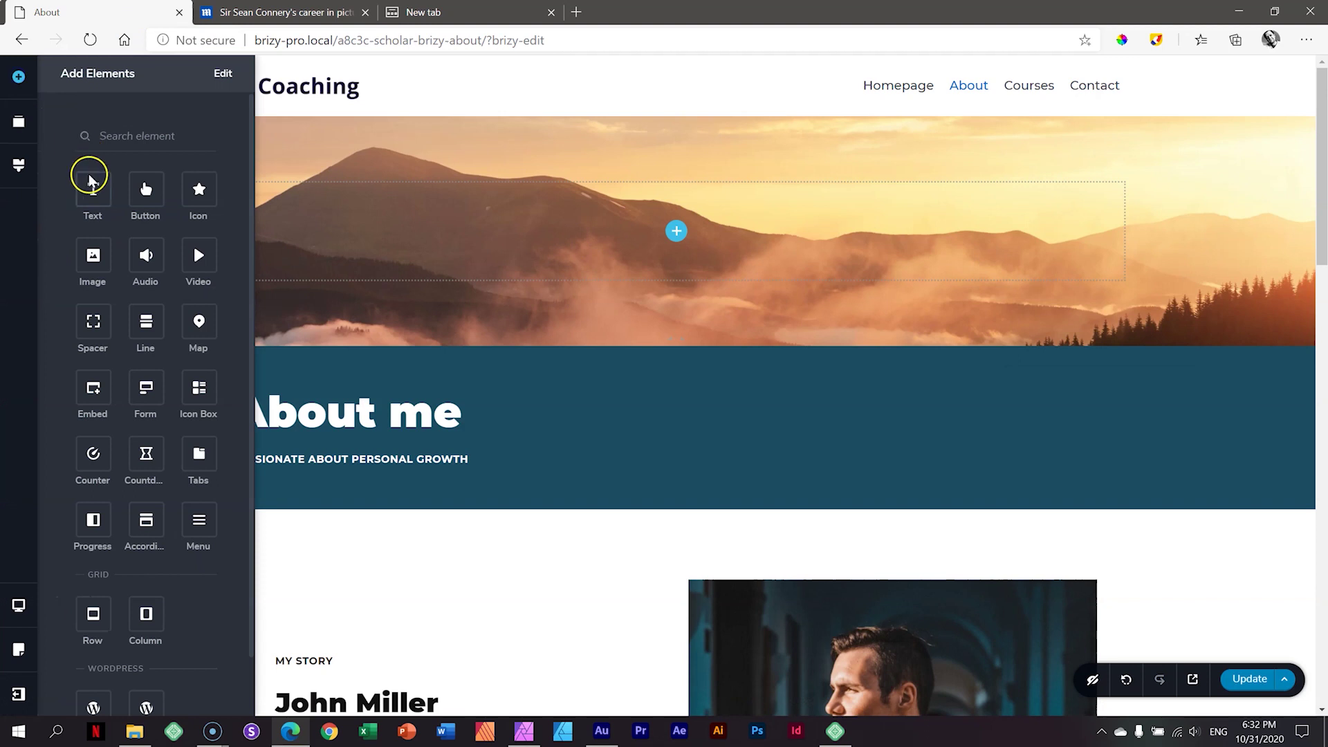
pyautogui.moveTo(91, 186); pyautogui.dragTo(677, 230)
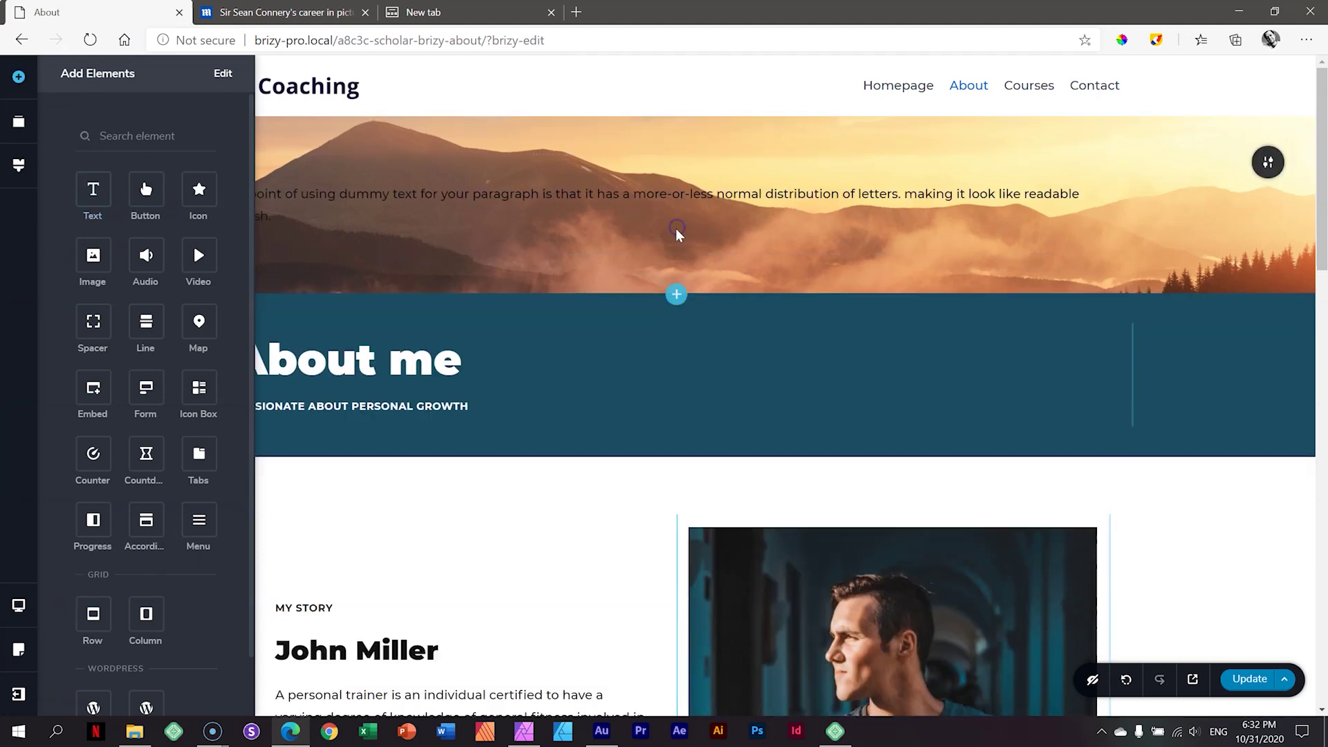
# Step: Replace the placeholder with MINDFULNESS, centre-align it and colour it white (#FFFFFF)
pyautogui.click(678, 194)
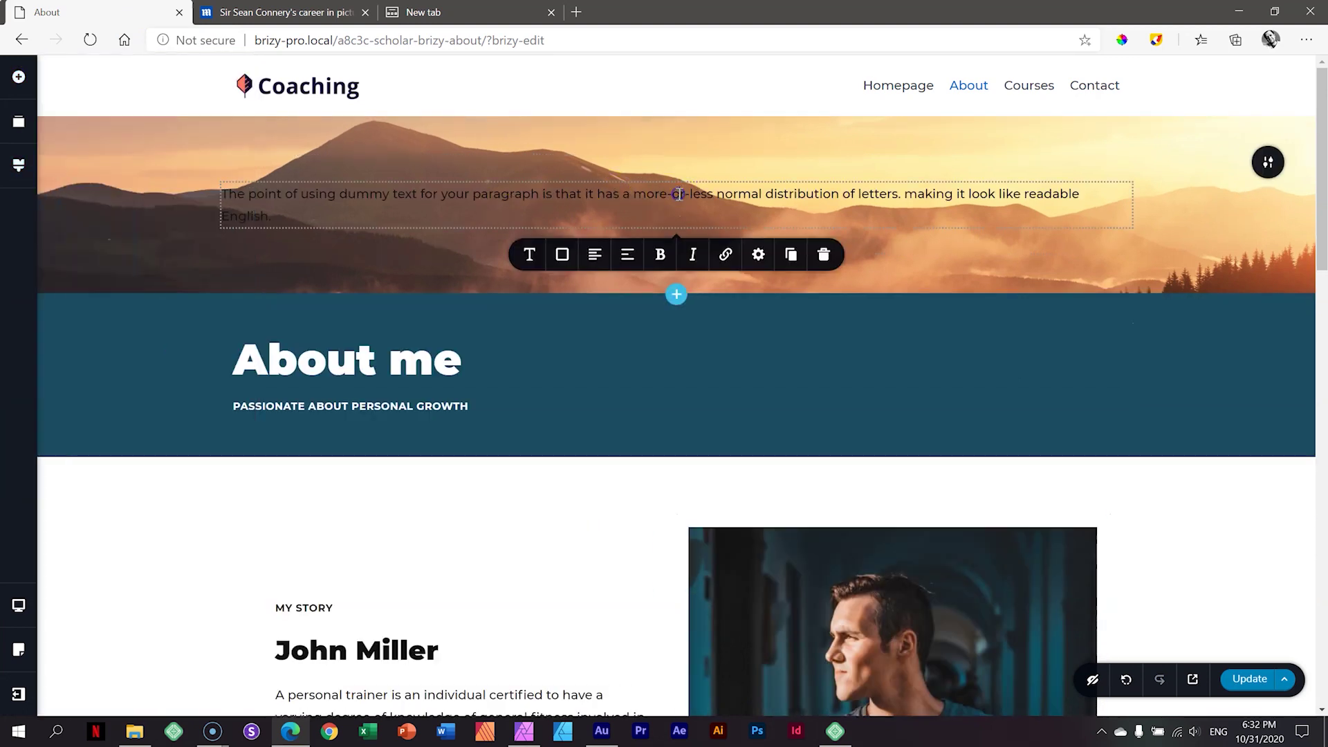
pyautogui.tripleClick(679, 194)
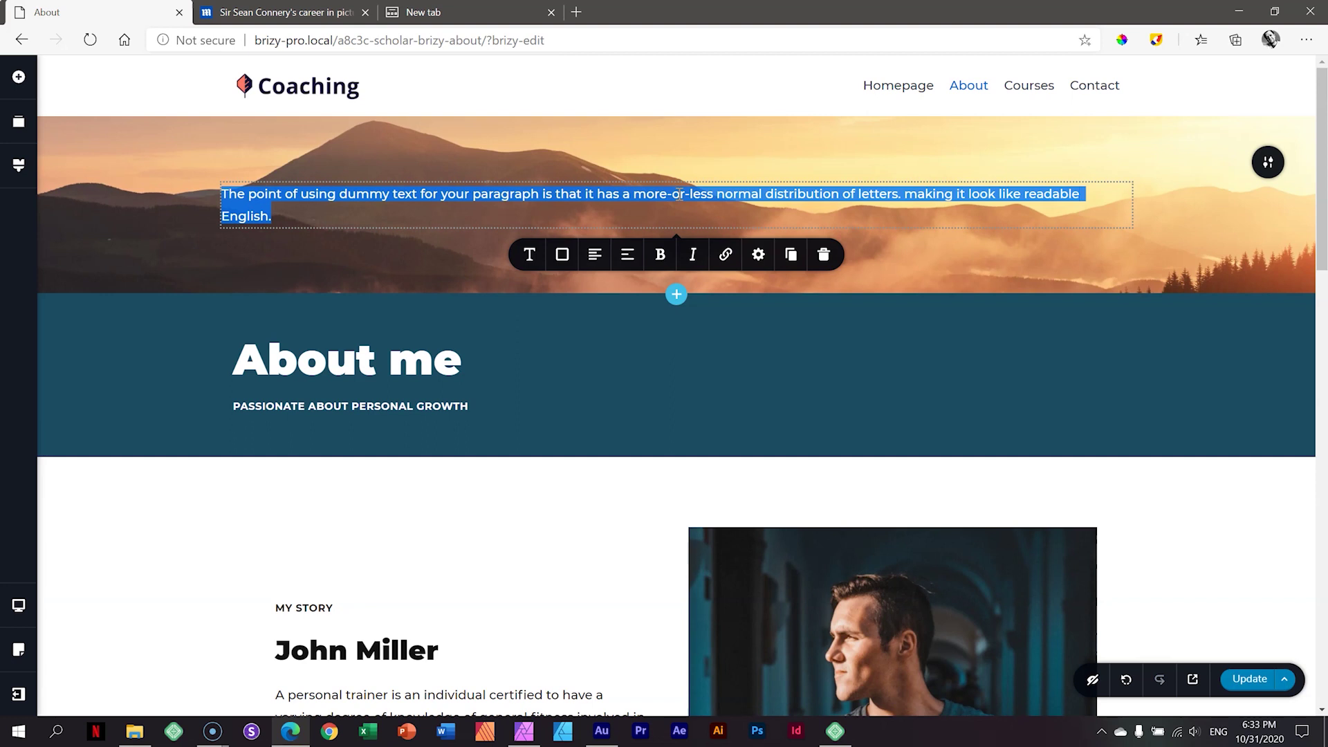
pyautogui.write('MIN')
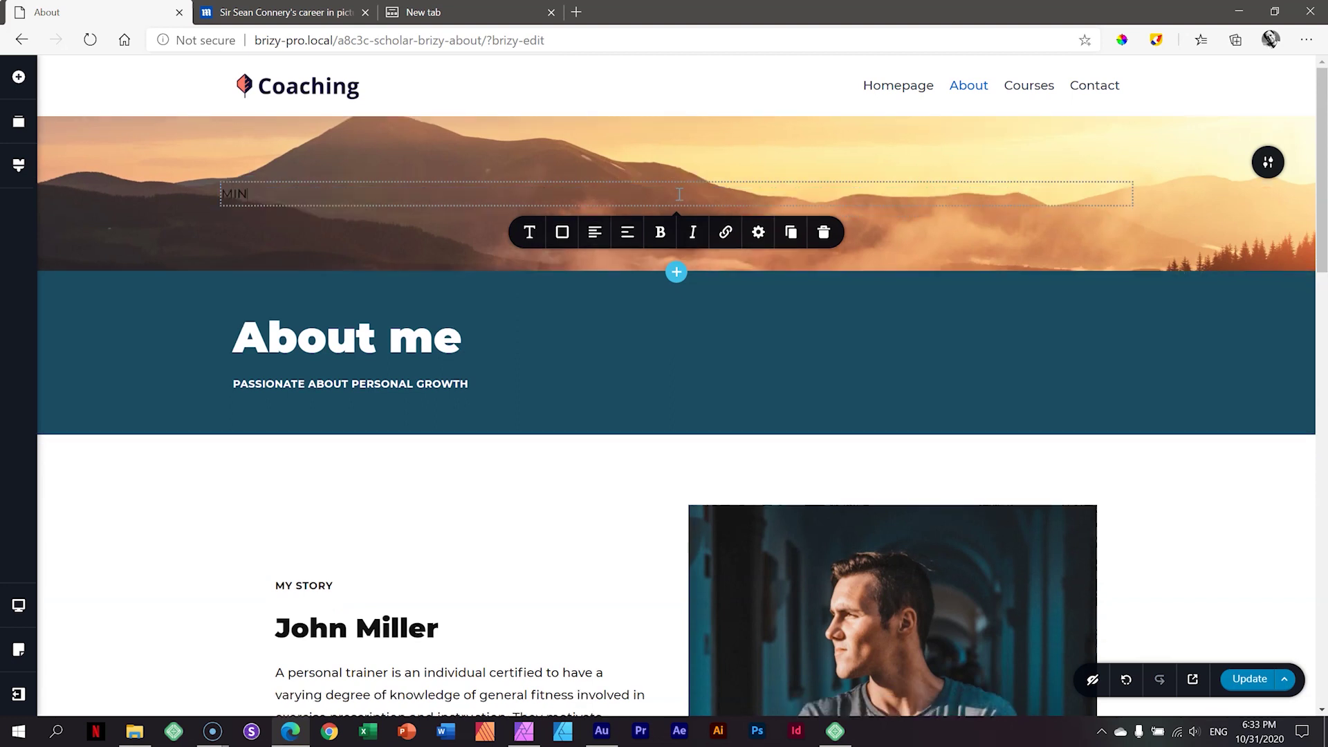
pyautogui.write('DFULNESS')
pyautogui.click(595, 232)
pyautogui.click(561, 233)
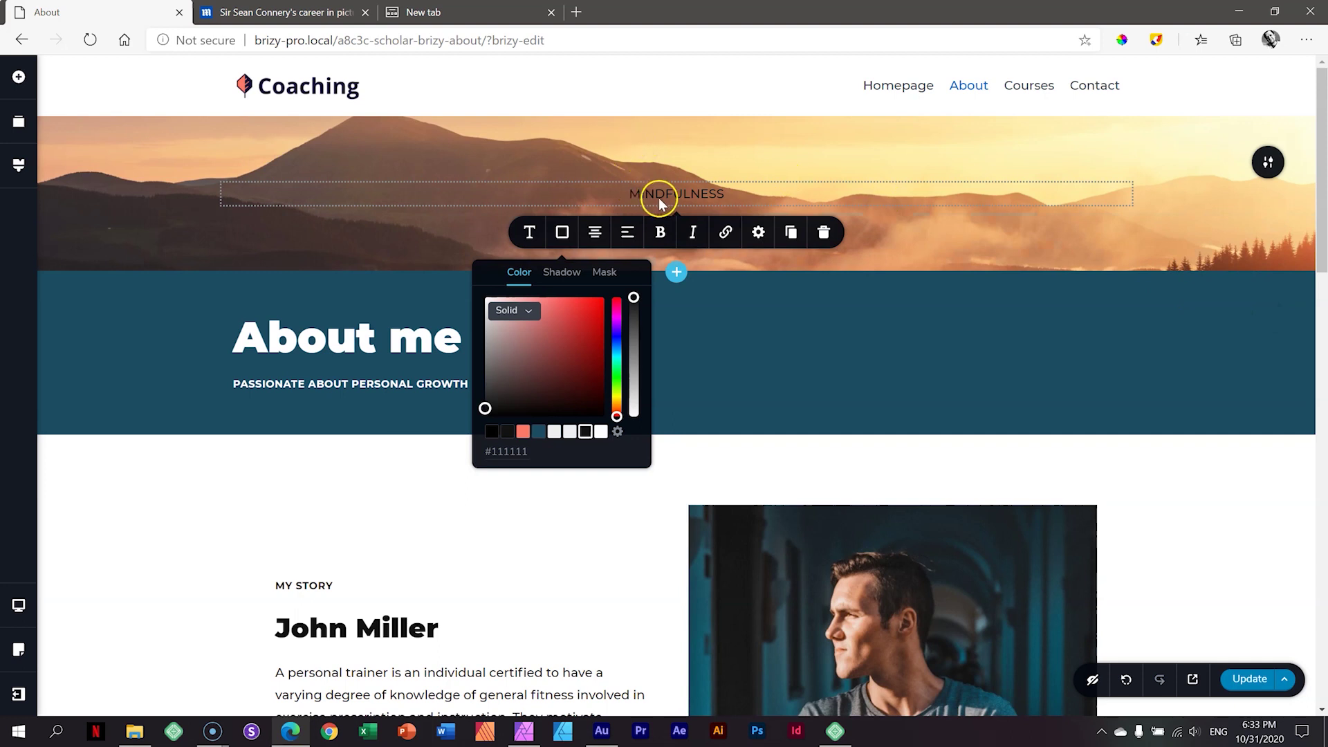
pyautogui.click(600, 432)
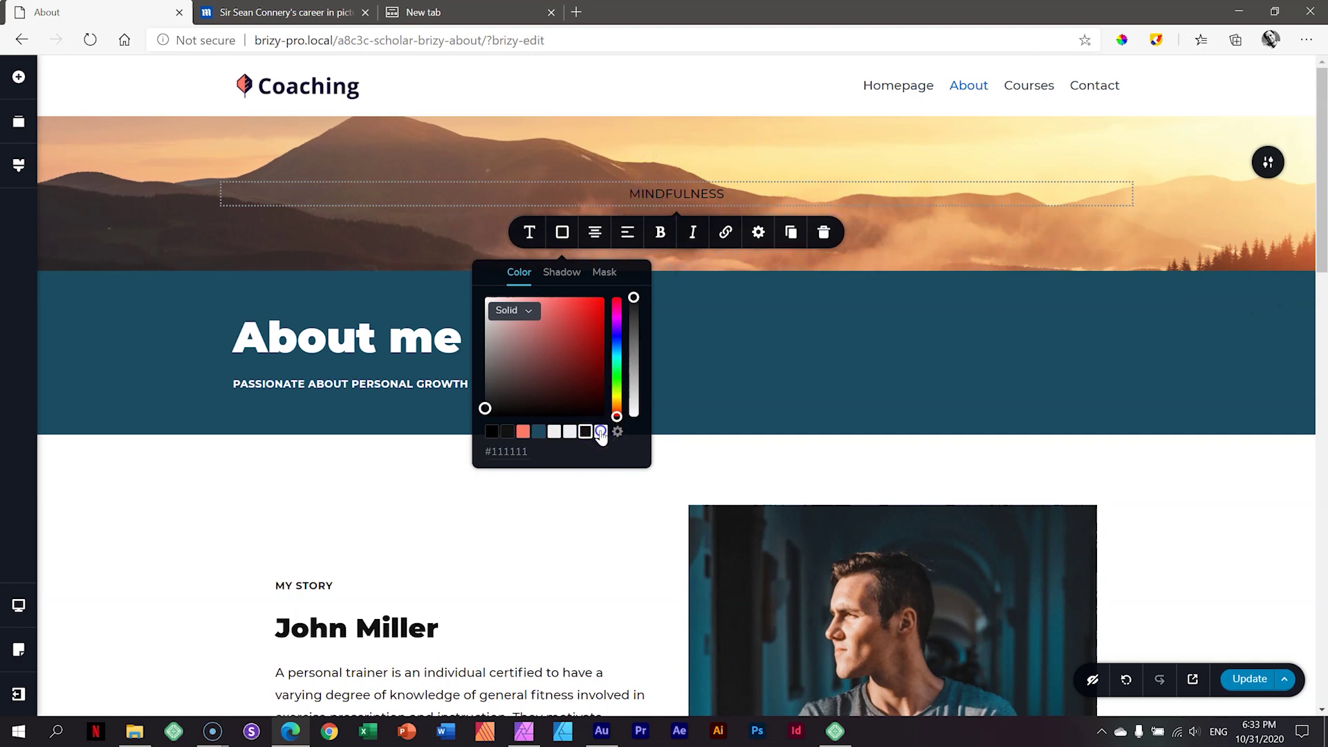
pyautogui.click(484, 296)
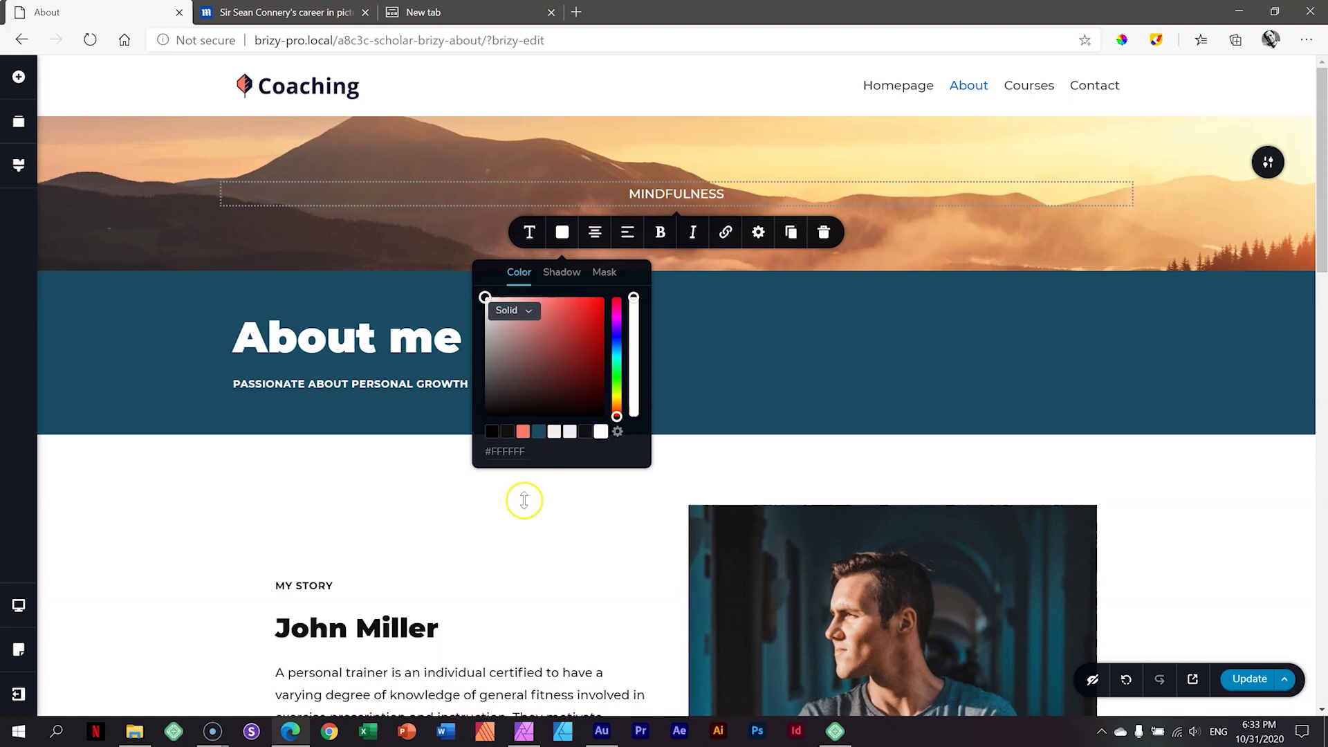
pyautogui.click(626, 451)
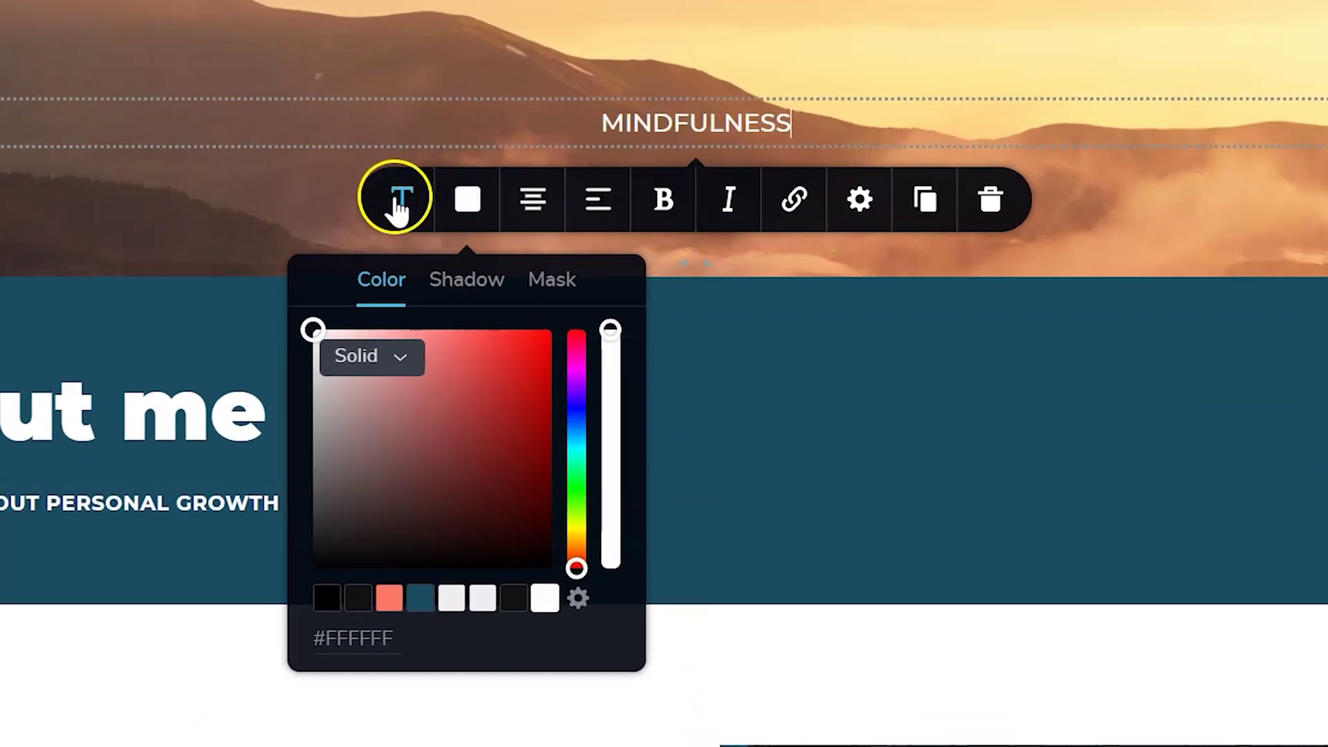
# Step: Try Lato, Playfair Display and Noto Serif on MINDFULNESS, keep Montserrat, and set its size to 80
pyautogui.click(529, 232)
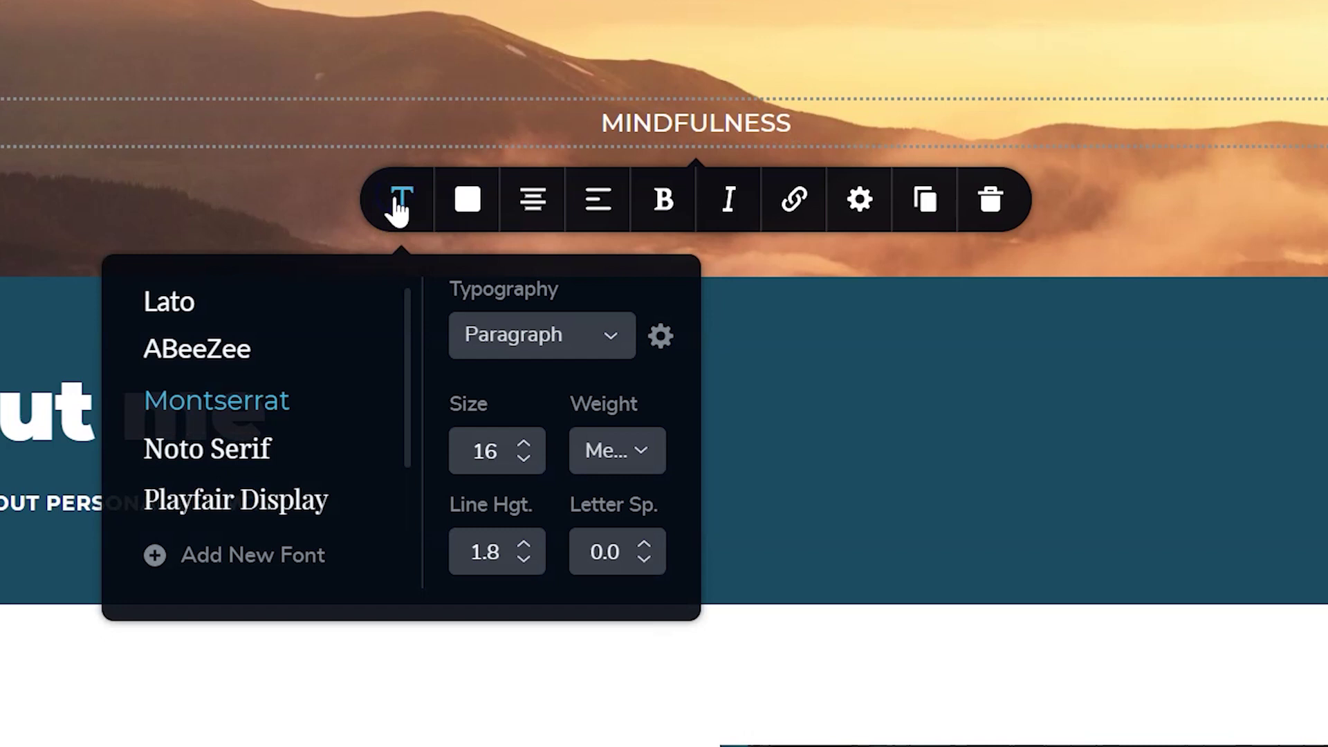
pyautogui.click(216, 305)
pyautogui.click(381, 332)
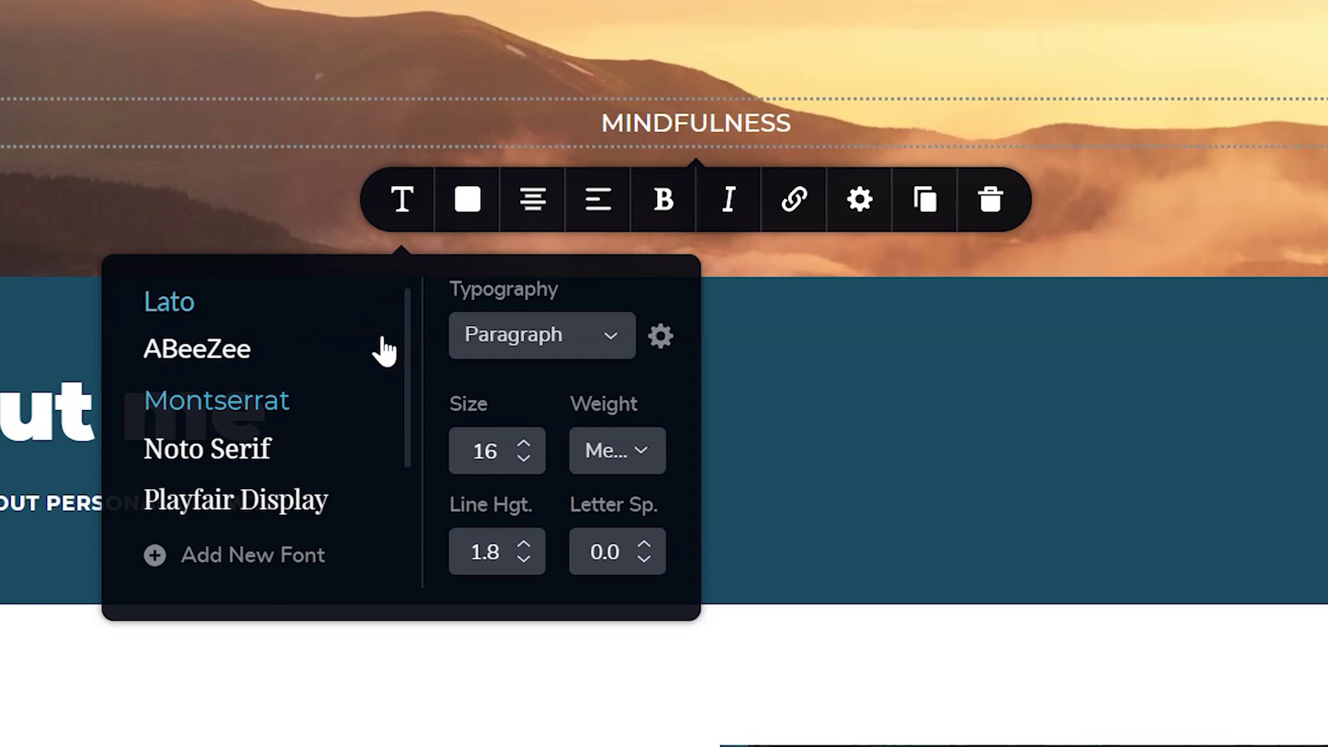
pyautogui.click(179, 419)
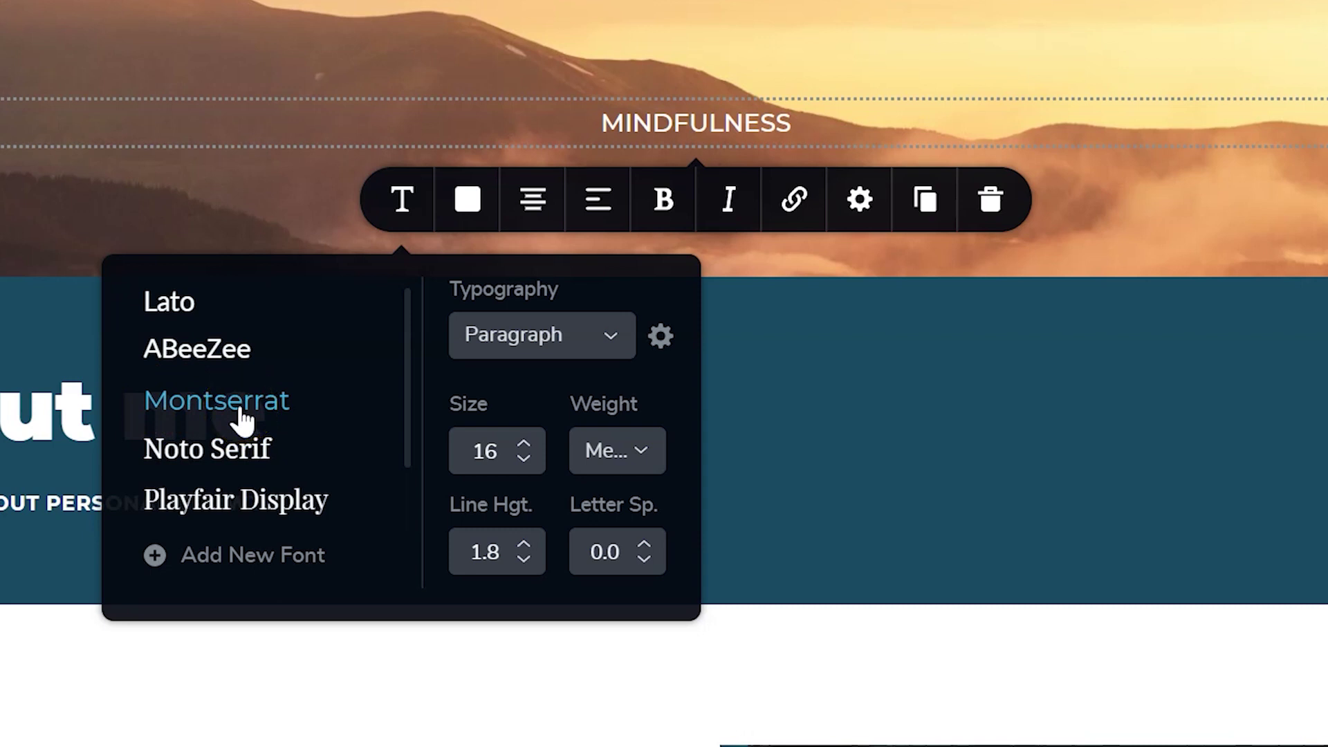
pyautogui.click(164, 500)
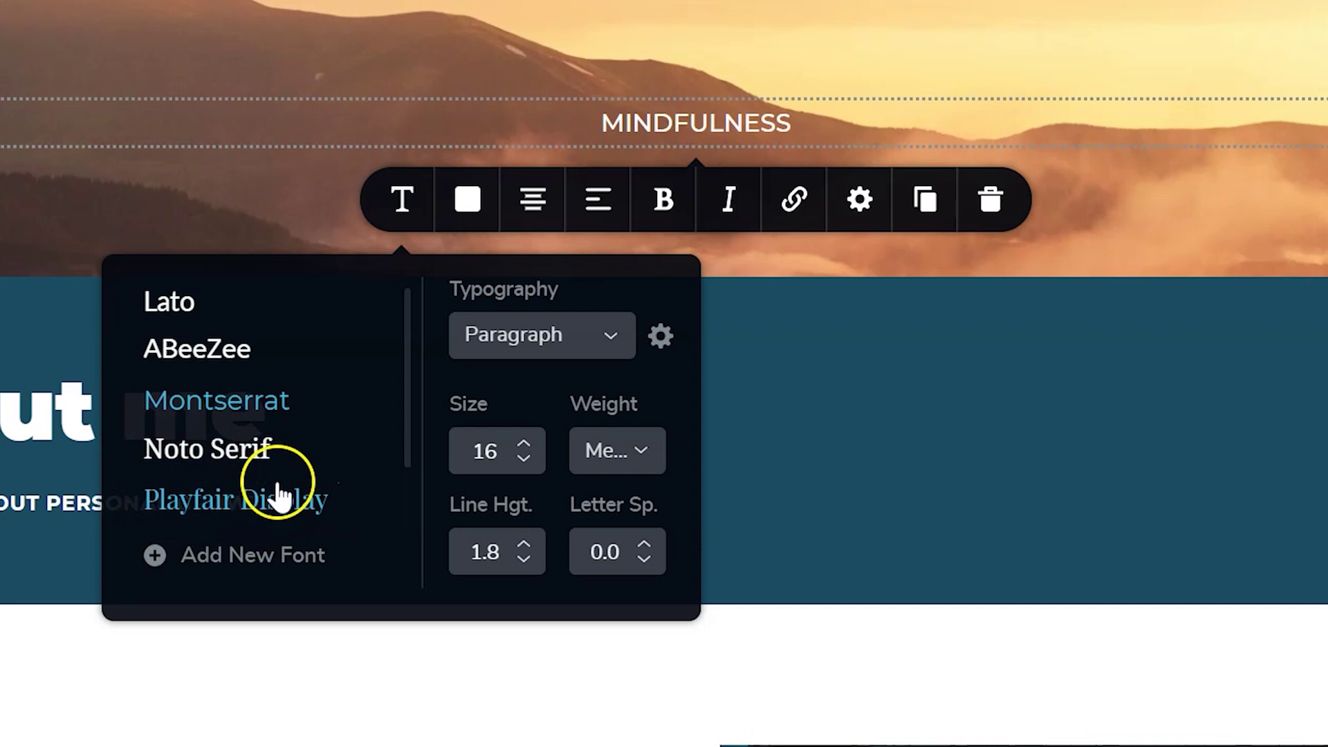
pyautogui.scroll(-1, 284, 477)
pyautogui.scroll(1, 284, 467)
pyautogui.click(281, 460)
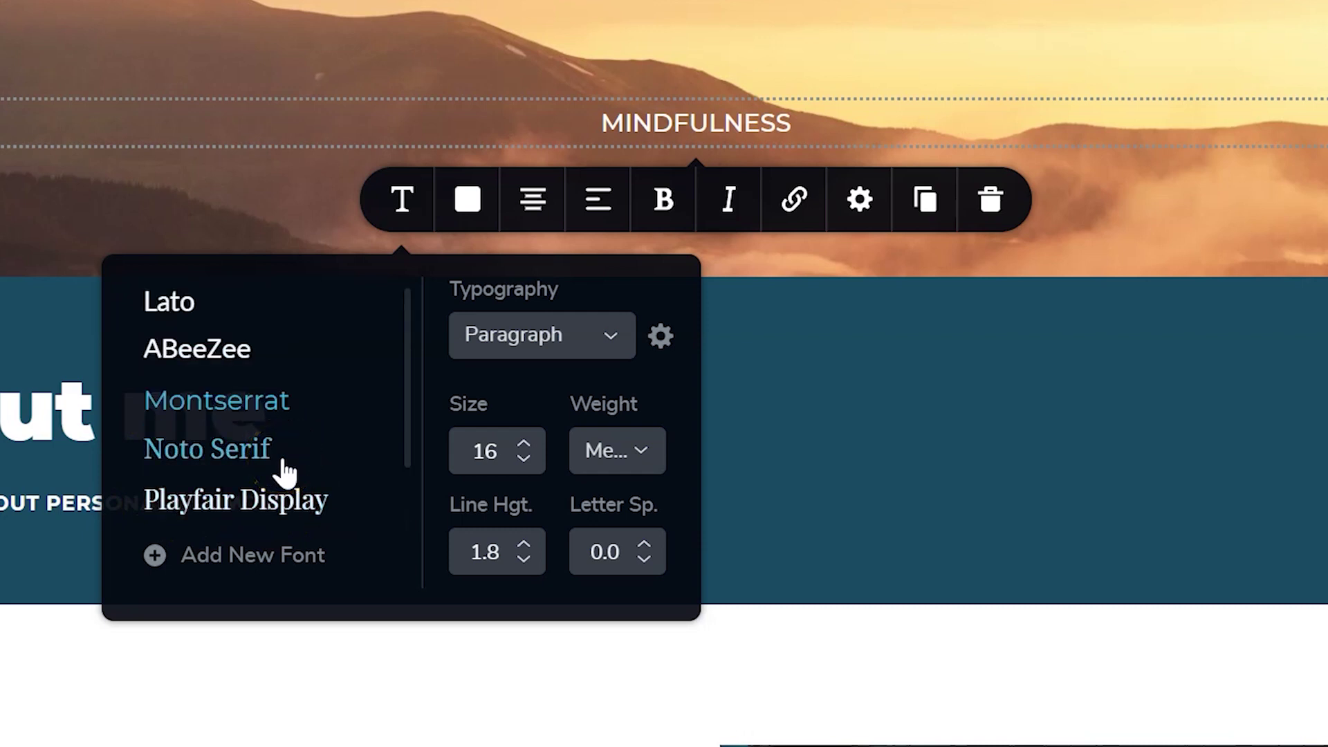
pyautogui.click(247, 410)
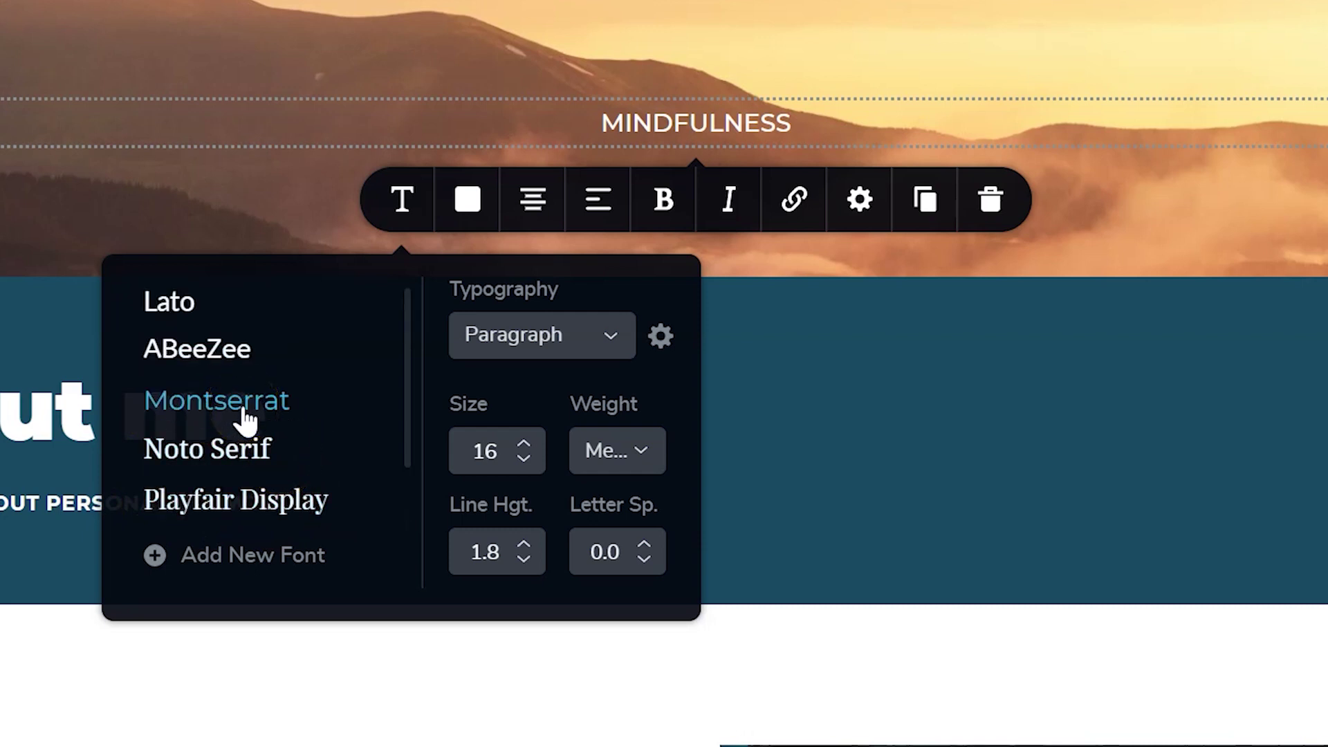
pyautogui.click(169, 303)
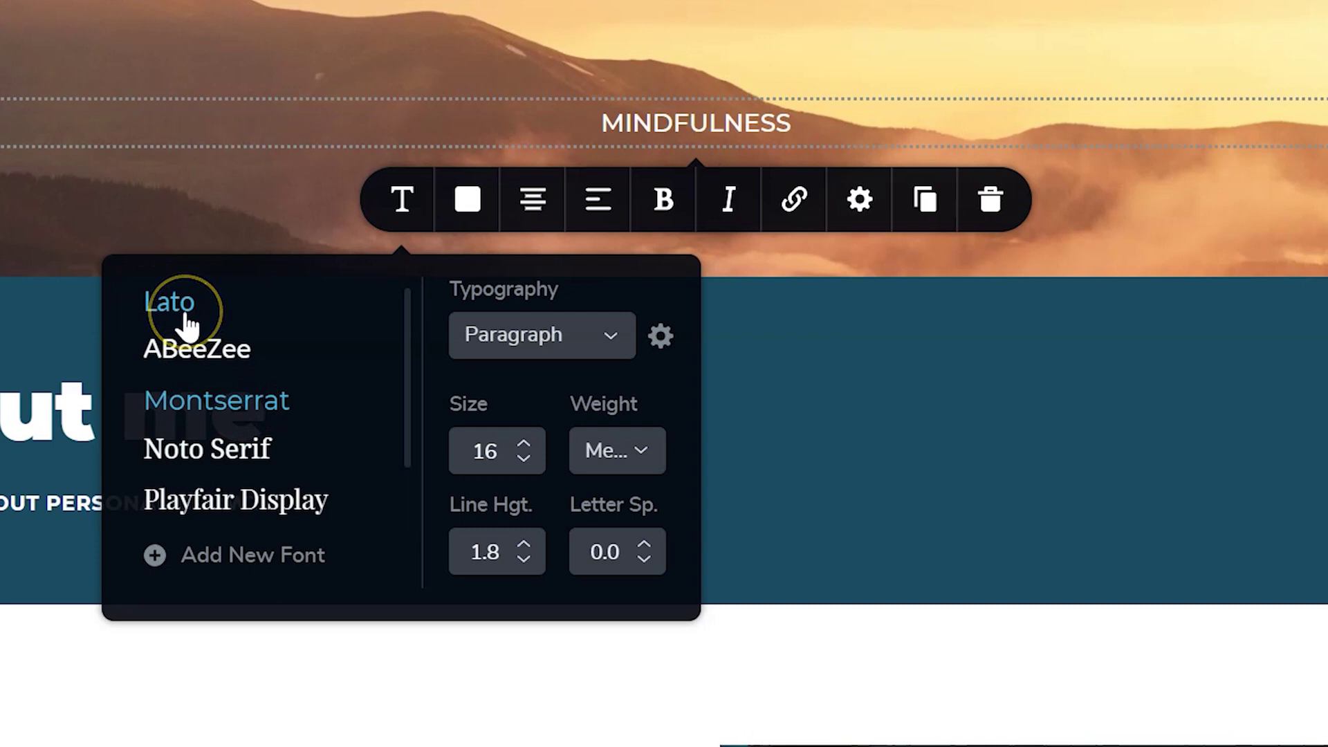
pyautogui.click(188, 401)
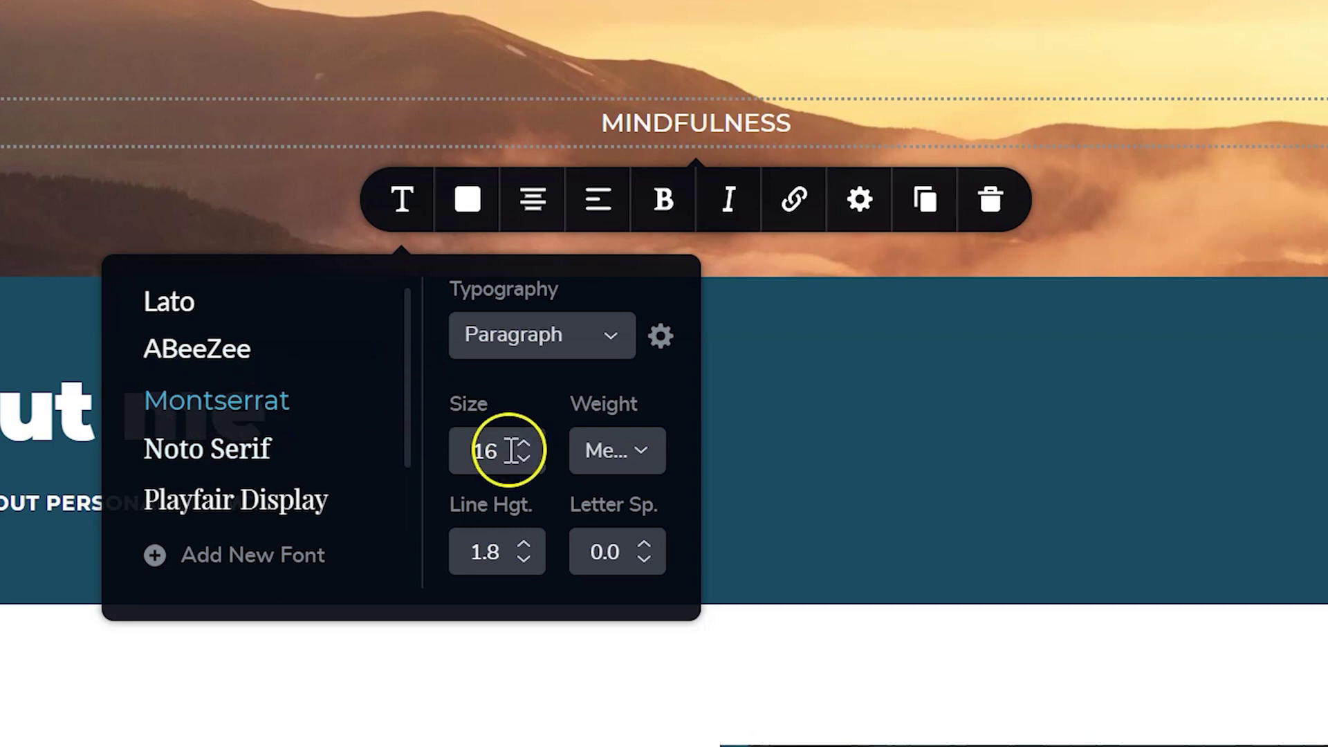
pyautogui.moveTo(511, 450); pyautogui.dragTo(459, 450)
pyautogui.write('80')
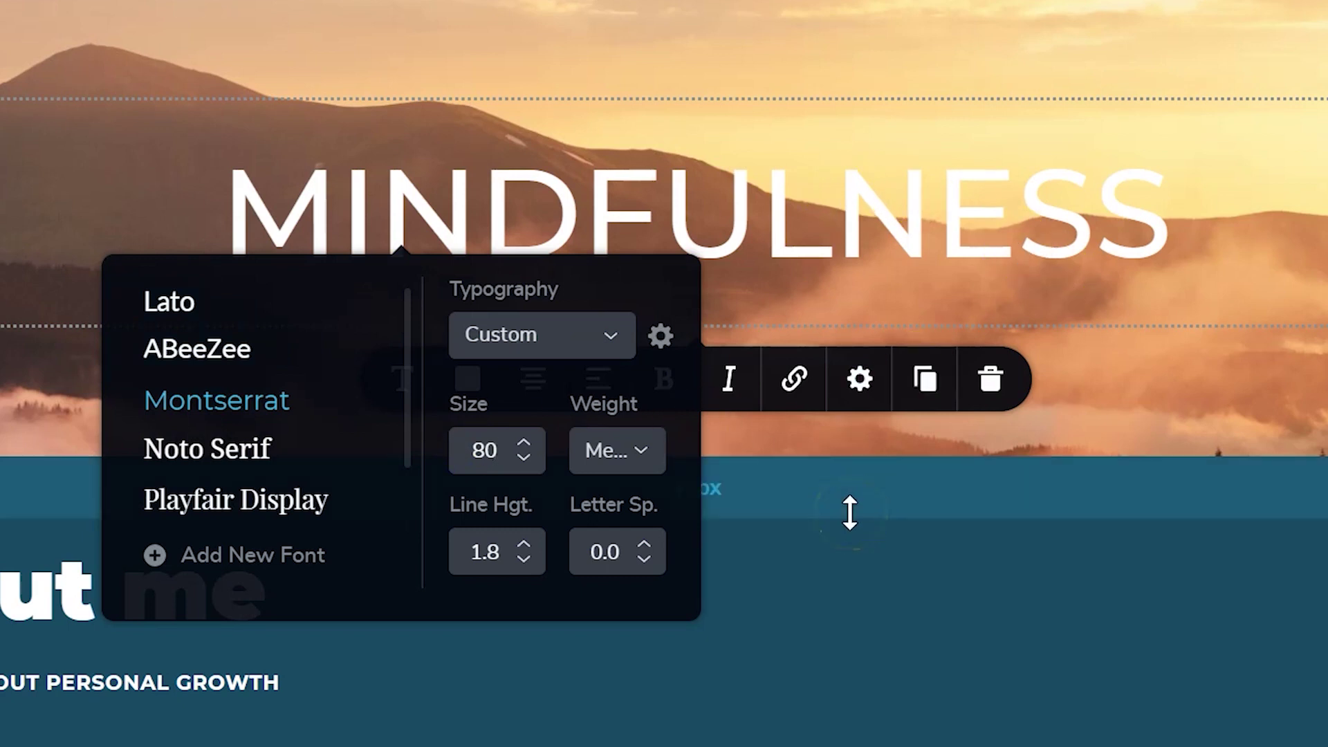
pyautogui.click(819, 17)
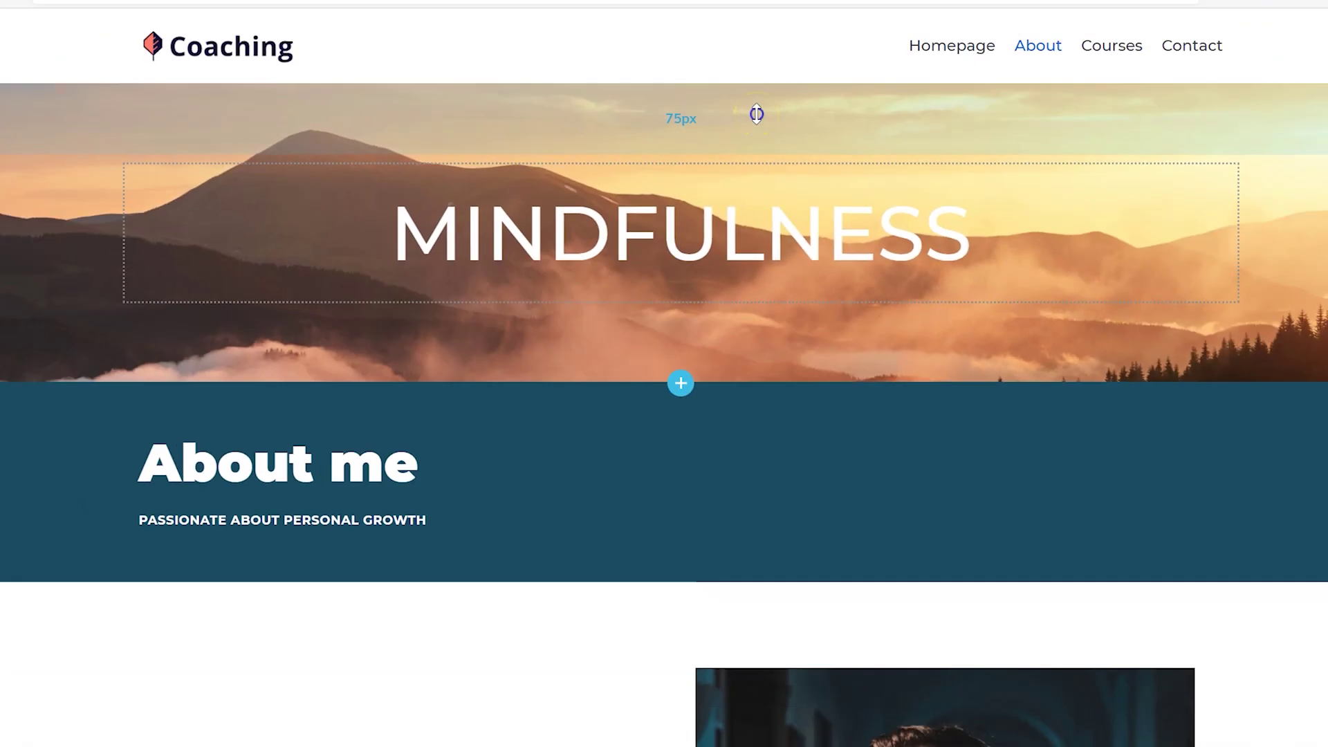
pyautogui.moveTo(757, 113); pyautogui.dragTo(754, 201)
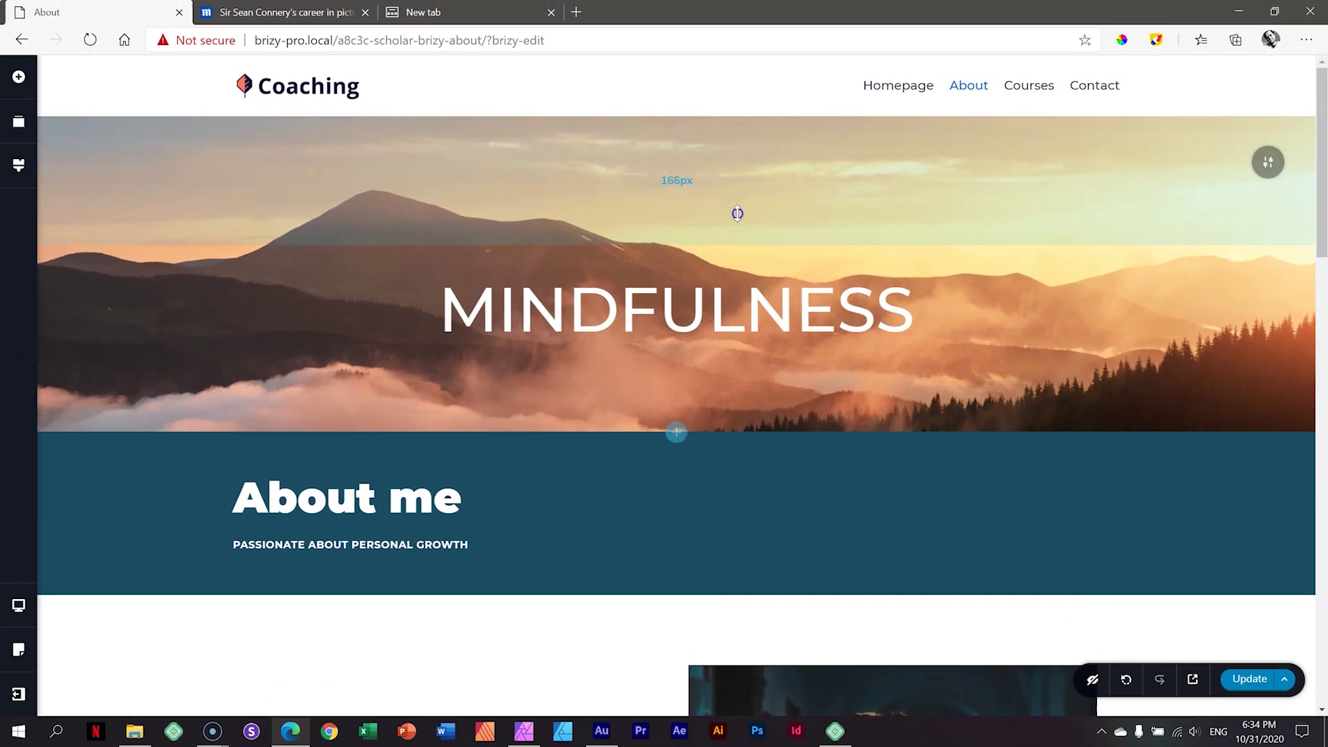
pyautogui.moveTo(756, 388); pyautogui.dragTo(758, 444)
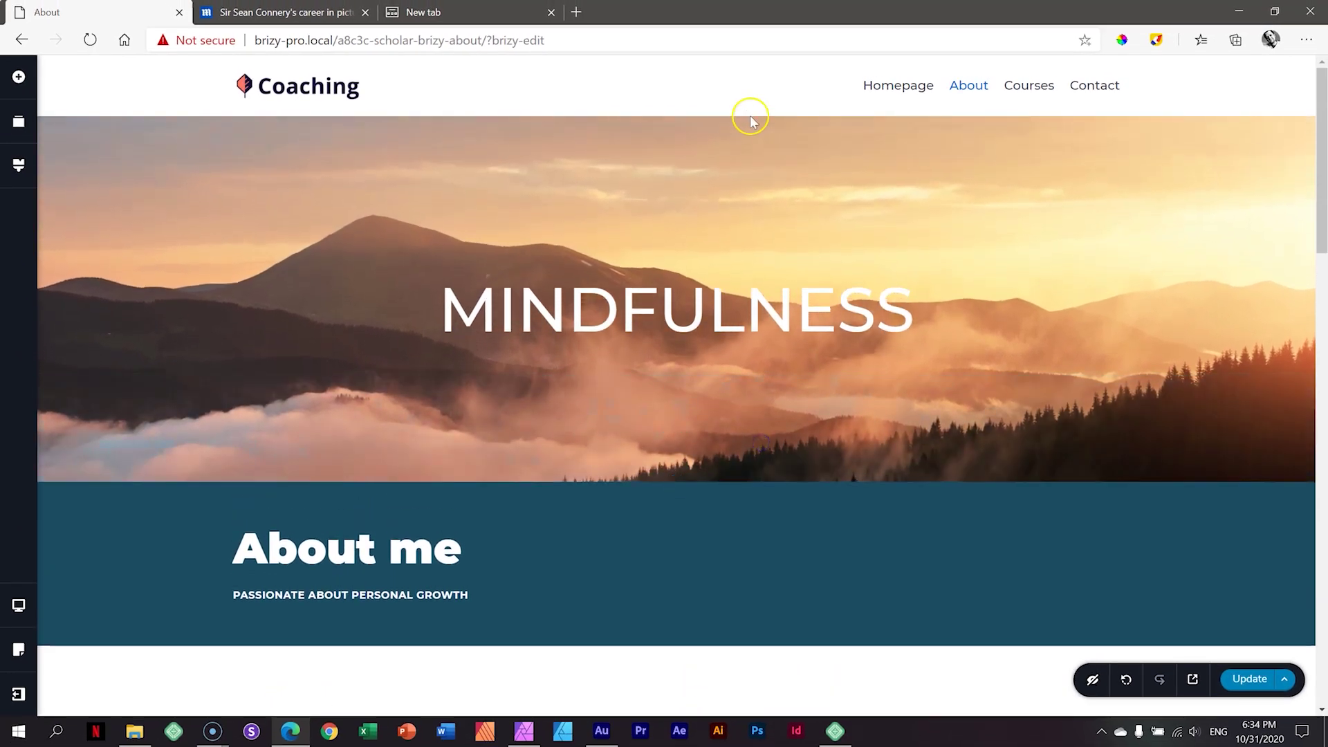
pyautogui.moveTo(752, 121); pyautogui.dragTo(735, 166)
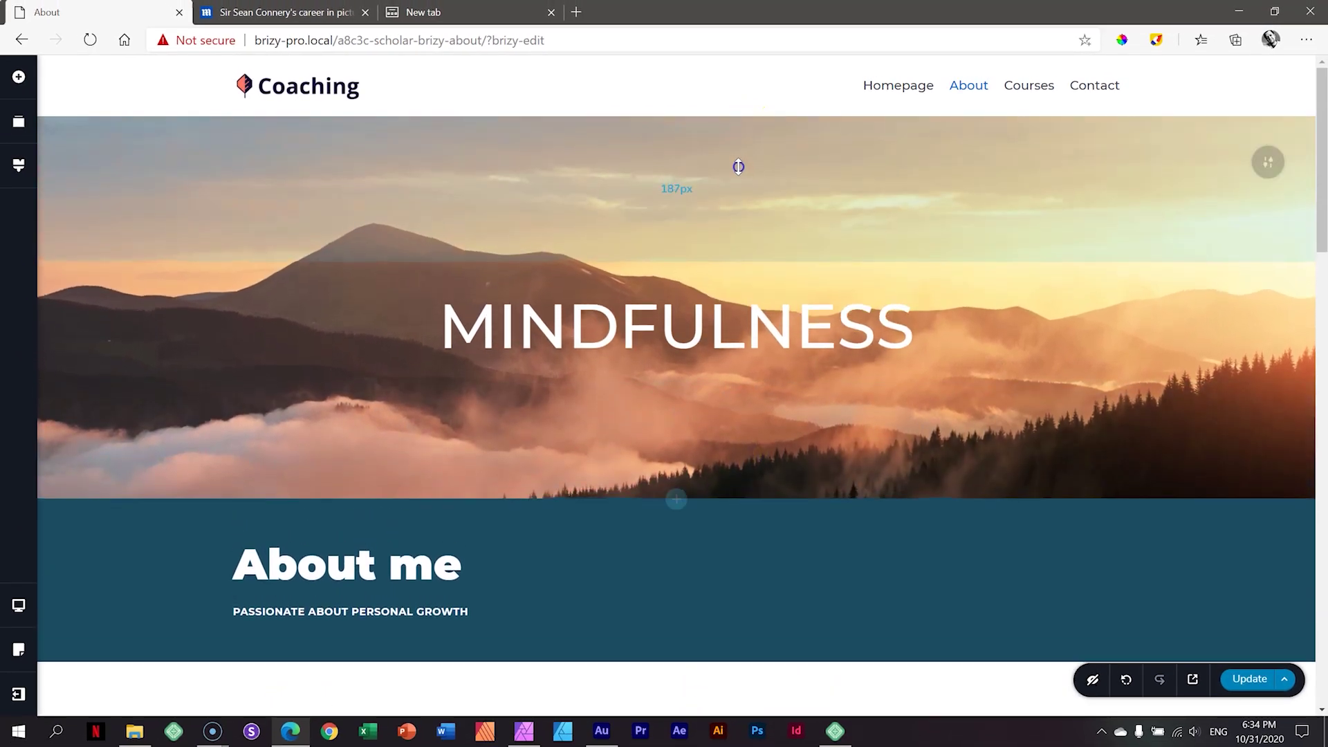
pyautogui.click(1270, 163)
pyautogui.click(1099, 163)
pyautogui.click(1120, 279)
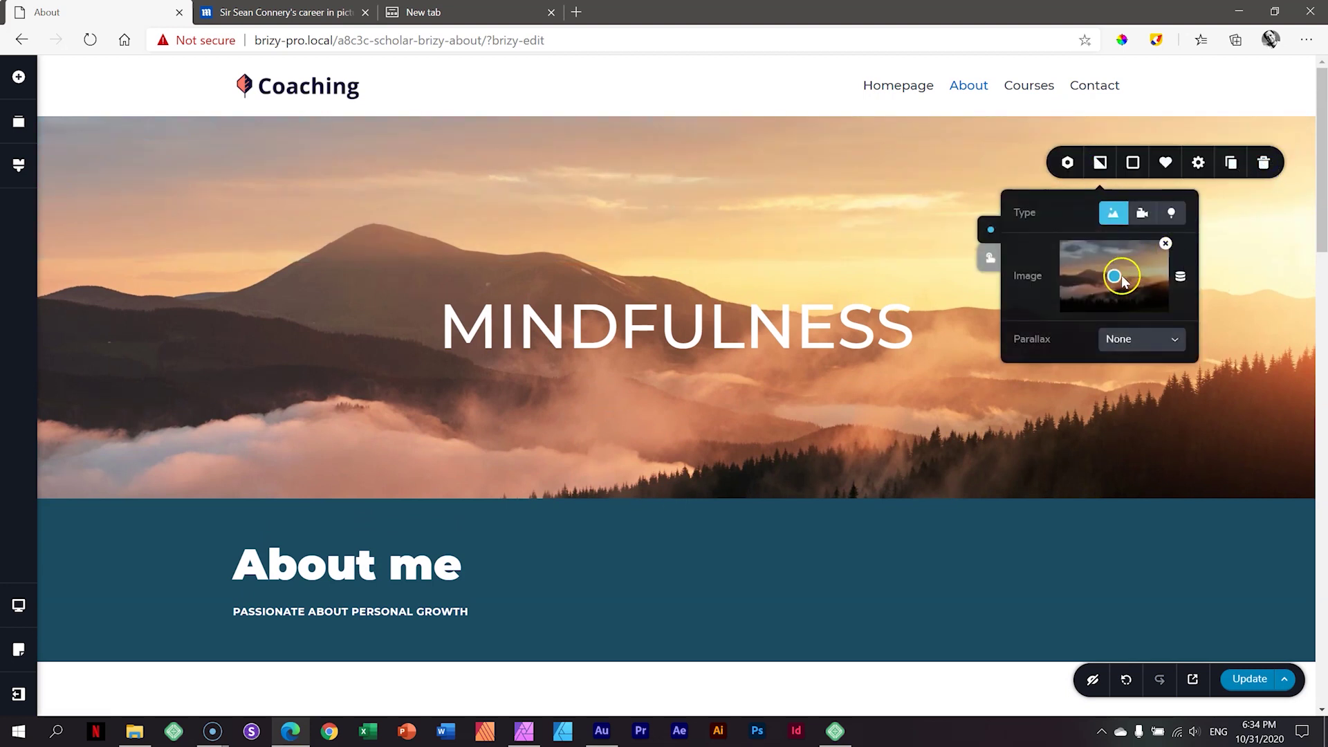
pyautogui.moveTo(1114, 277); pyautogui.dragTo(1115, 289)
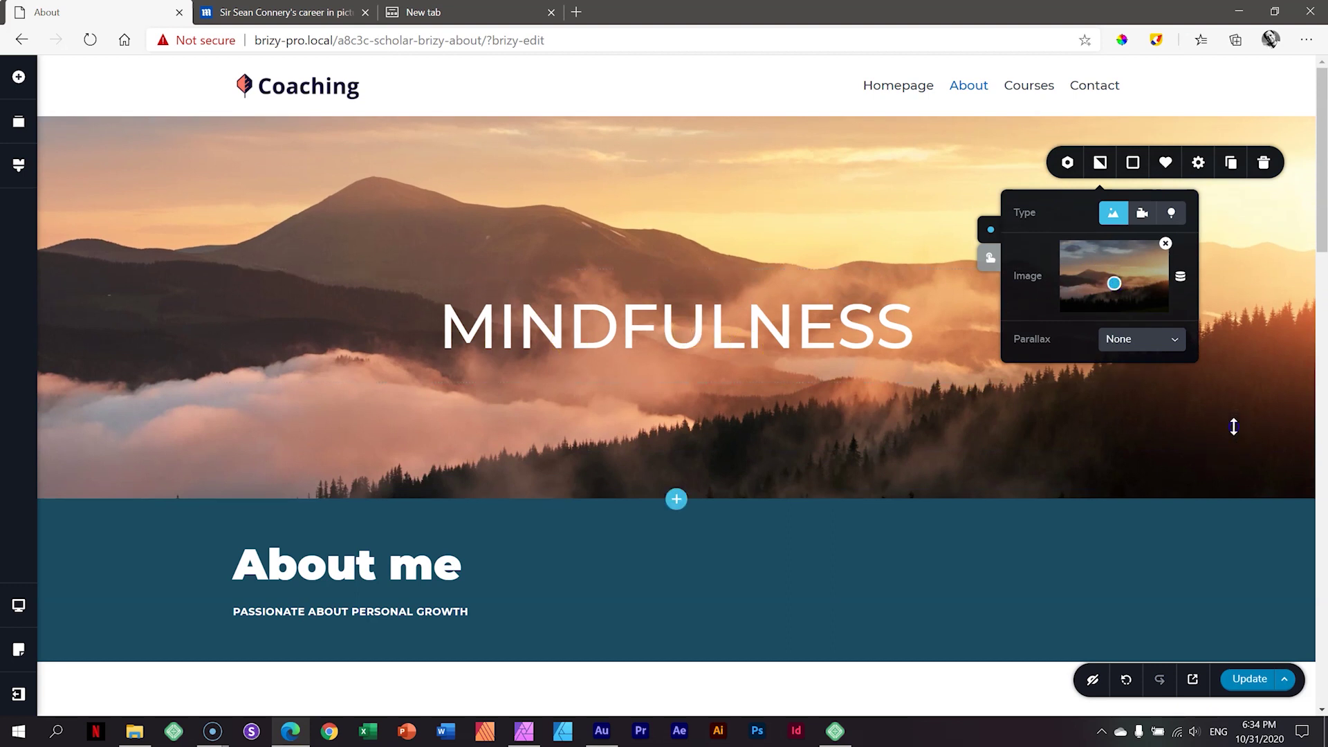
pyautogui.moveTo(1233, 424); pyautogui.dragTo(1233, 426)
pyautogui.click(1112, 287)
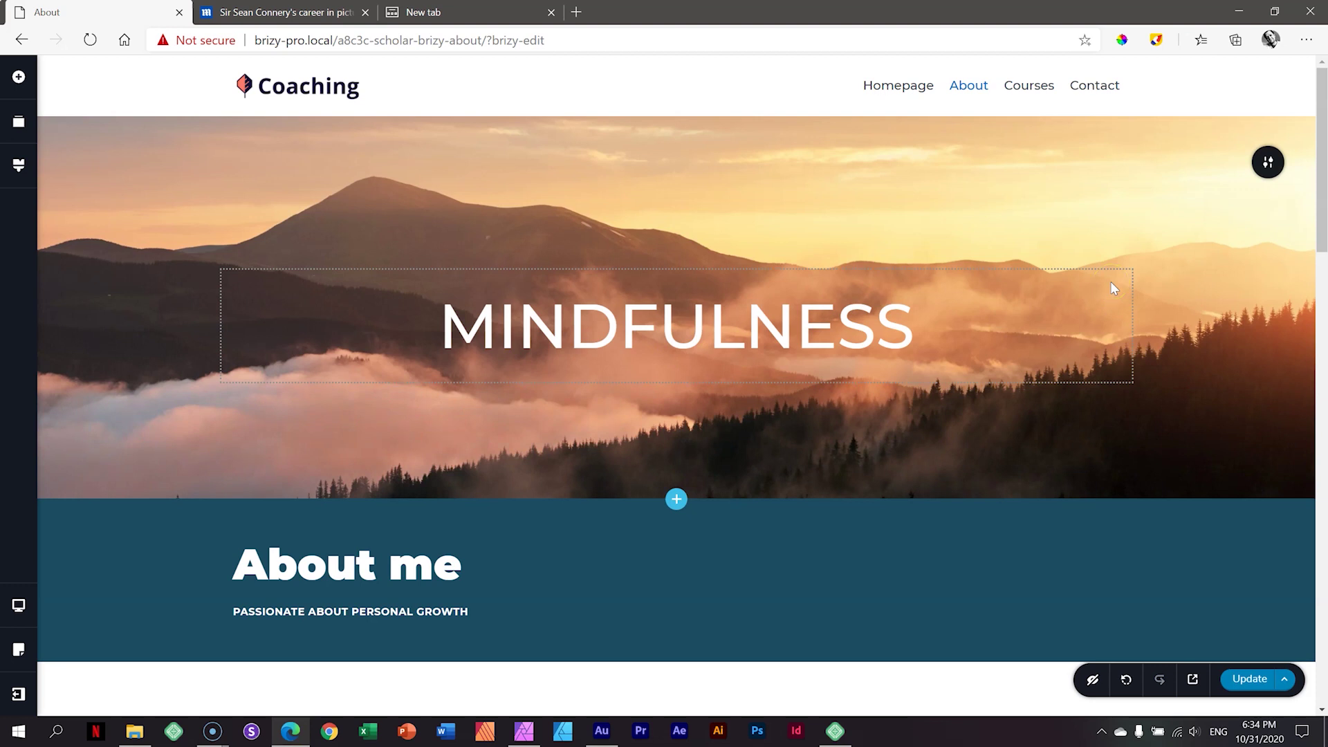
# Step: Set the MINDFULNESS heading's letter spacing to 20
pyautogui.click(575, 327)
pyautogui.click(531, 412)
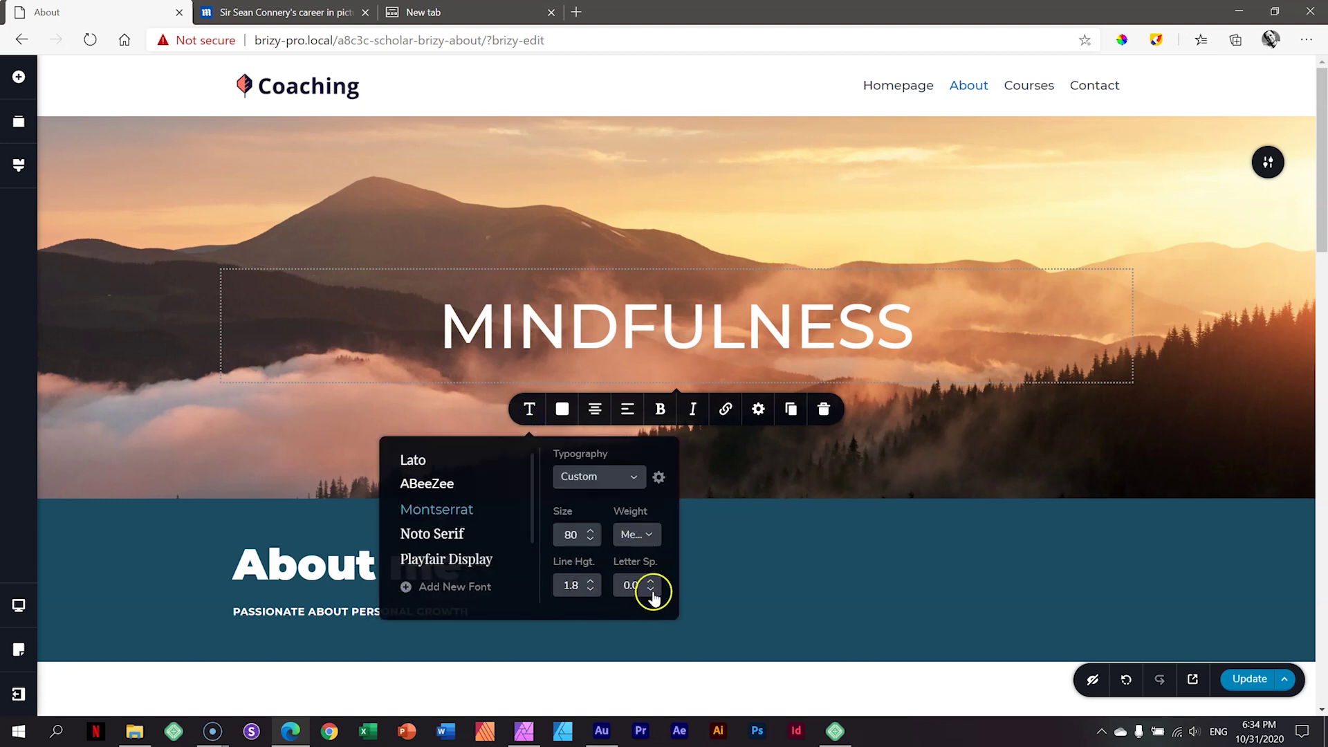
pyautogui.moveTo(650, 585); pyautogui.dragTo(651, 586)
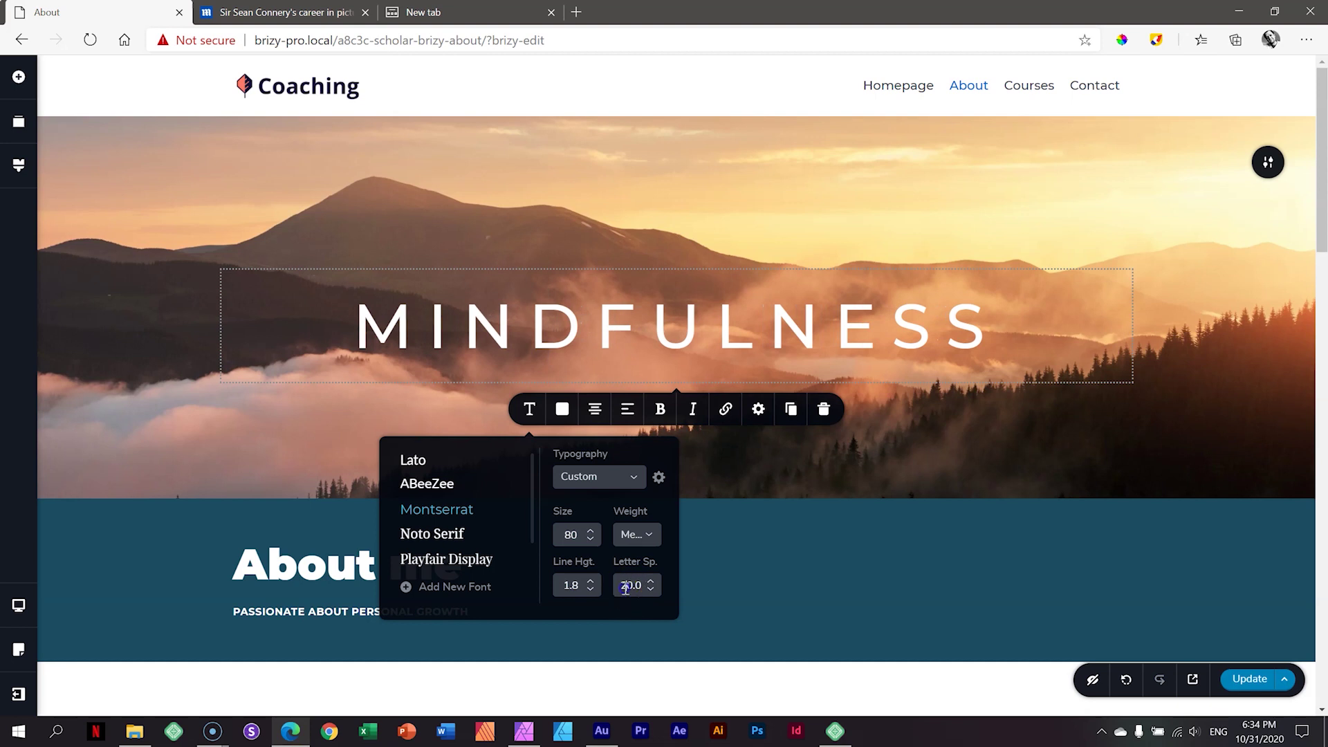
pyautogui.moveTo(624, 588); pyautogui.dragTo(665, 591)
pyautogui.click(1136, 456)
# Step: Raise the heading's font size from 80 to 115
pyautogui.click(869, 367)
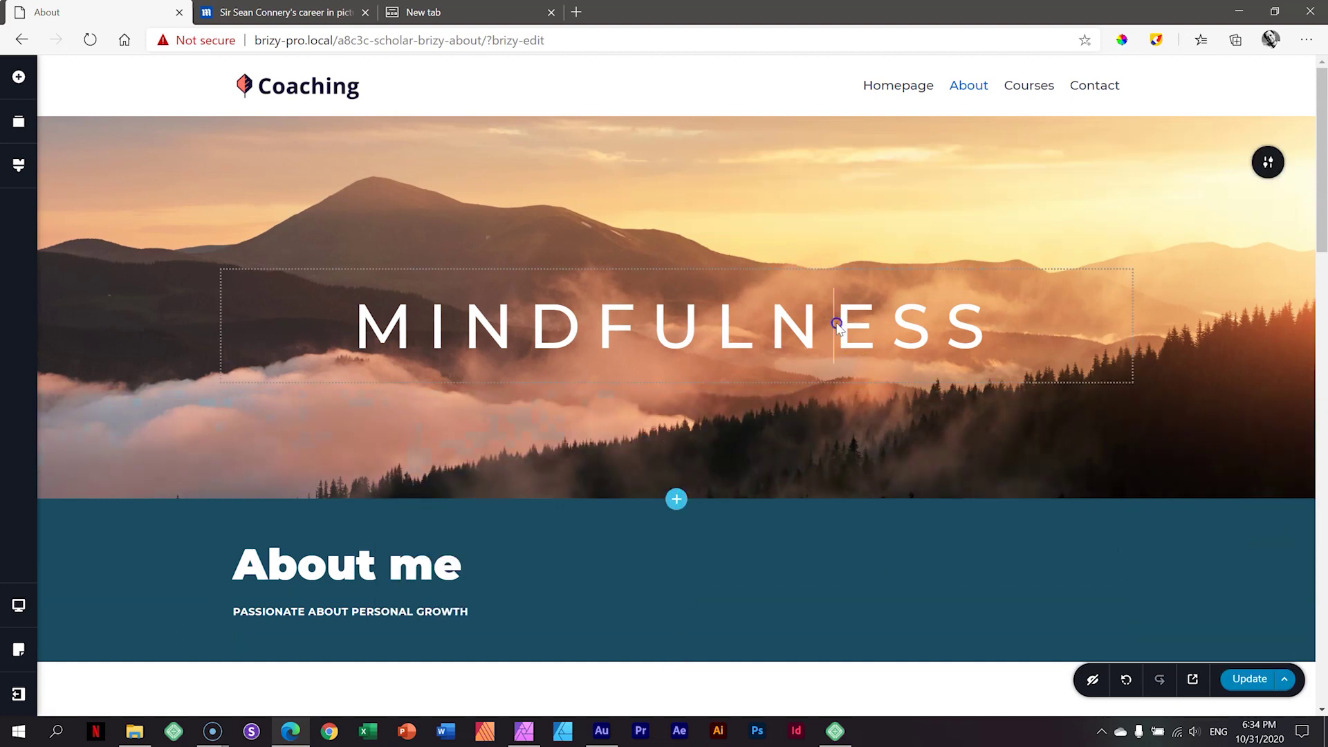
pyautogui.click(529, 409)
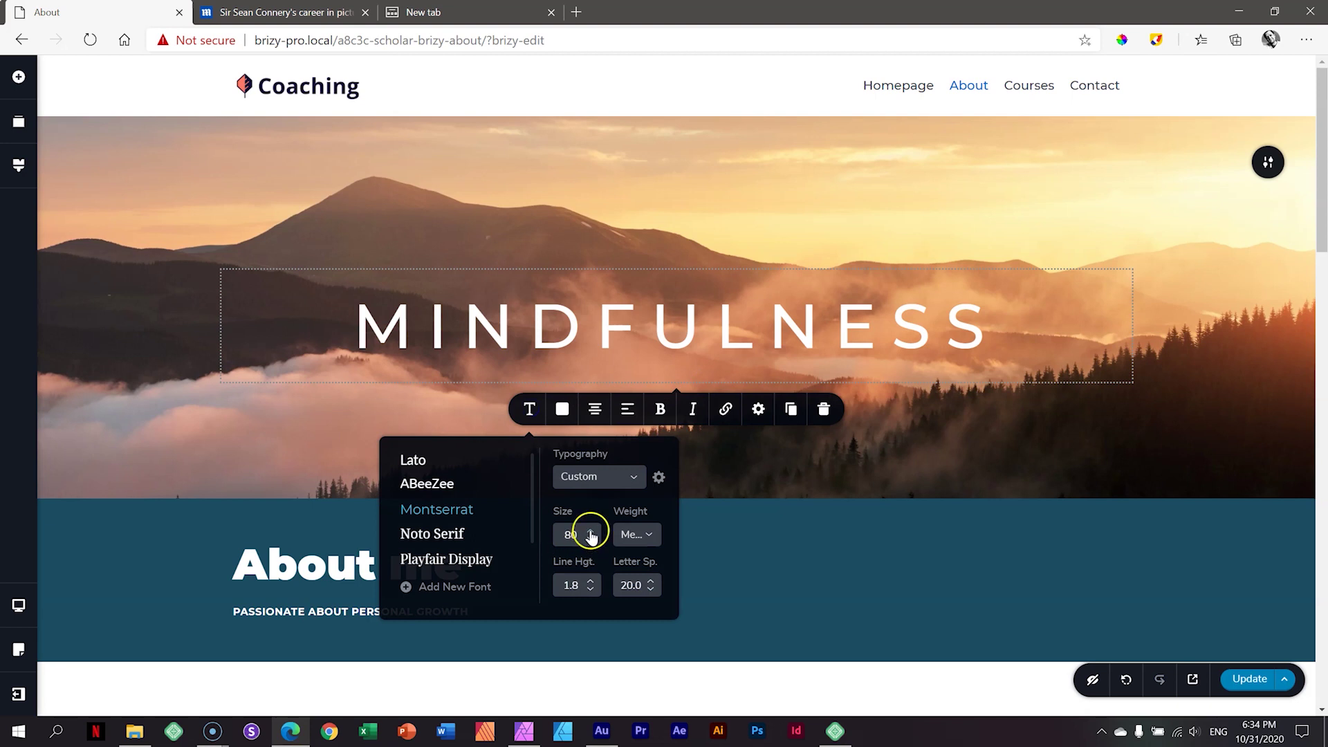
pyautogui.moveTo(591, 530); pyautogui.dragTo(591, 535)
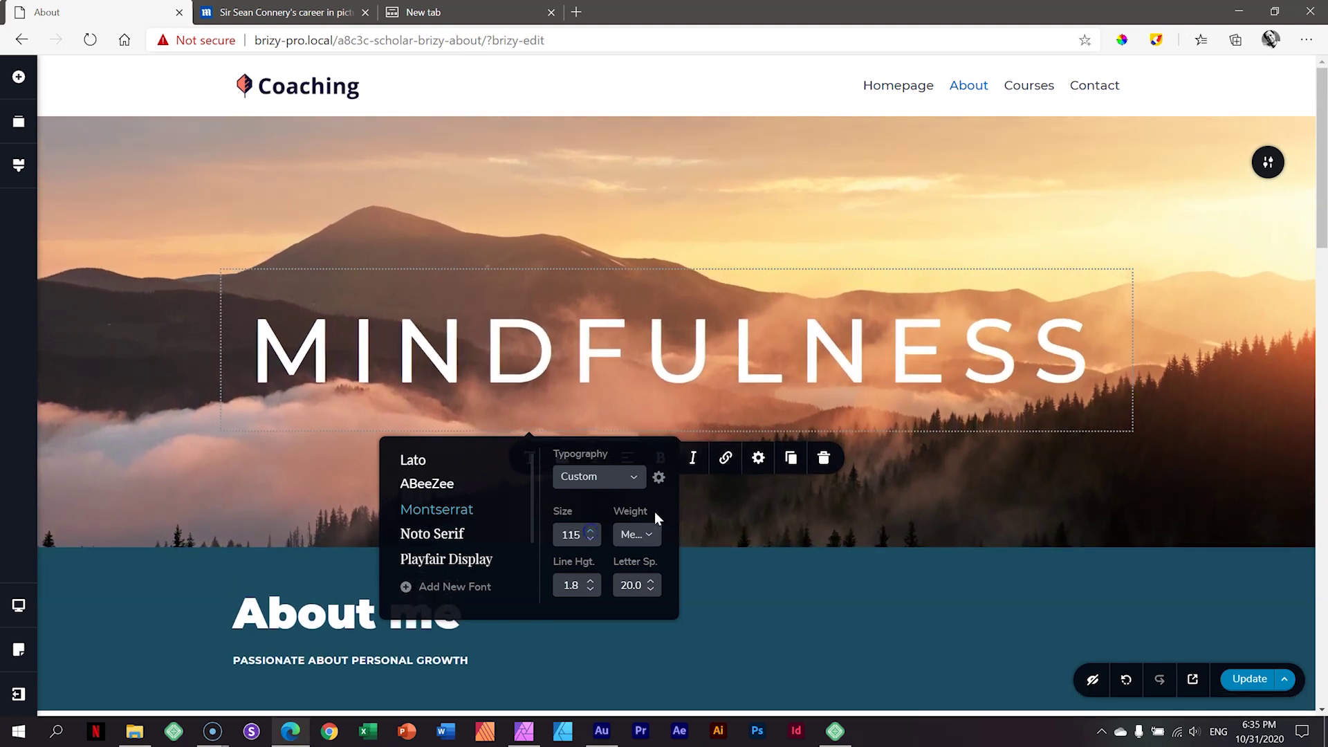
pyautogui.click(1257, 381)
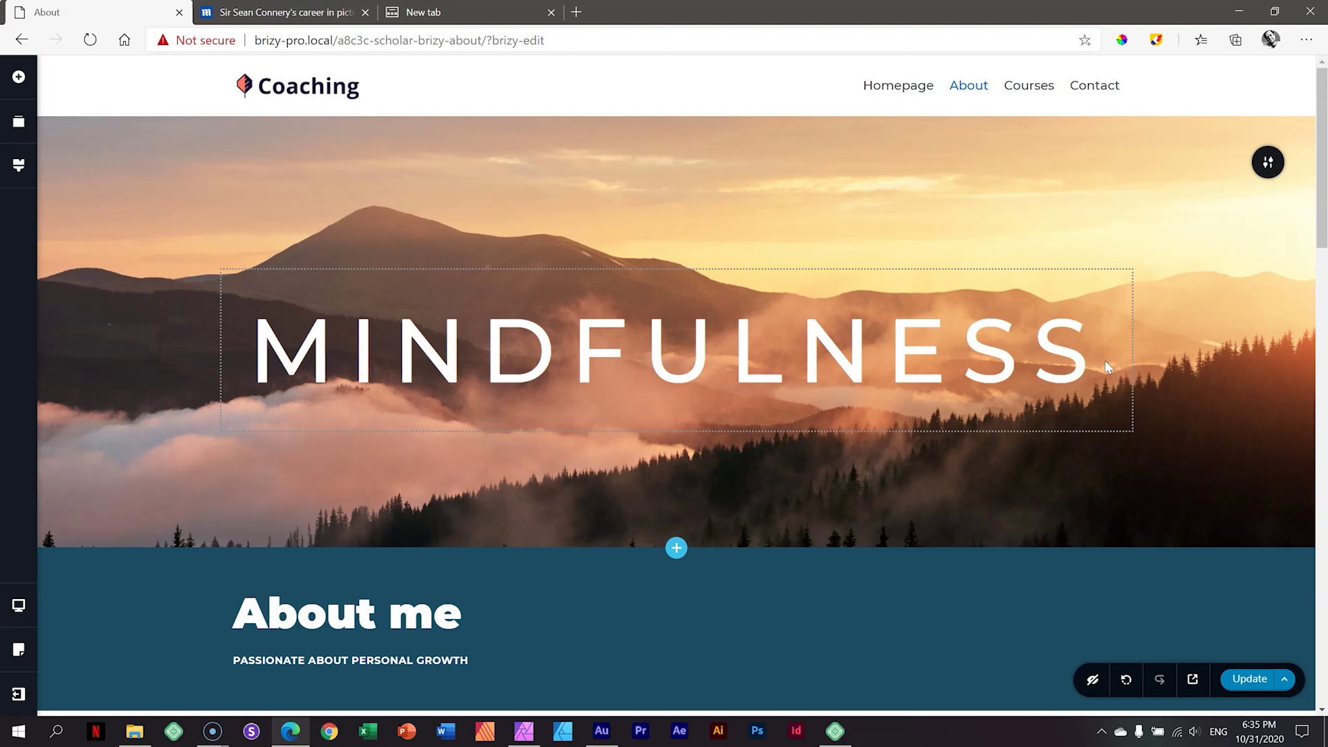
pyautogui.click(1220, 401)
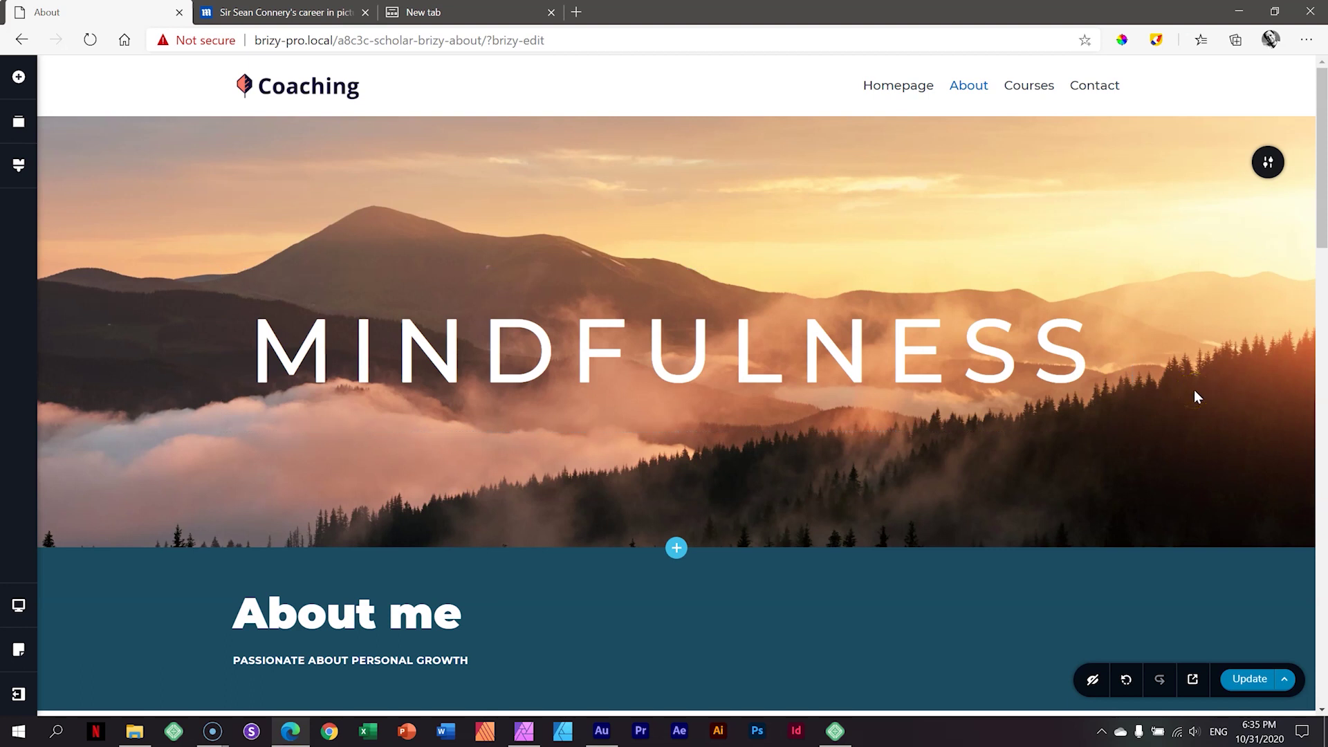
# Step: Try the Thin, Extra Light, Normal and Black weights on the MINDFULNESS heading
pyautogui.click(741, 361)
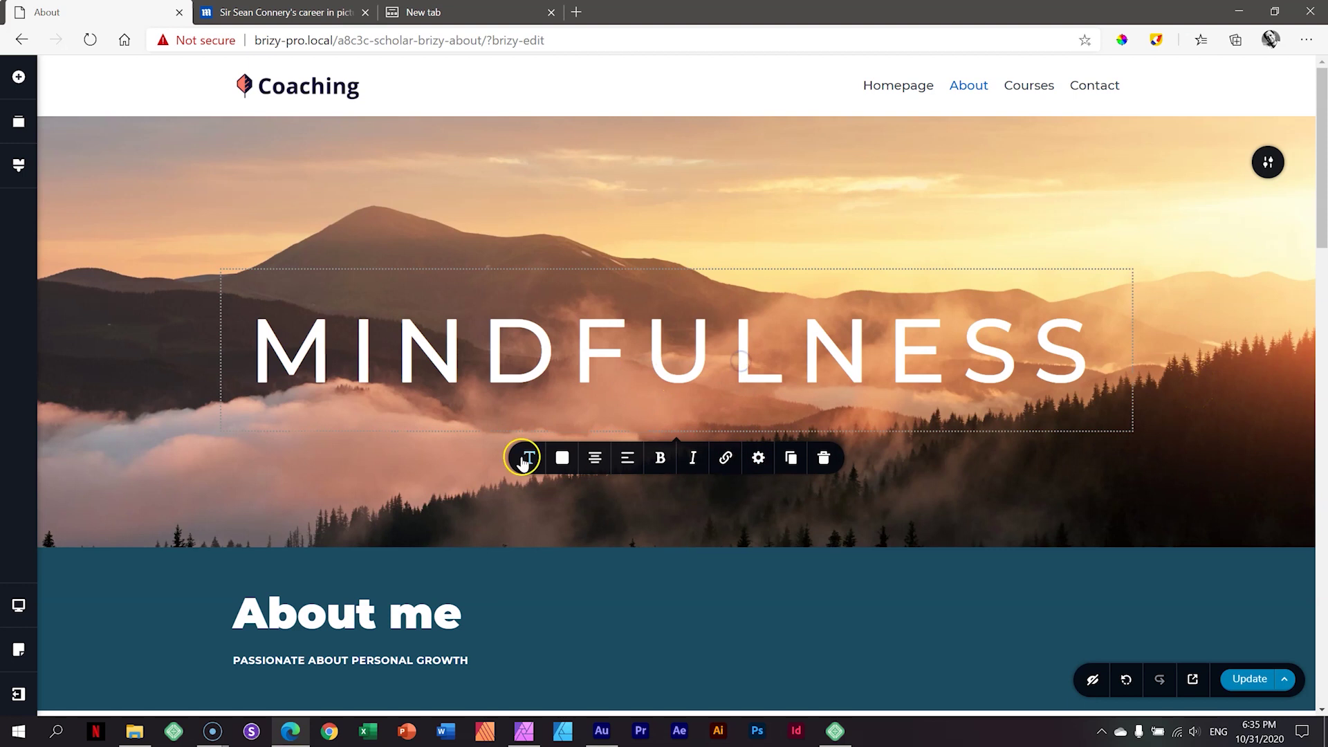
pyautogui.click(529, 458)
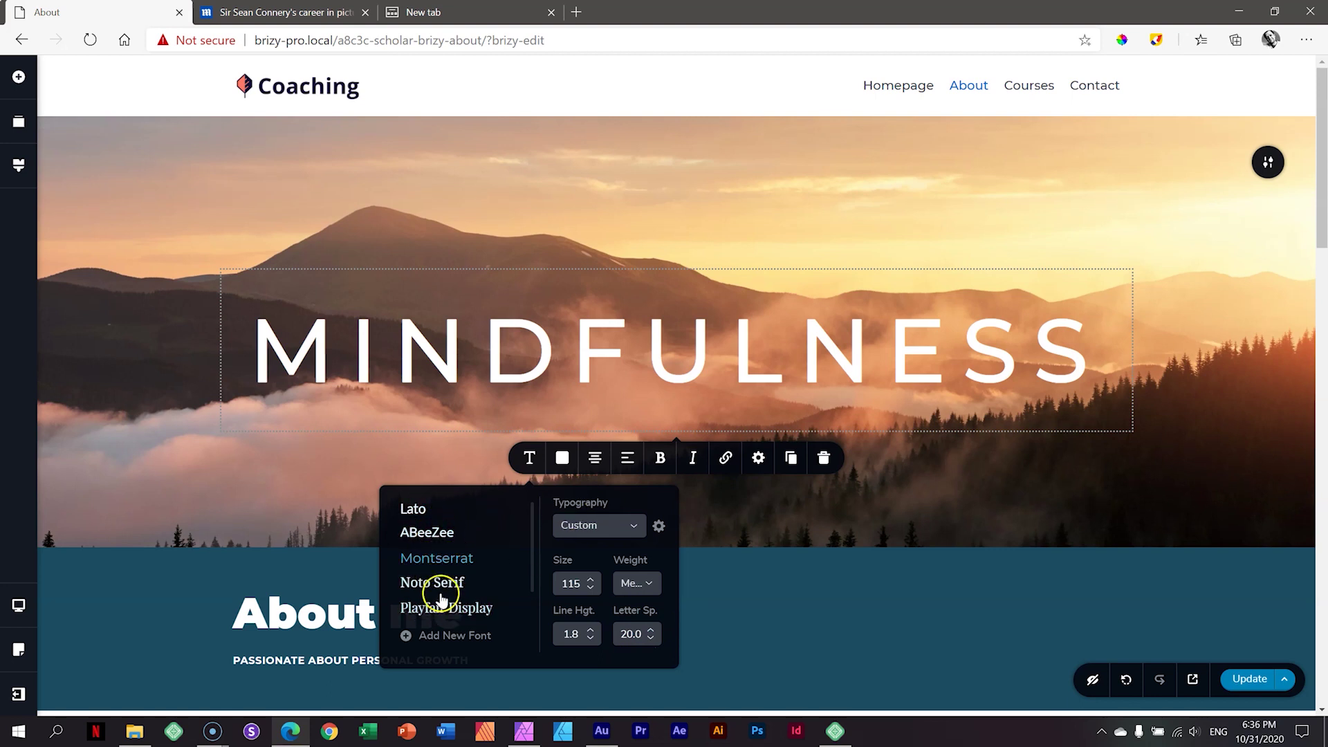
pyautogui.click(649, 585)
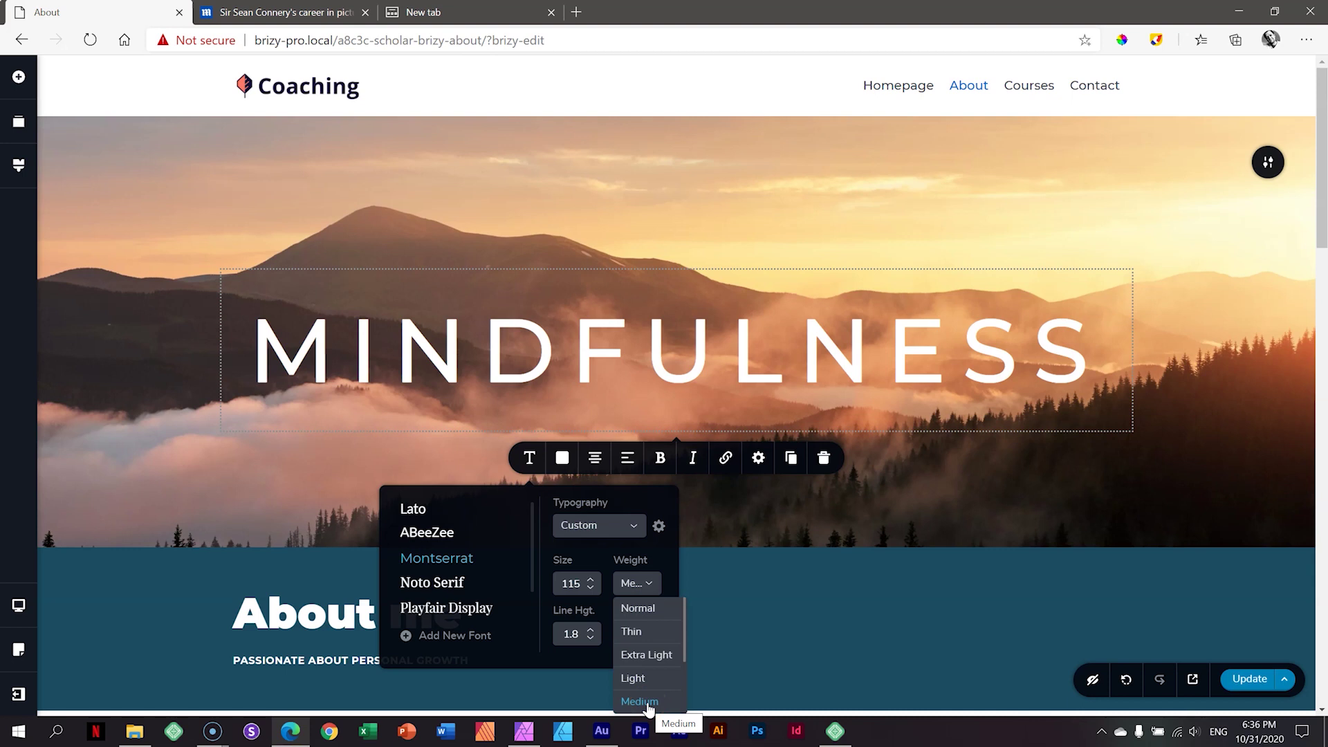
pyautogui.click(633, 631)
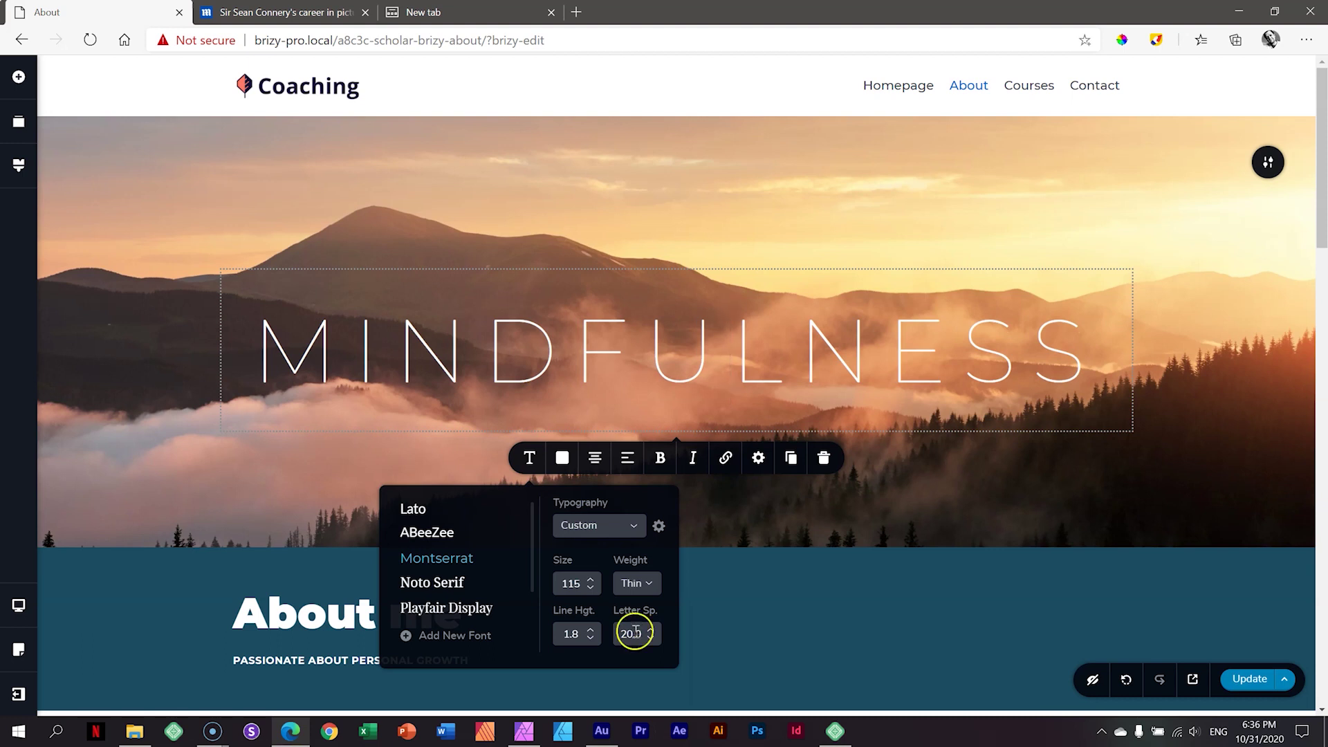
pyautogui.click(636, 583)
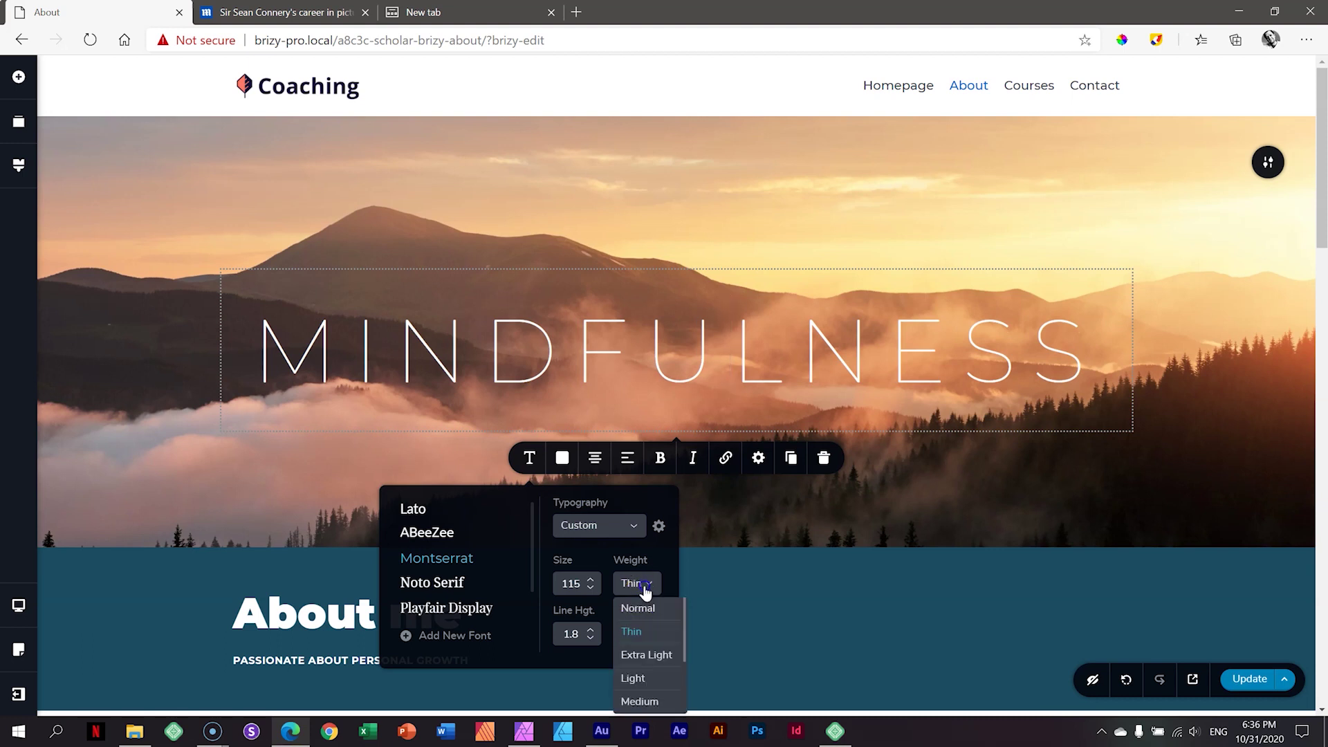
pyautogui.click(646, 654)
pyautogui.click(650, 589)
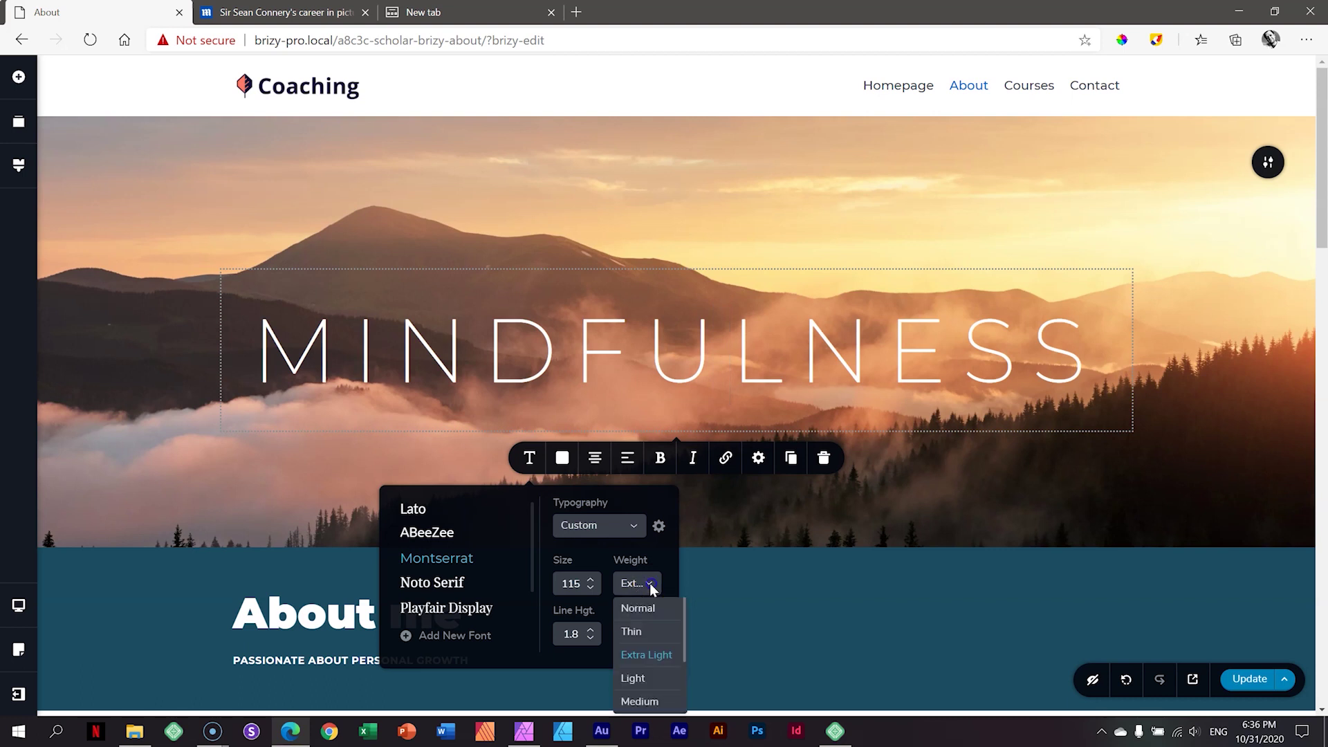
pyautogui.click(635, 606)
pyautogui.click(636, 583)
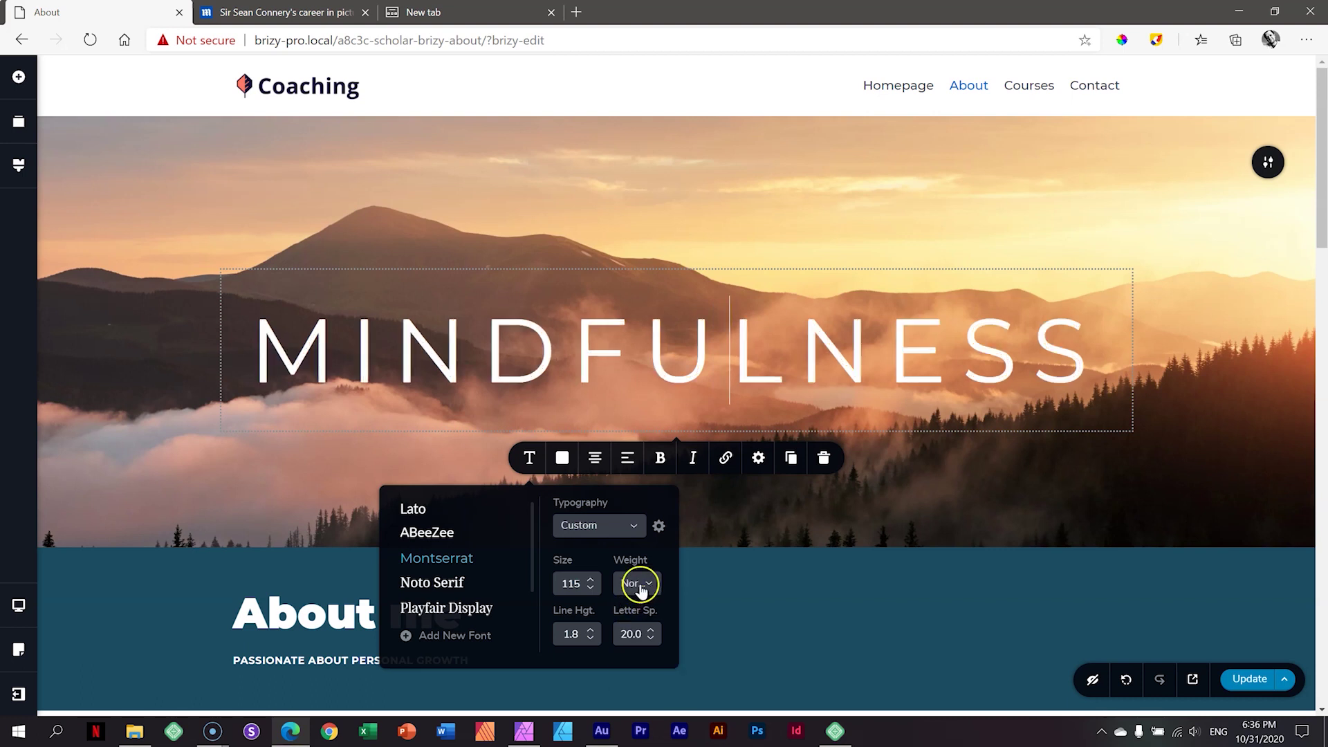
pyautogui.scroll(-3, 632, 622)
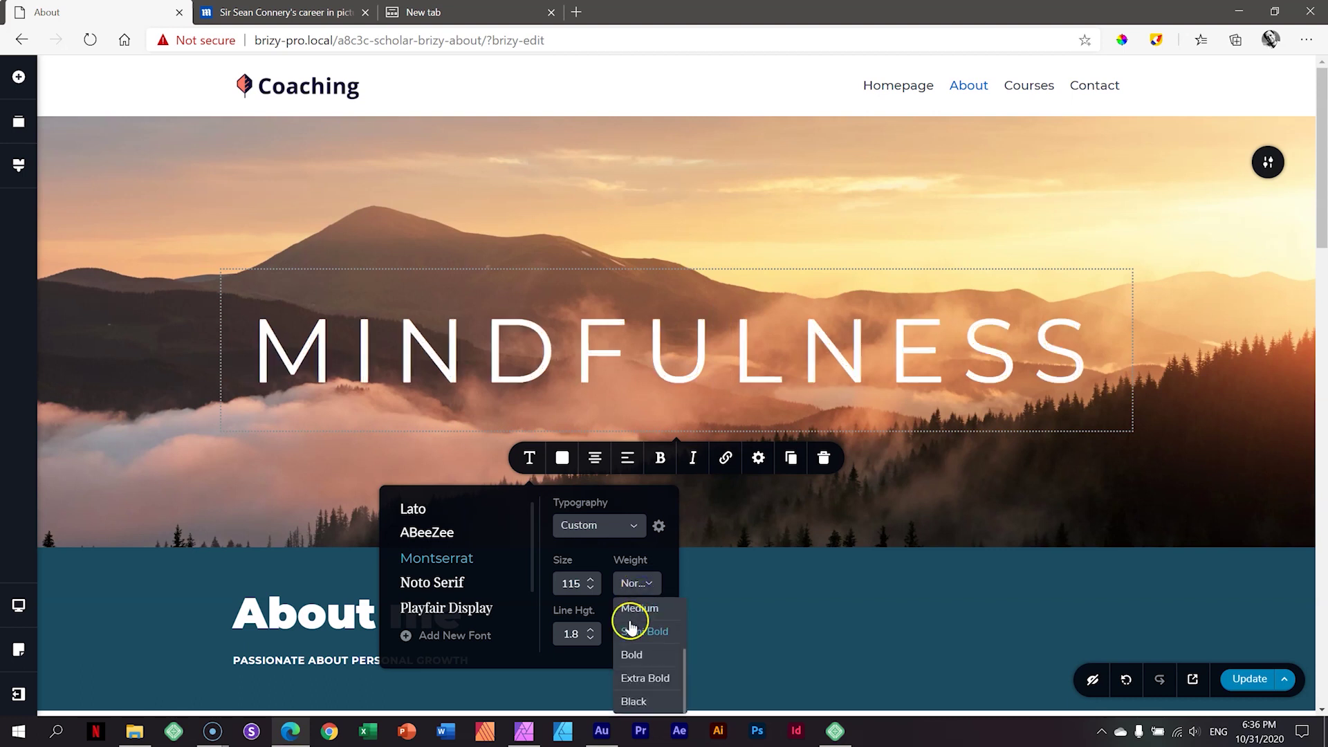
pyautogui.click(634, 697)
# Step: Switch the heading to the Light font weight
pyautogui.moveTo(1162, 464); pyautogui.dragTo(1163, 464)
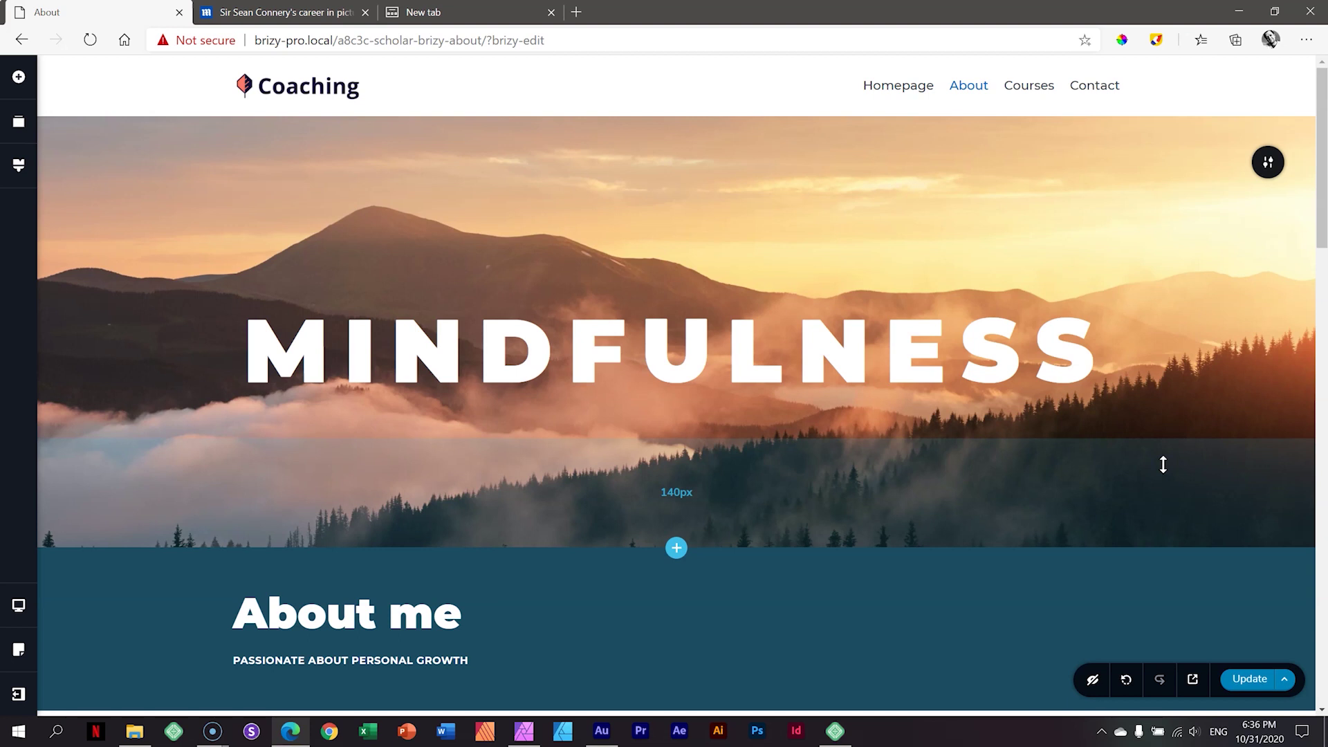
pyautogui.moveTo(1162, 464); pyautogui.dragTo(1180, 462)
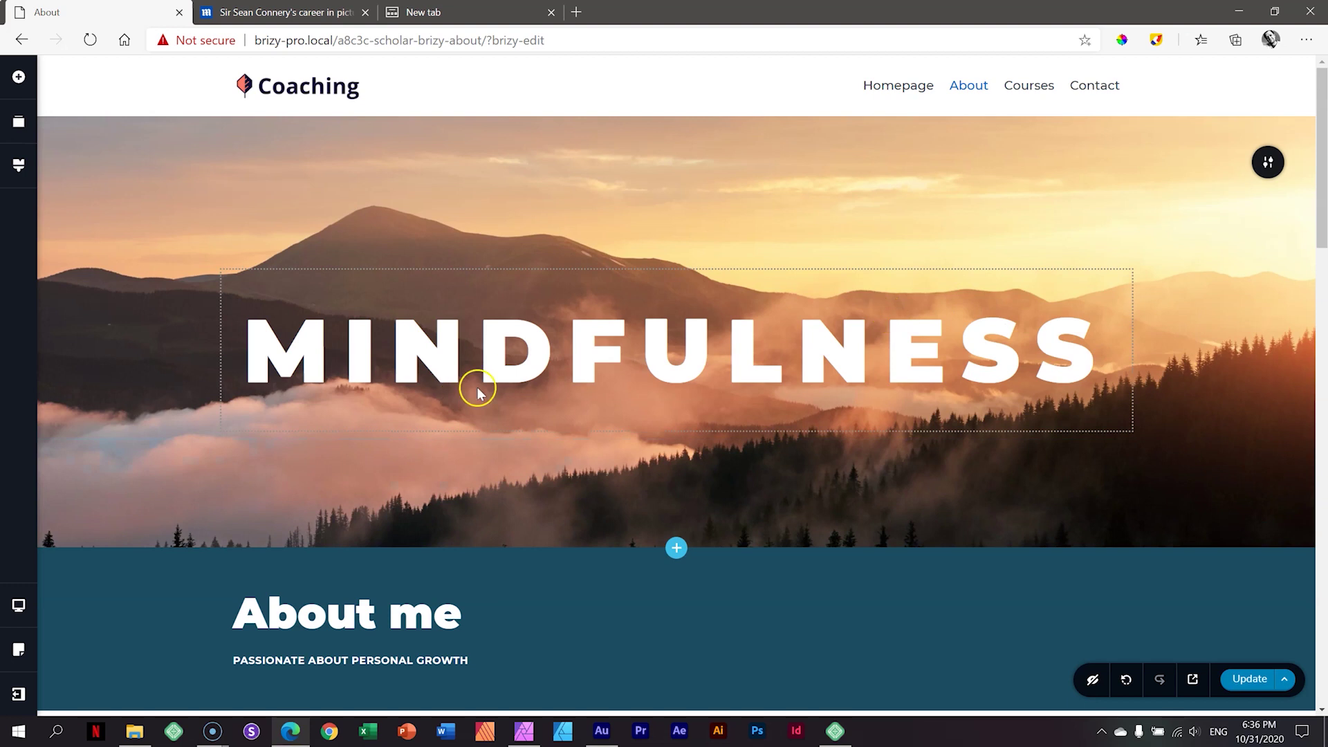
pyautogui.click(594, 358)
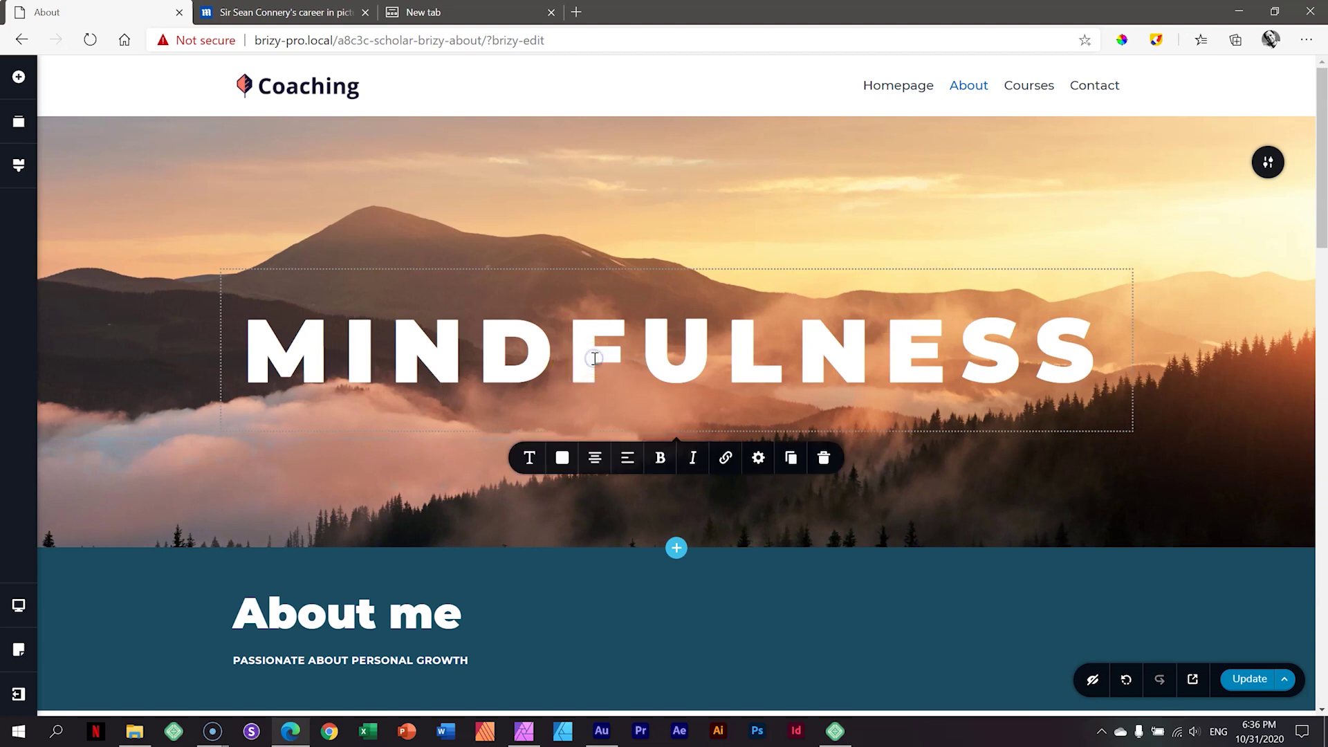
pyautogui.click(529, 459)
pyautogui.click(627, 583)
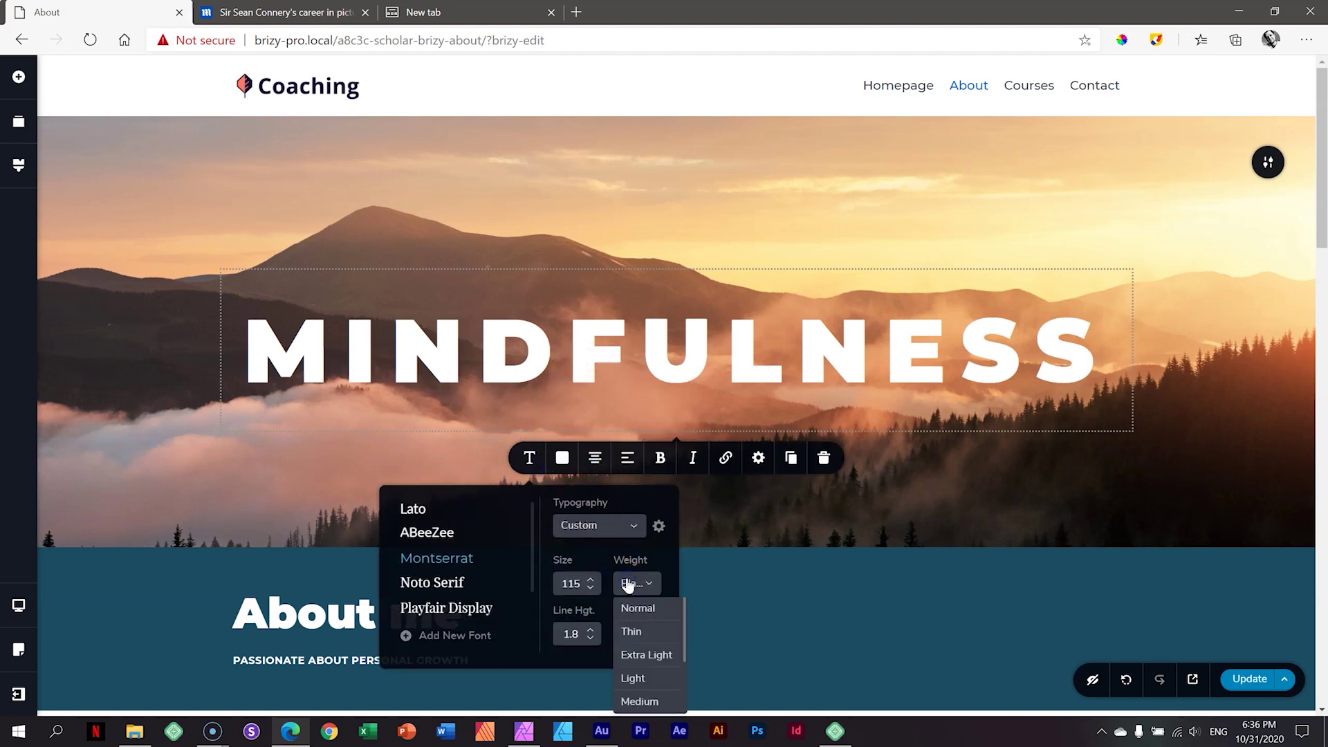
pyautogui.click(633, 678)
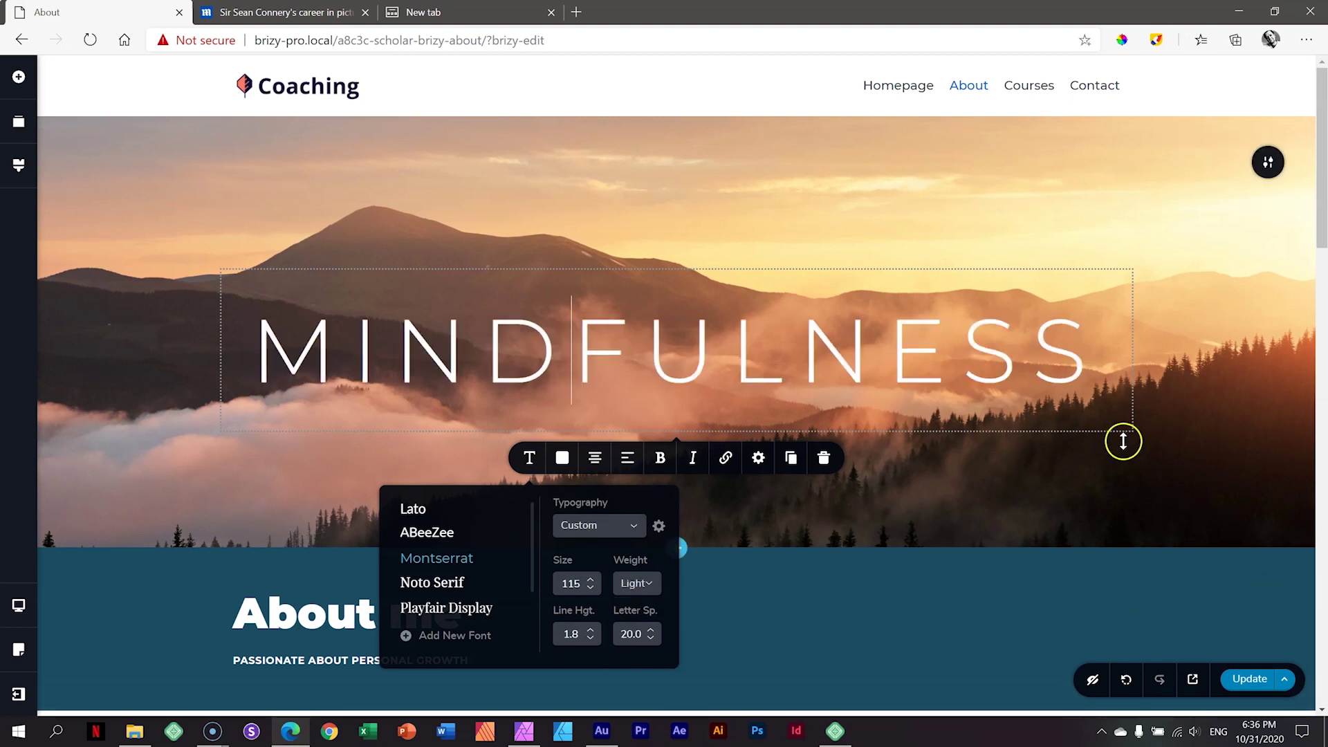
pyautogui.click(1170, 438)
# Step: Try Noto Serif, Playfair Display and Lato on the heading, then settle on Montserrat in Thin weight
pyautogui.click(743, 356)
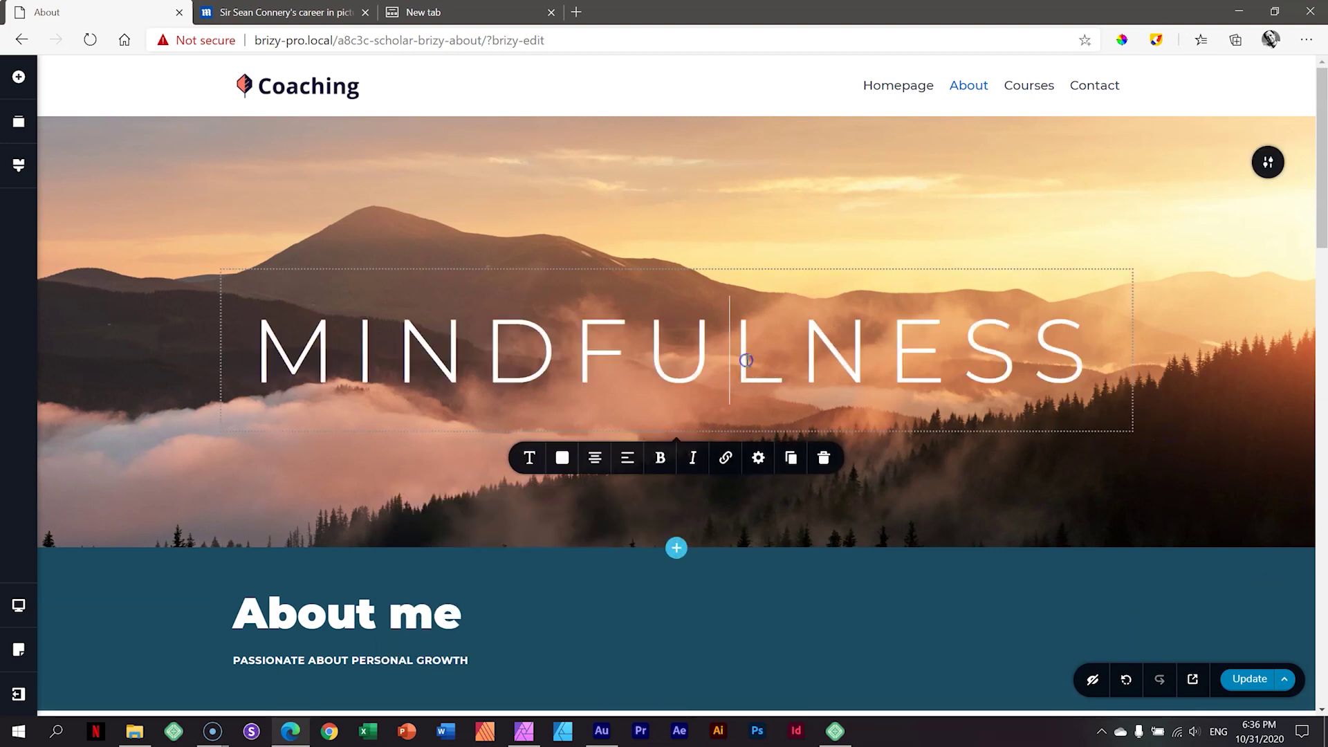
pyautogui.click(528, 459)
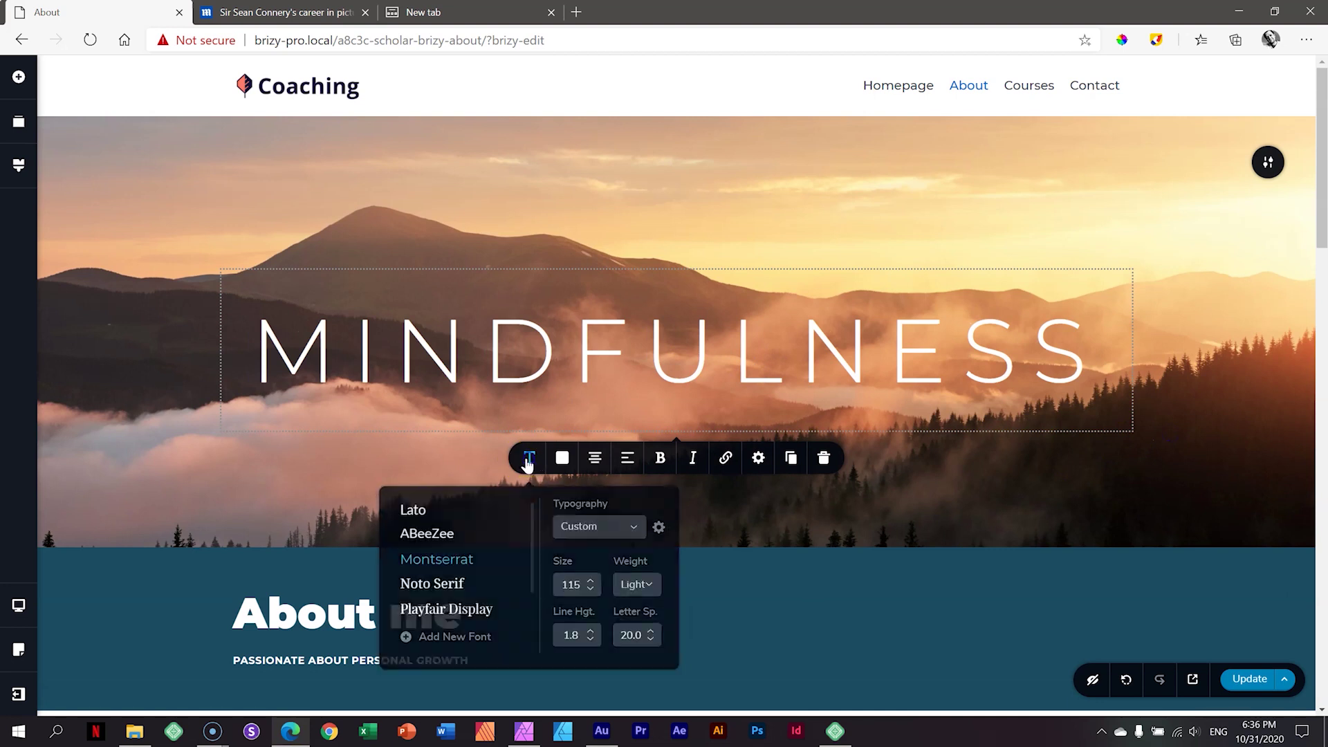
pyautogui.click(437, 585)
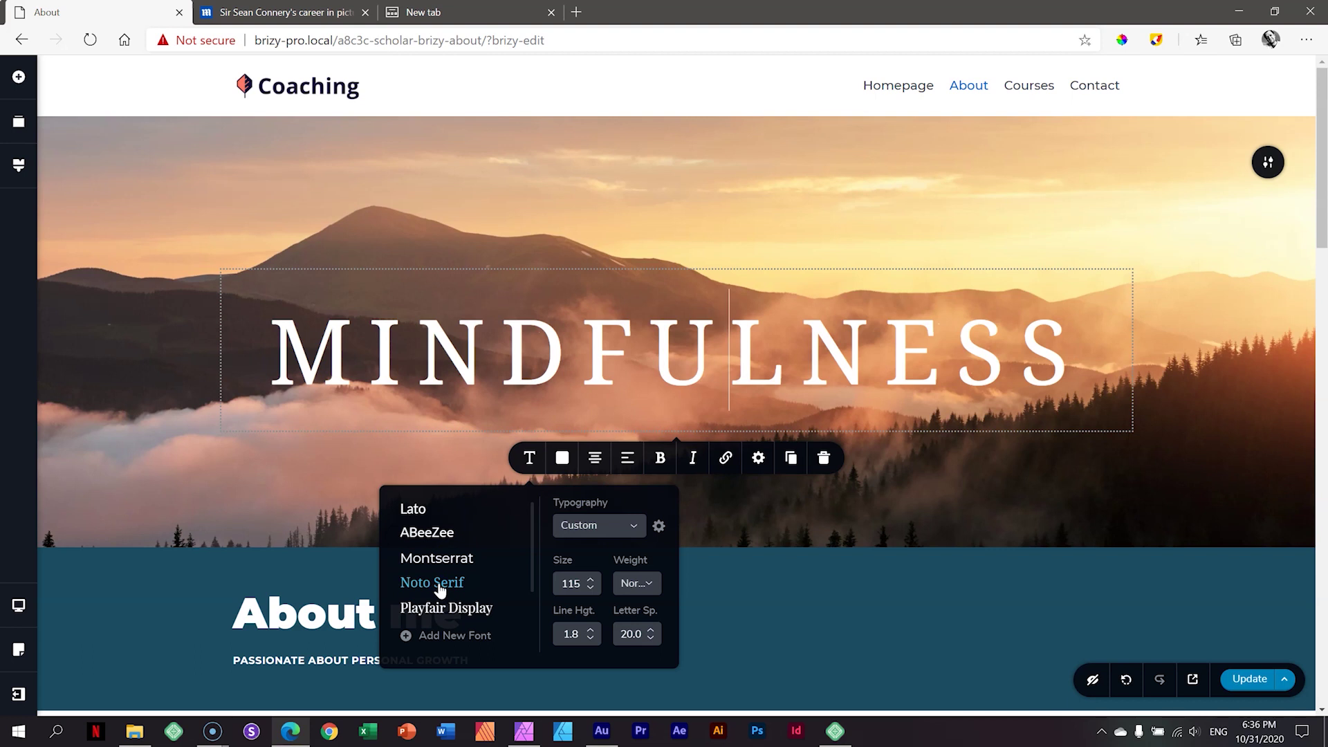
pyautogui.click(430, 612)
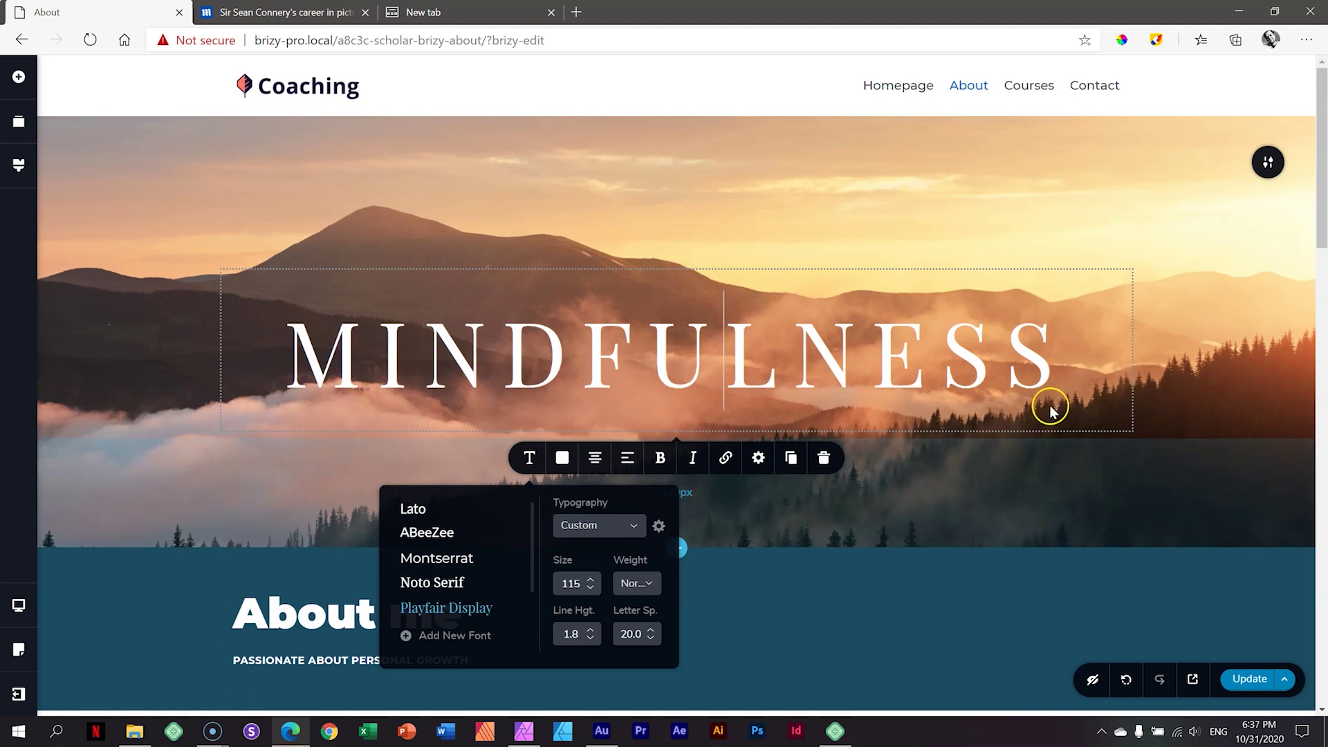
pyautogui.click(414, 512)
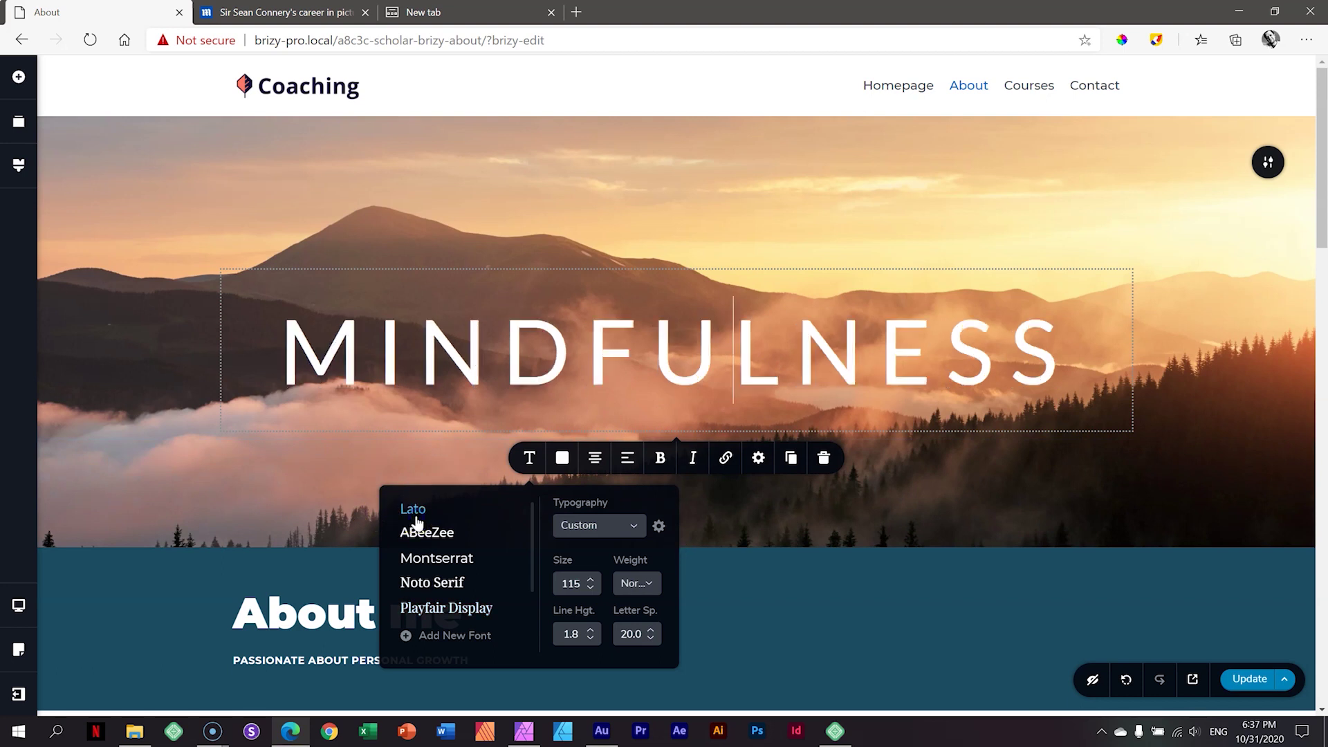
pyautogui.click(425, 564)
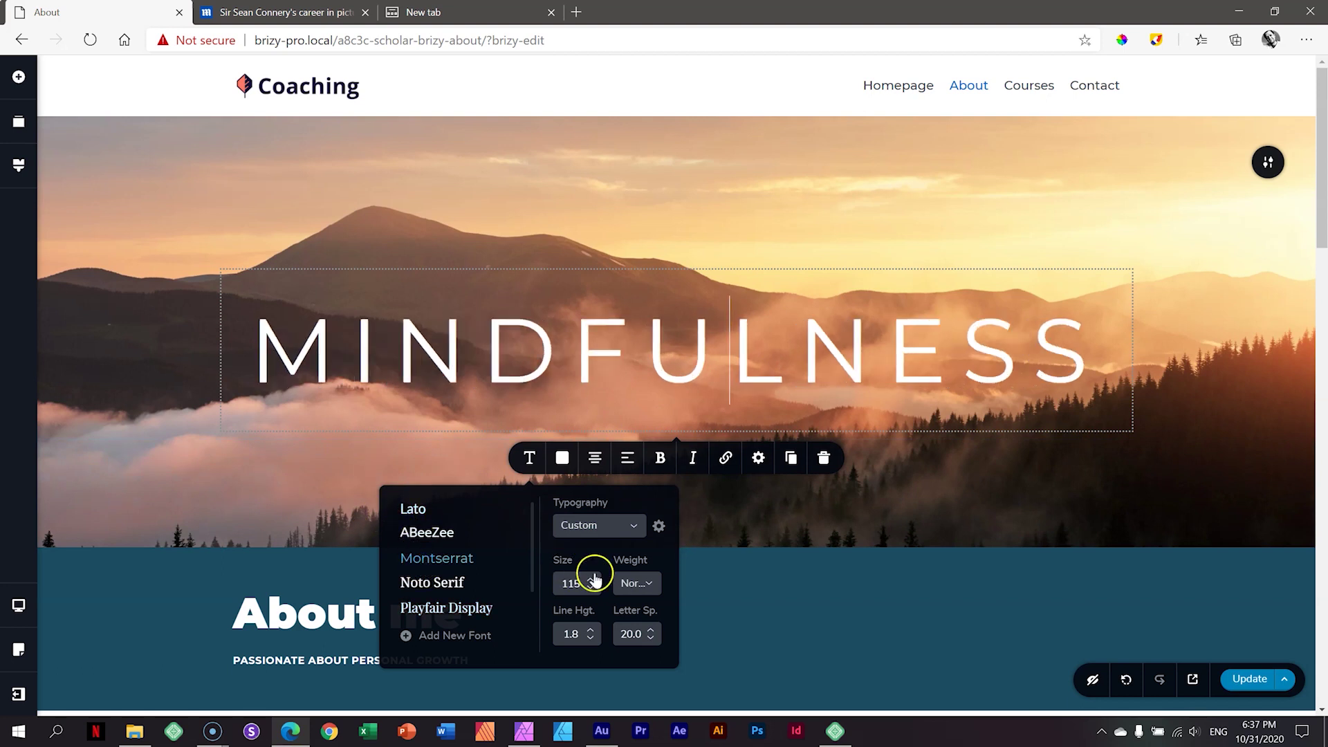
pyautogui.click(637, 583)
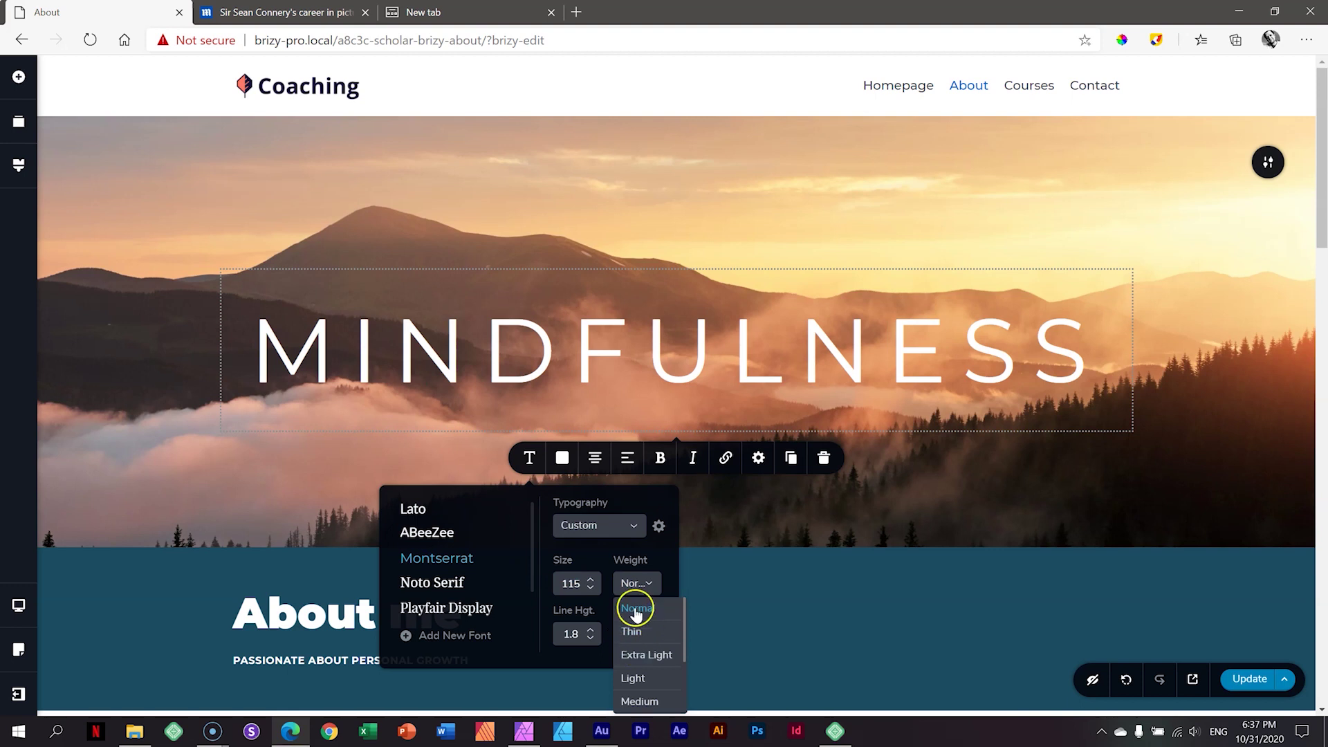
pyautogui.click(632, 632)
pyautogui.click(1254, 473)
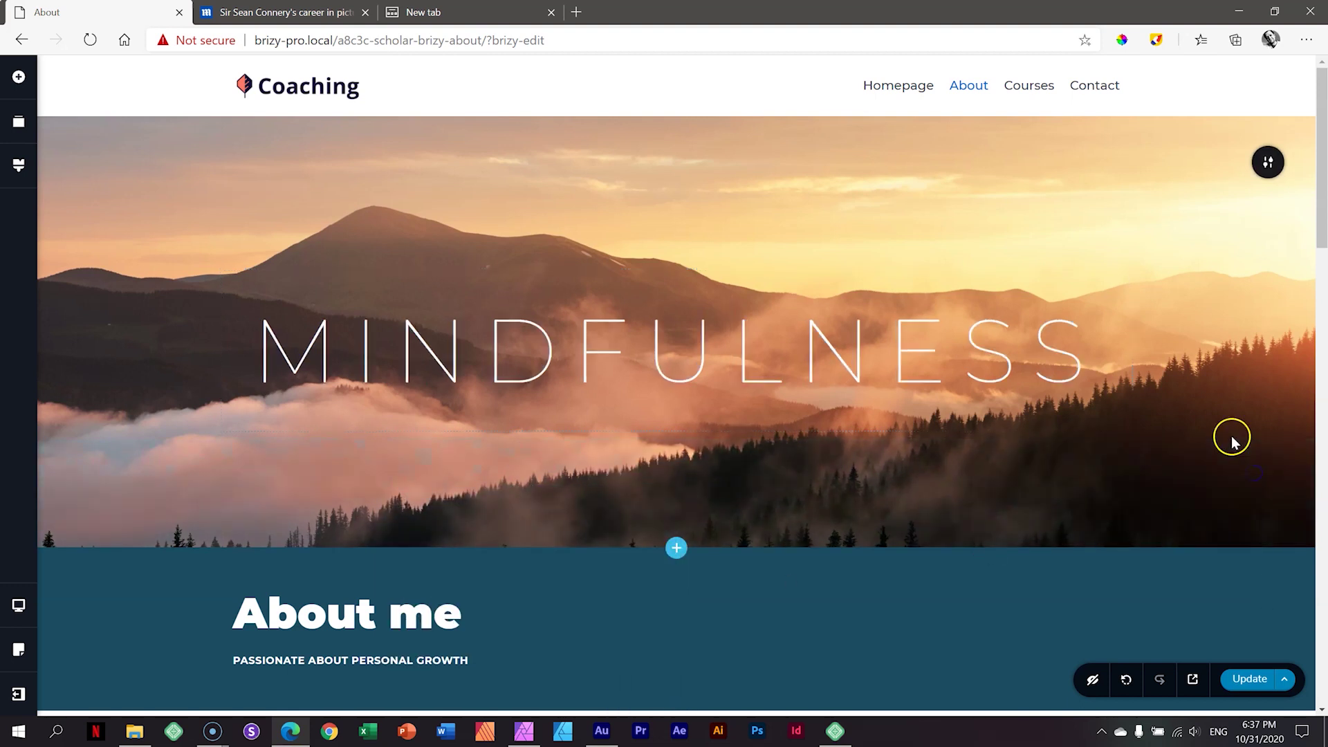
# Step: Delete the blue About me section below the hero
pyautogui.scroll(-4, 1231, 438)
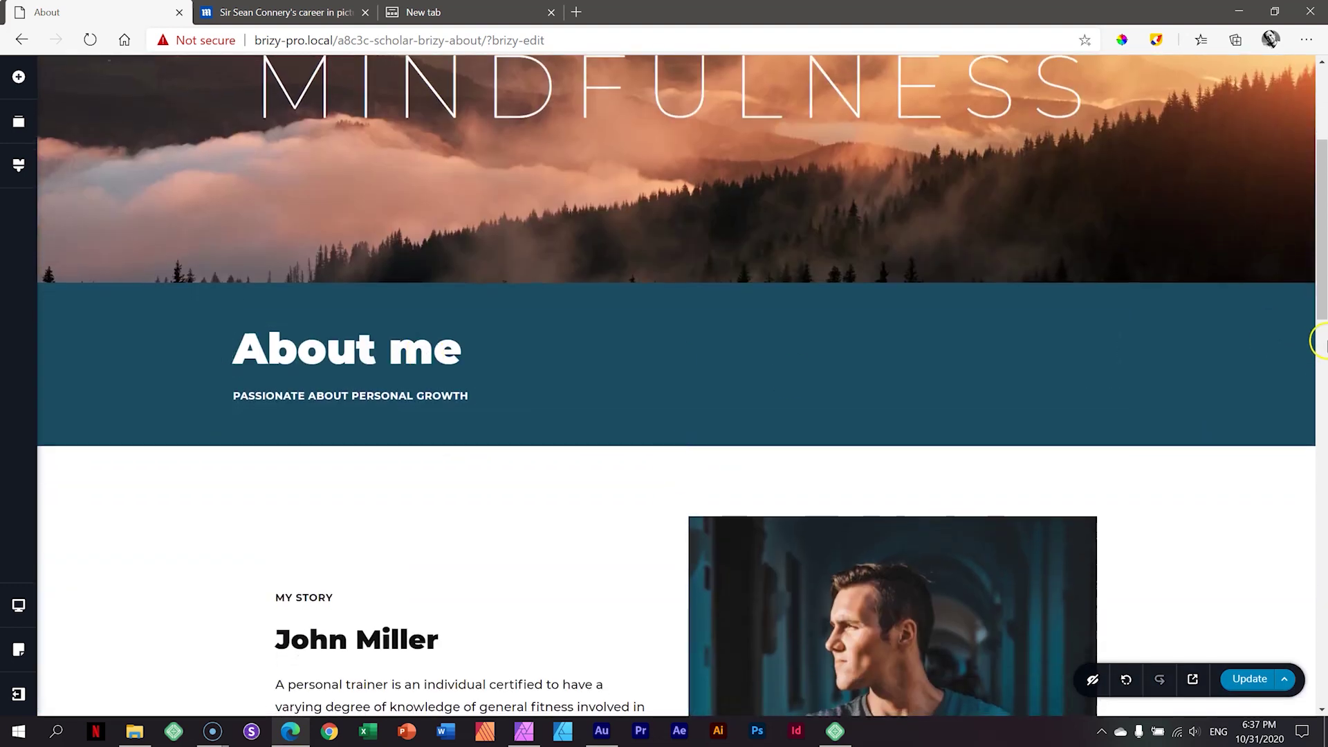
pyautogui.click(1265, 332)
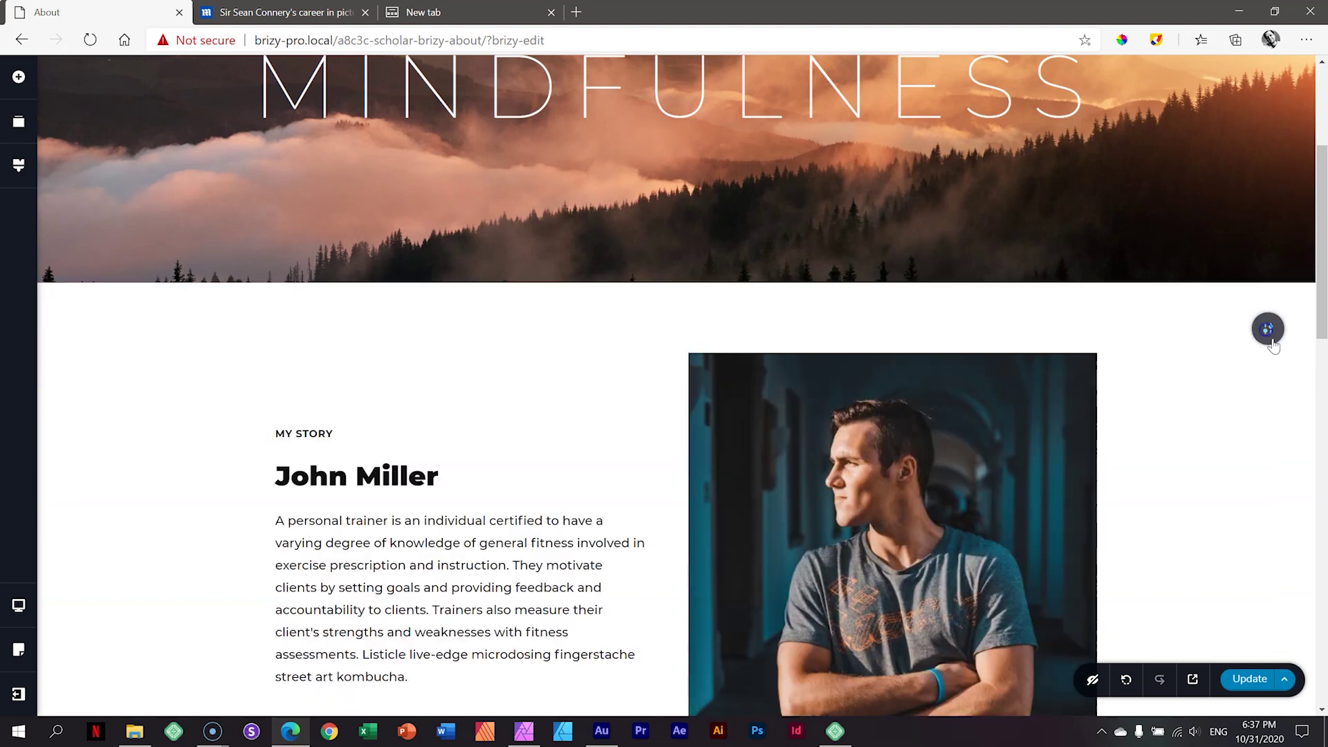
pyautogui.scroll(3, 1265, 367)
# Step: Enlarge the hero's top and bottom padding, with the bottom at about 185px
pyautogui.moveTo(733, 578); pyautogui.dragTo(726, 534)
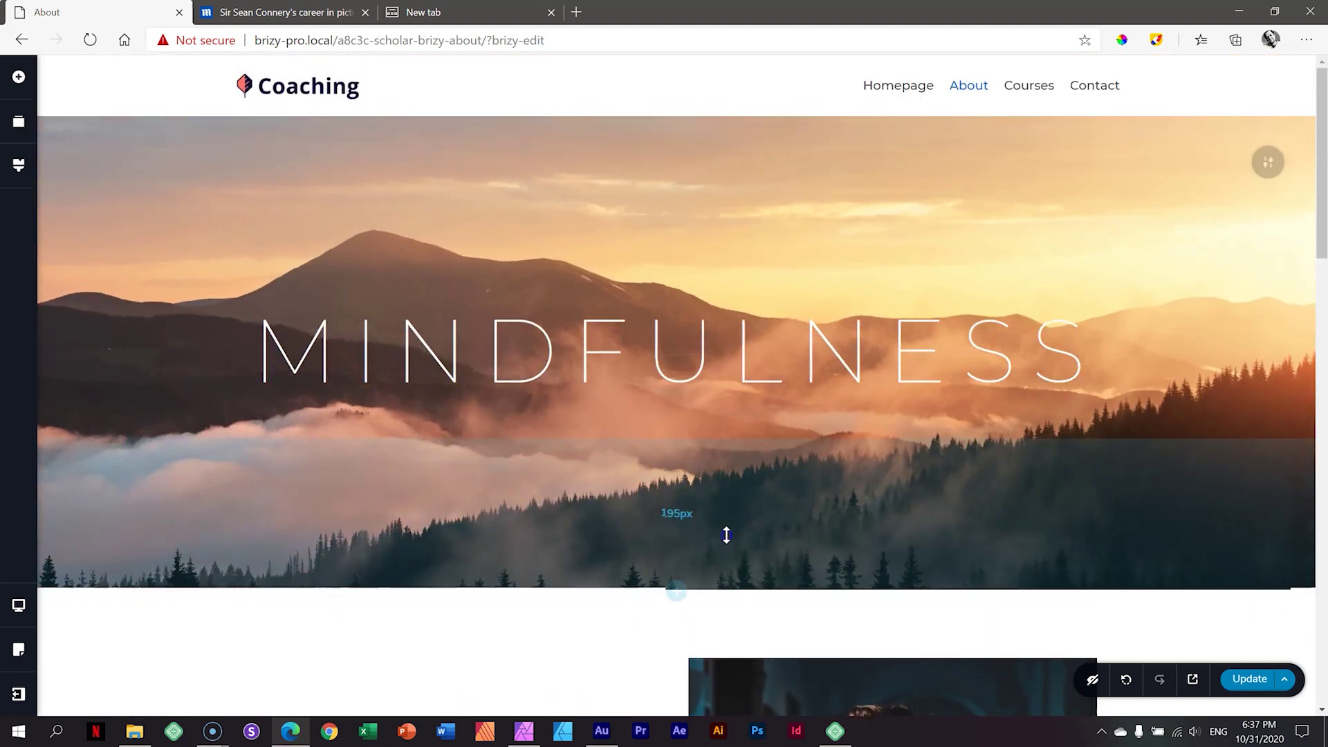
pyautogui.moveTo(702, 183); pyautogui.dragTo(700, 213)
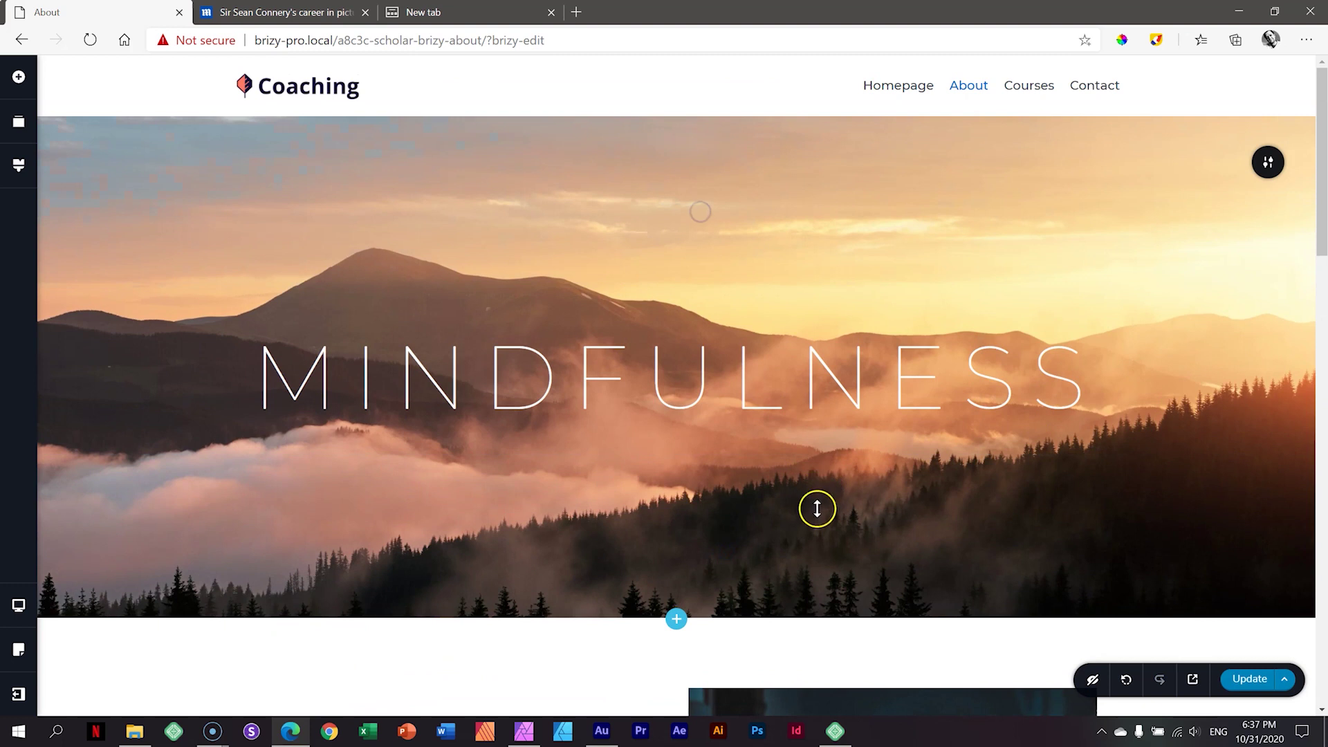
pyautogui.moveTo(816, 507); pyautogui.dragTo(817, 507)
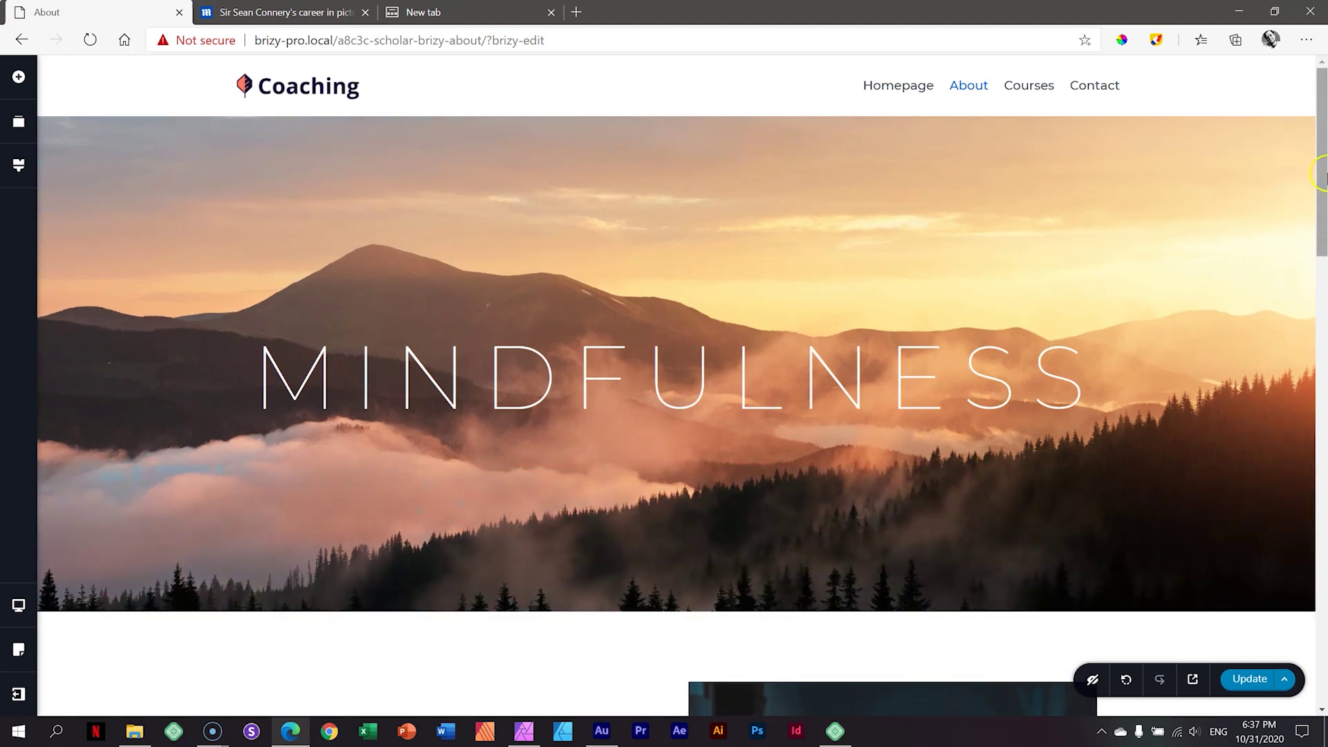
# Step: After testing coral, give the hero photo a #1B4D61 dark-blue overlay at about 3% opacity
pyautogui.moveTo(1275, 164)
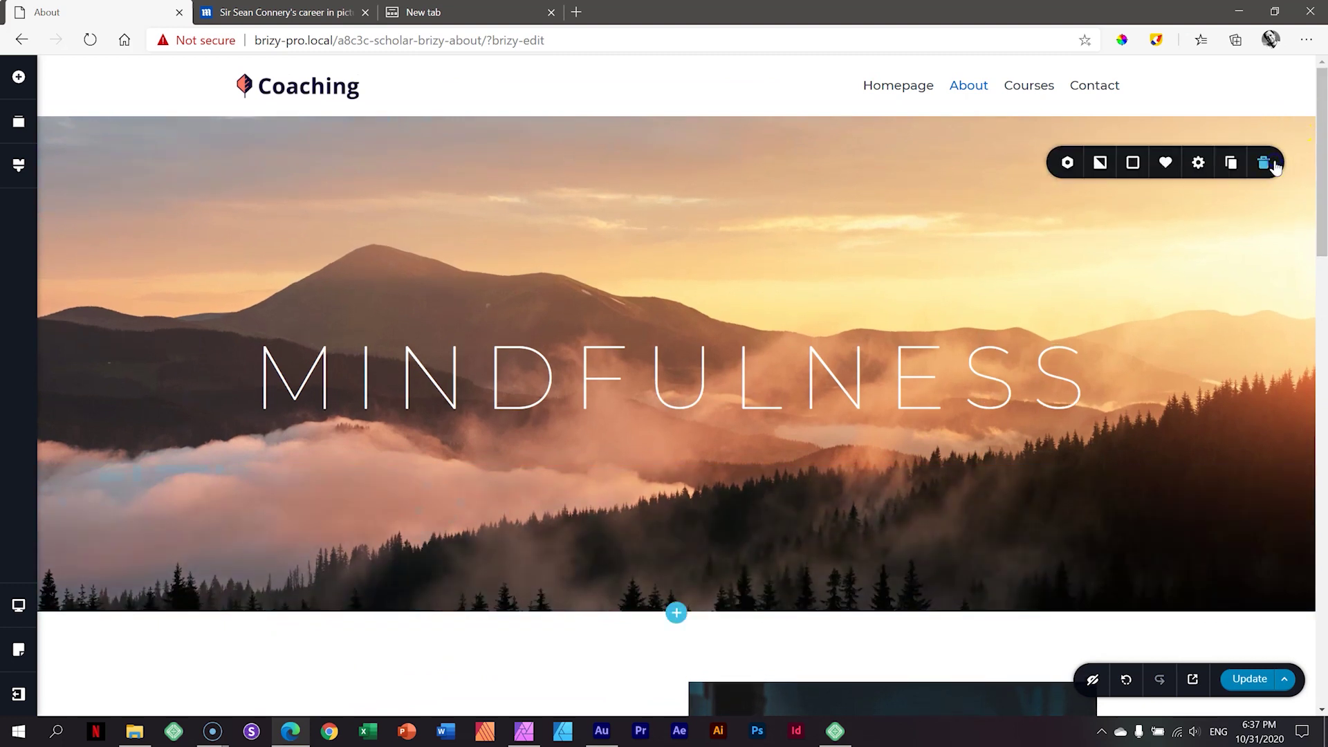
pyautogui.click(1133, 164)
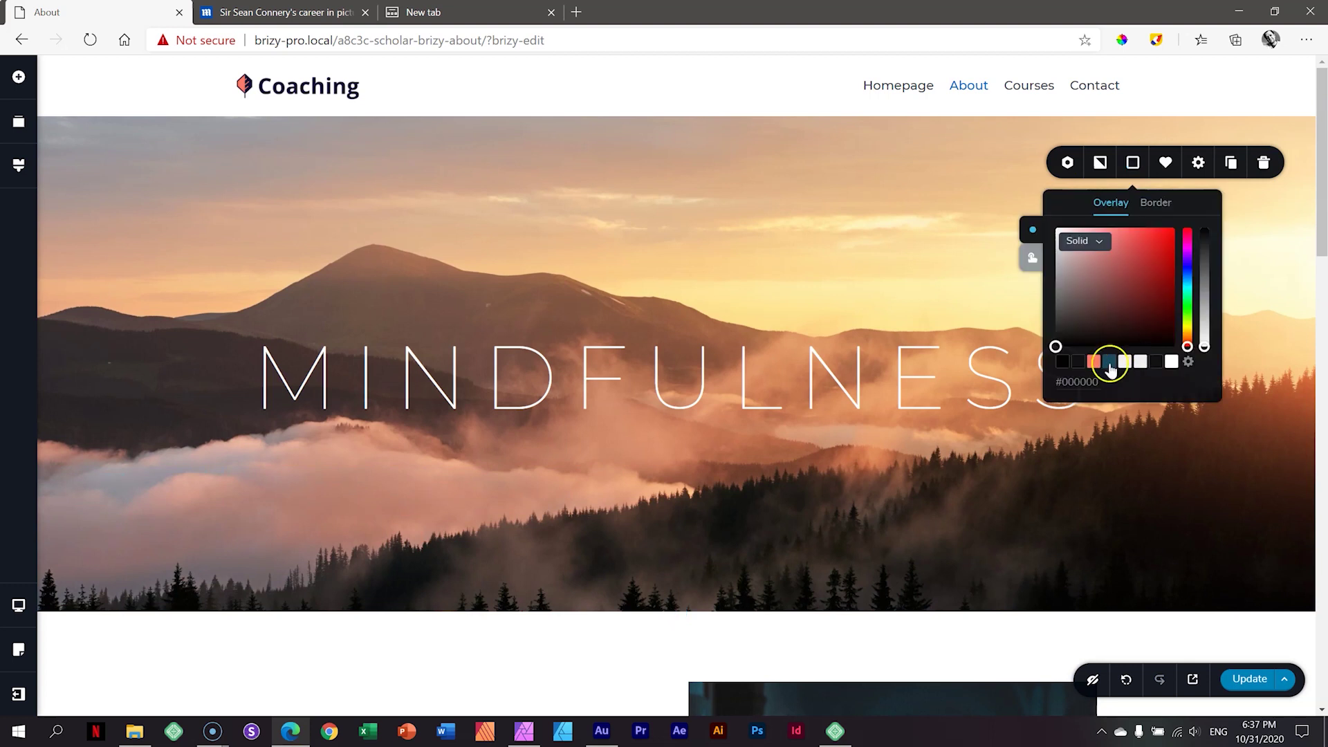
pyautogui.click(1093, 361)
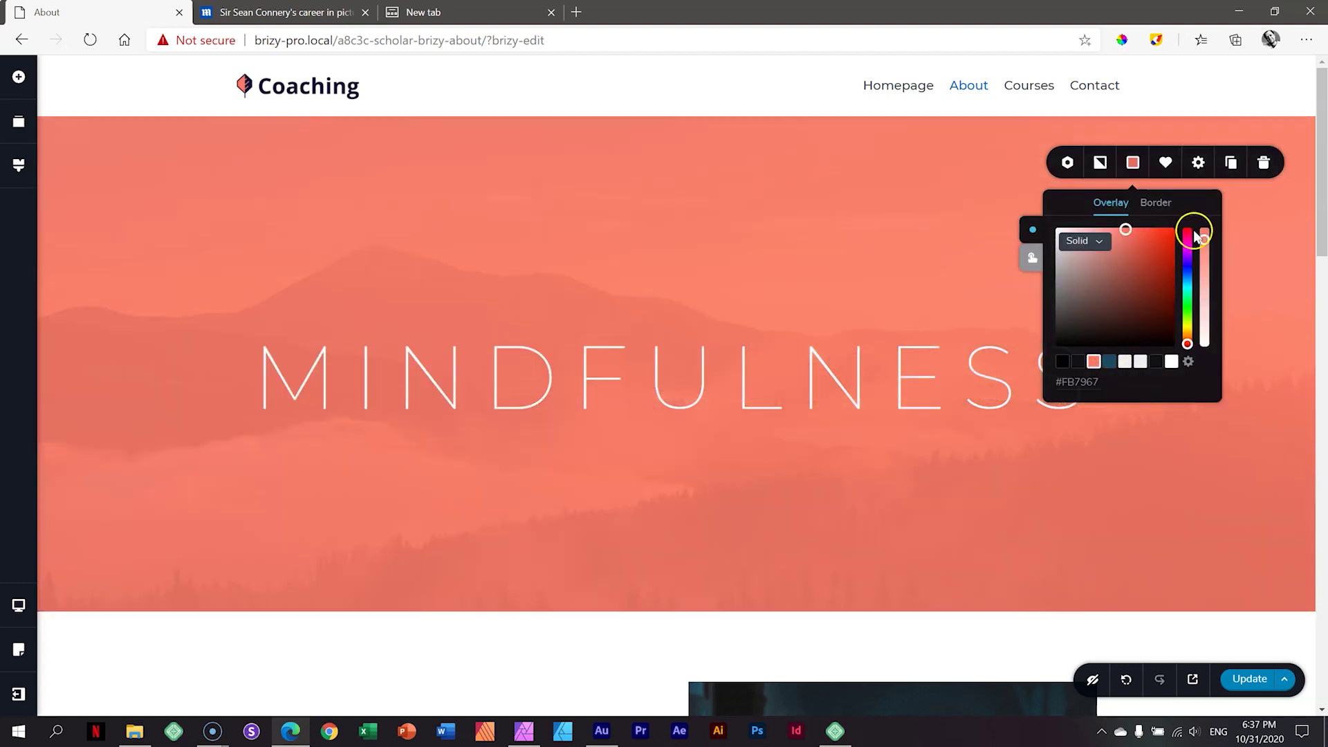
pyautogui.moveTo(1204, 232); pyautogui.dragTo(1204, 346)
pyautogui.moveTo(1200, 325); pyautogui.dragTo(1204, 286)
pyautogui.click(1109, 361)
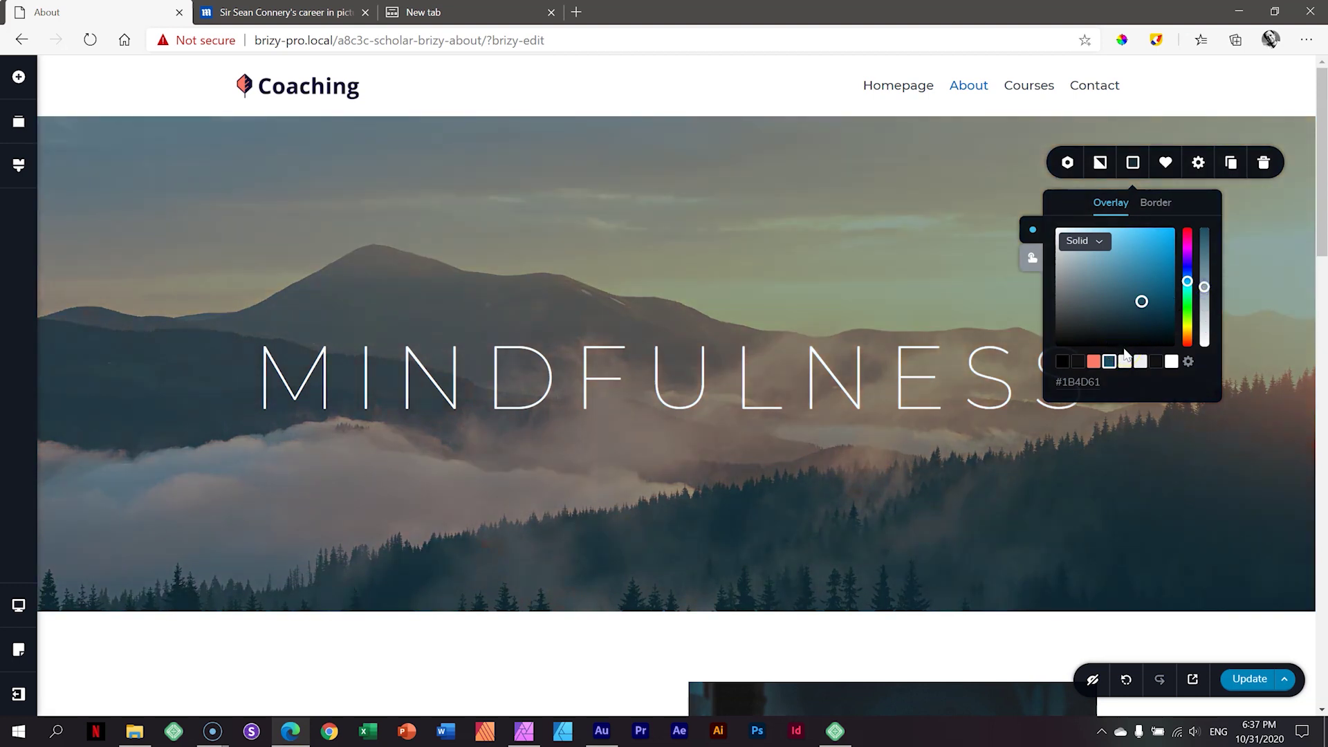
pyautogui.moveTo(1204, 286); pyautogui.dragTo(1210, 374)
pyautogui.click(1265, 320)
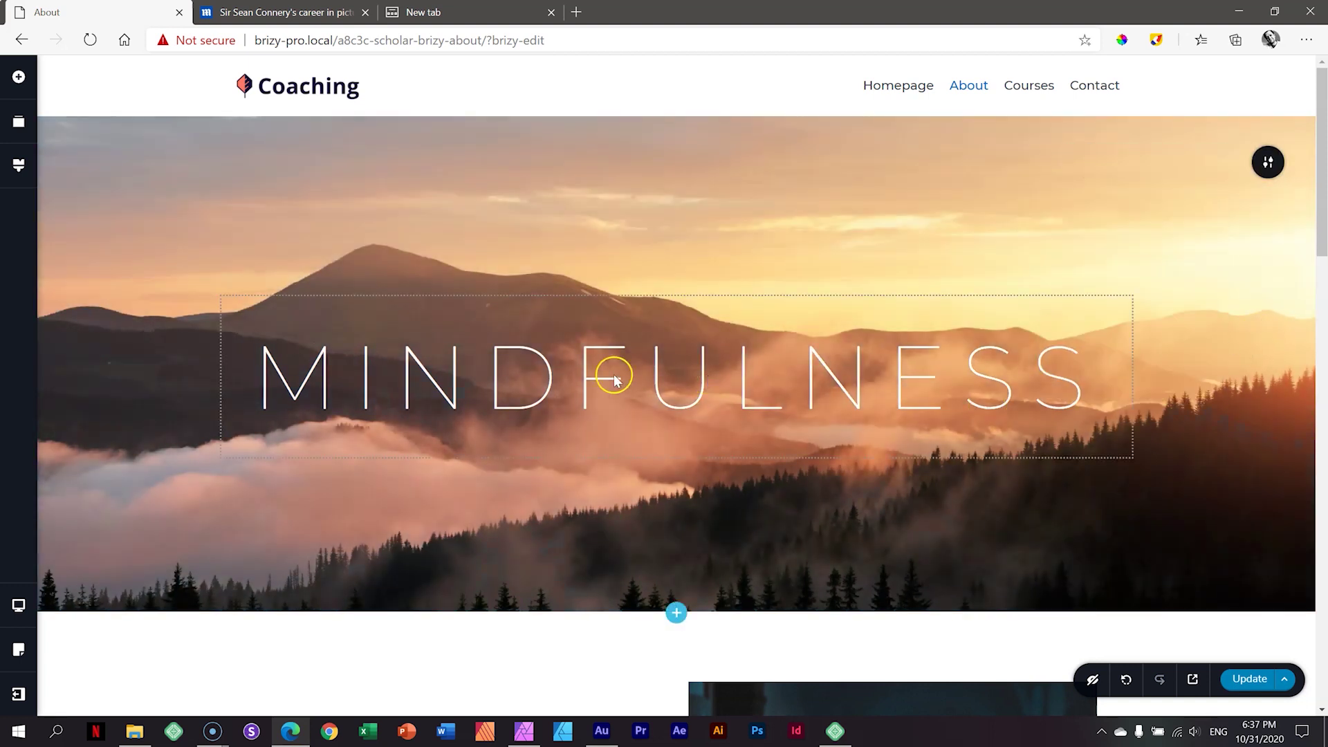
# Step: Show the MINDFULNESS heading's text shadow options, currently None in #000000
pyautogui.click(655, 377)
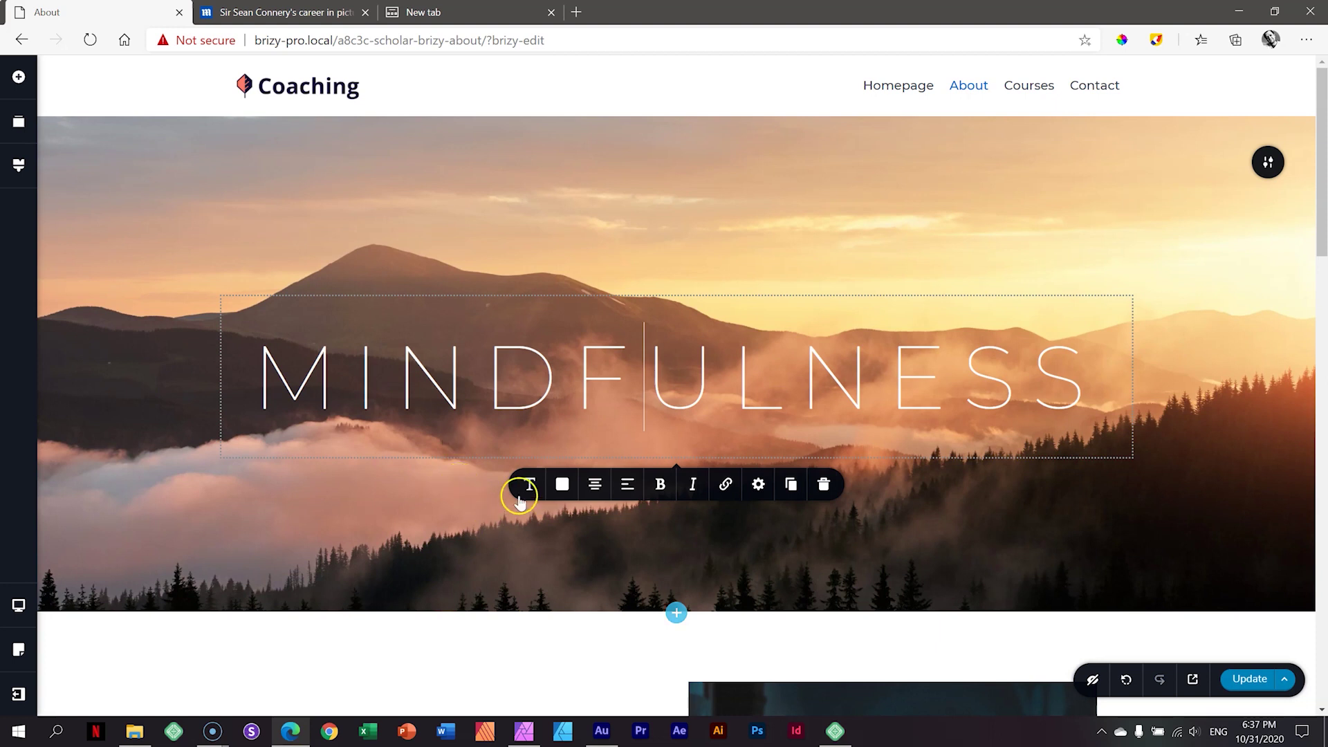
pyautogui.click(558, 487)
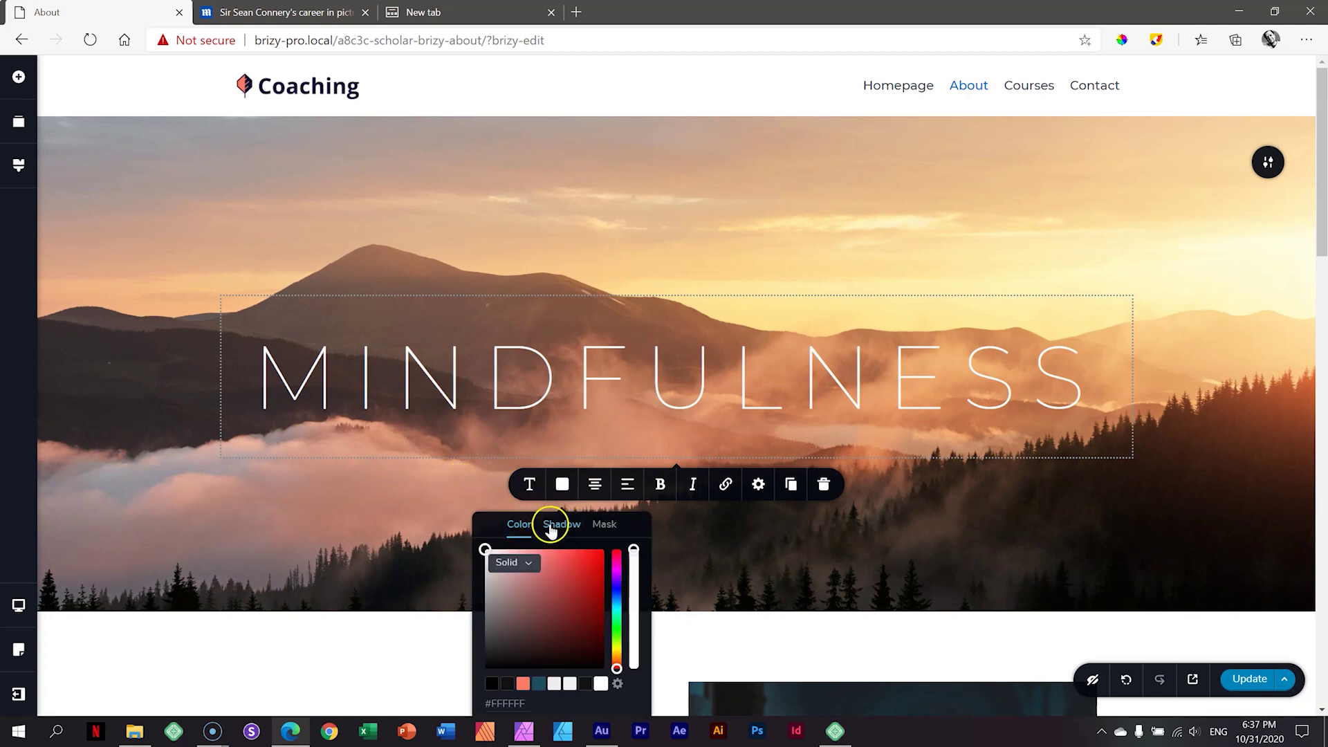
pyautogui.scroll(-2, 1049, 432)
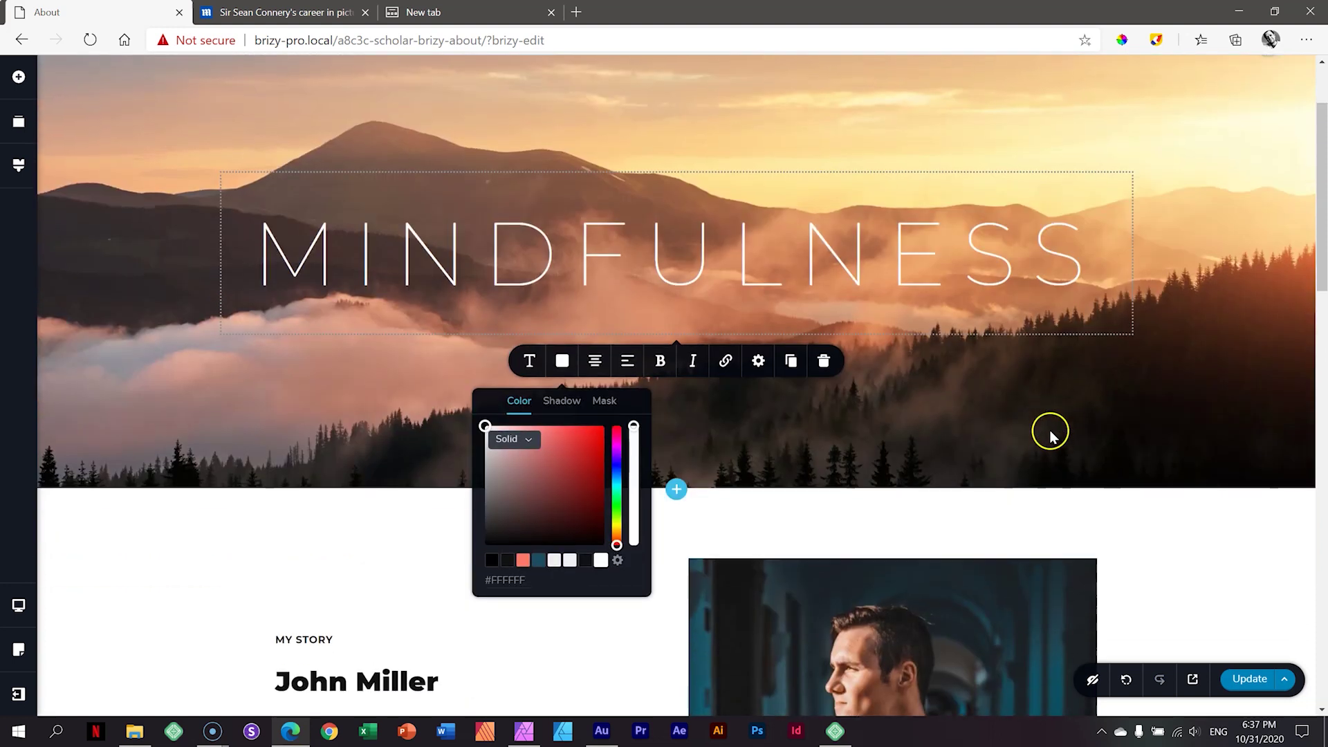
pyautogui.click(561, 395)
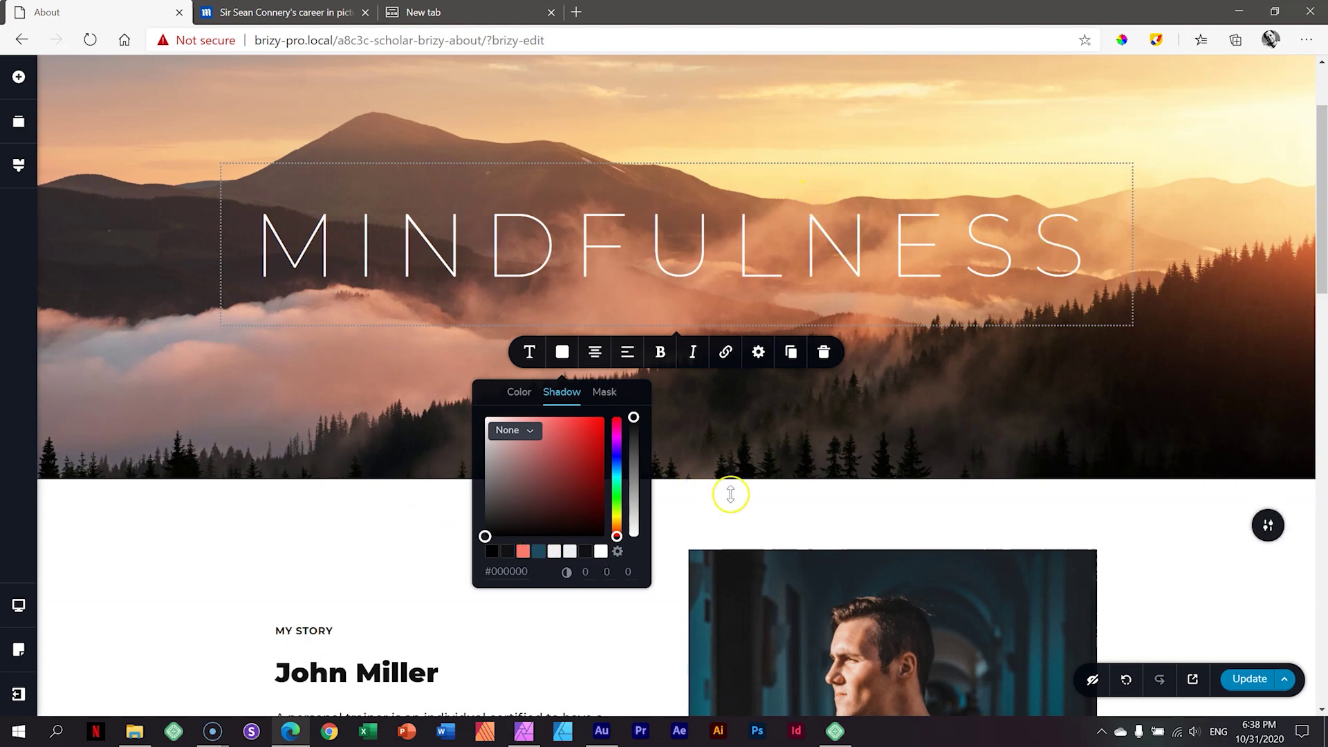
pyautogui.moveTo(735, 479)
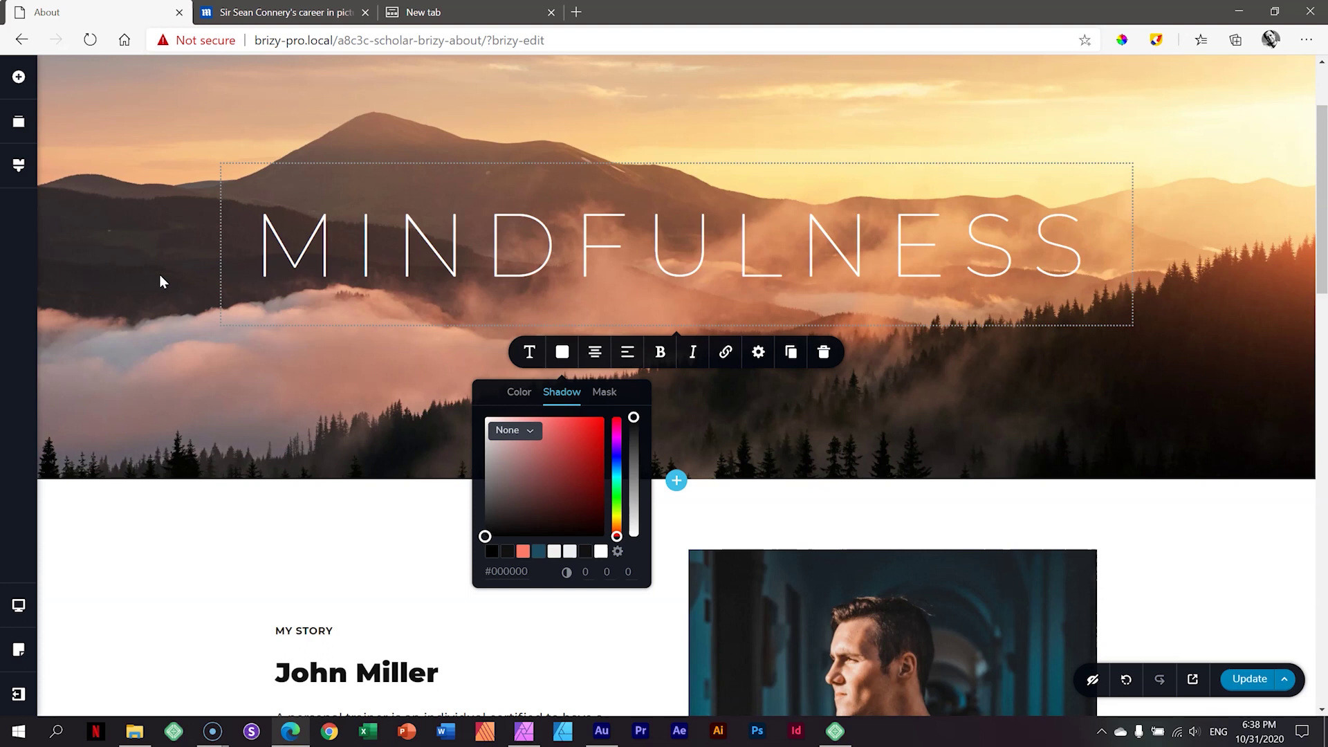
# Step: Sample dark brown 0E0906 from the hero treeline with ColorPick Eyedropper, then reselect the heading's colour settings
pyautogui.click(1117, 43)
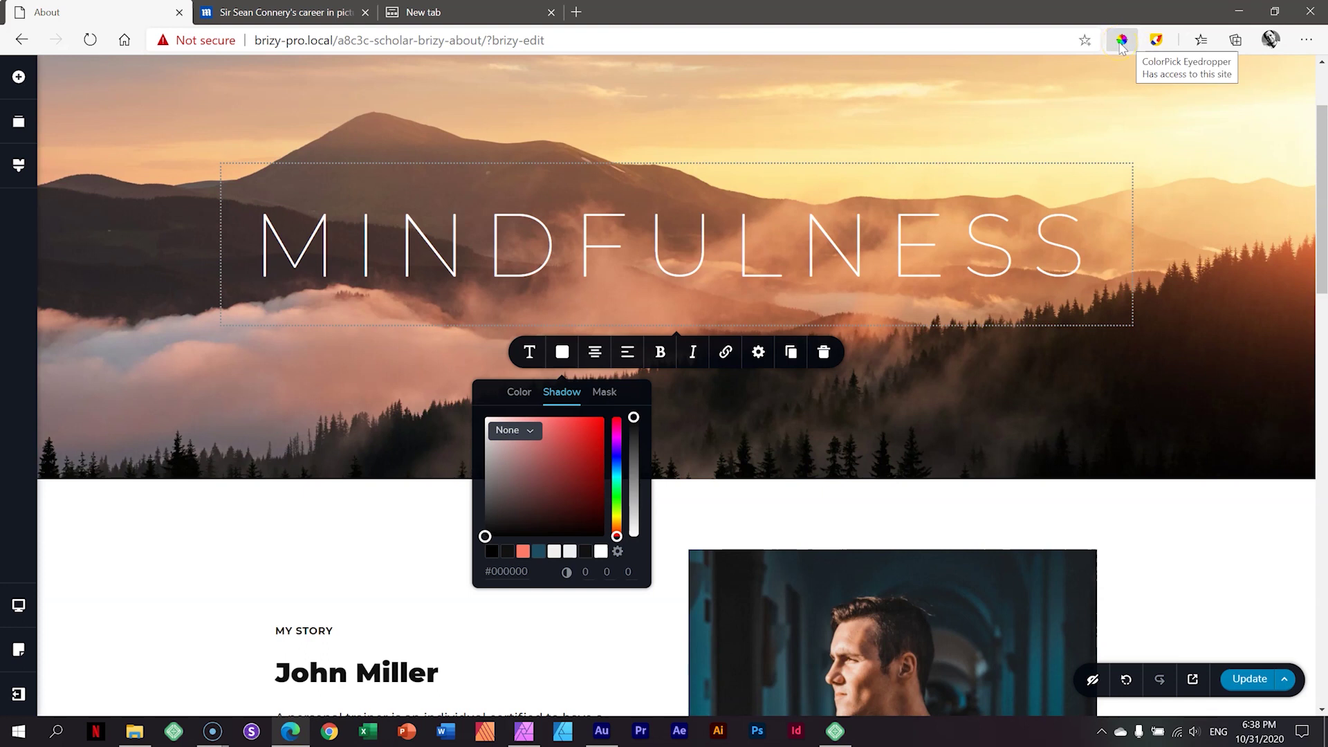
pyautogui.click(1121, 42)
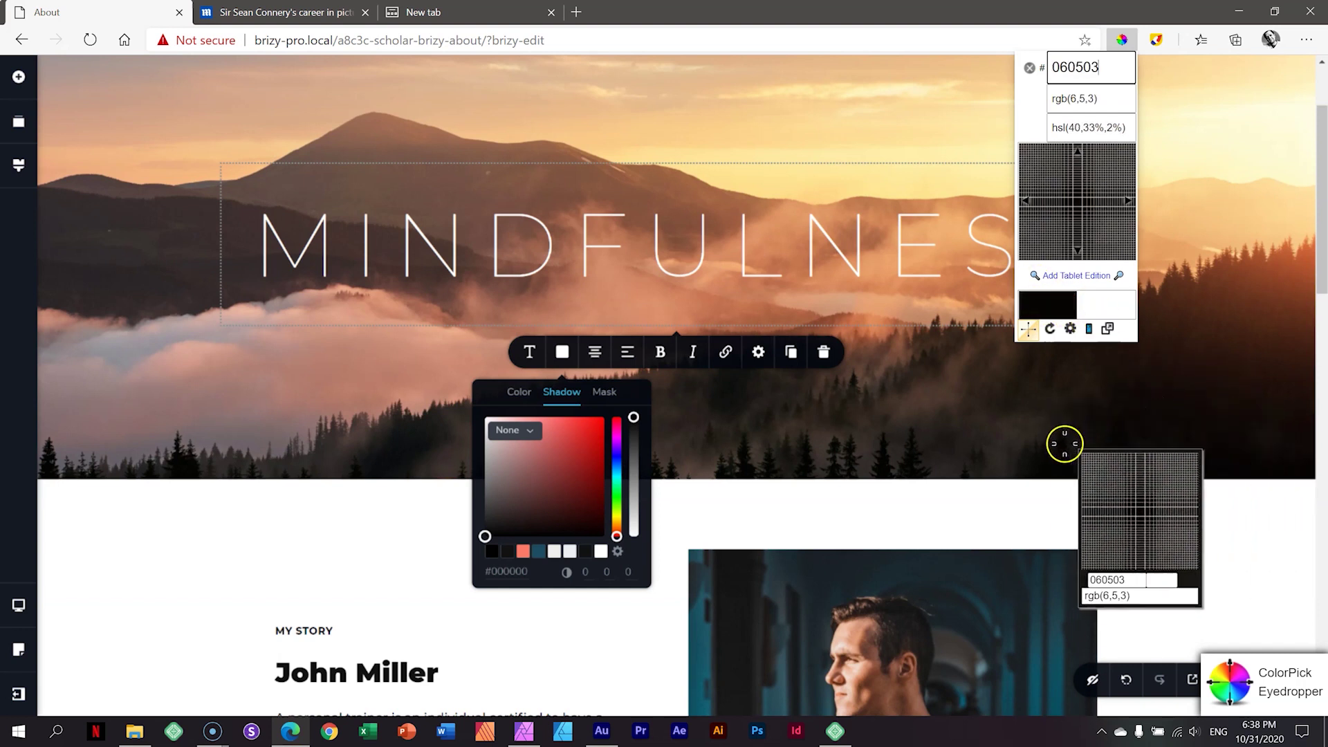
pyautogui.click(1159, 406)
pyautogui.hotkey('ctrl', 'c')
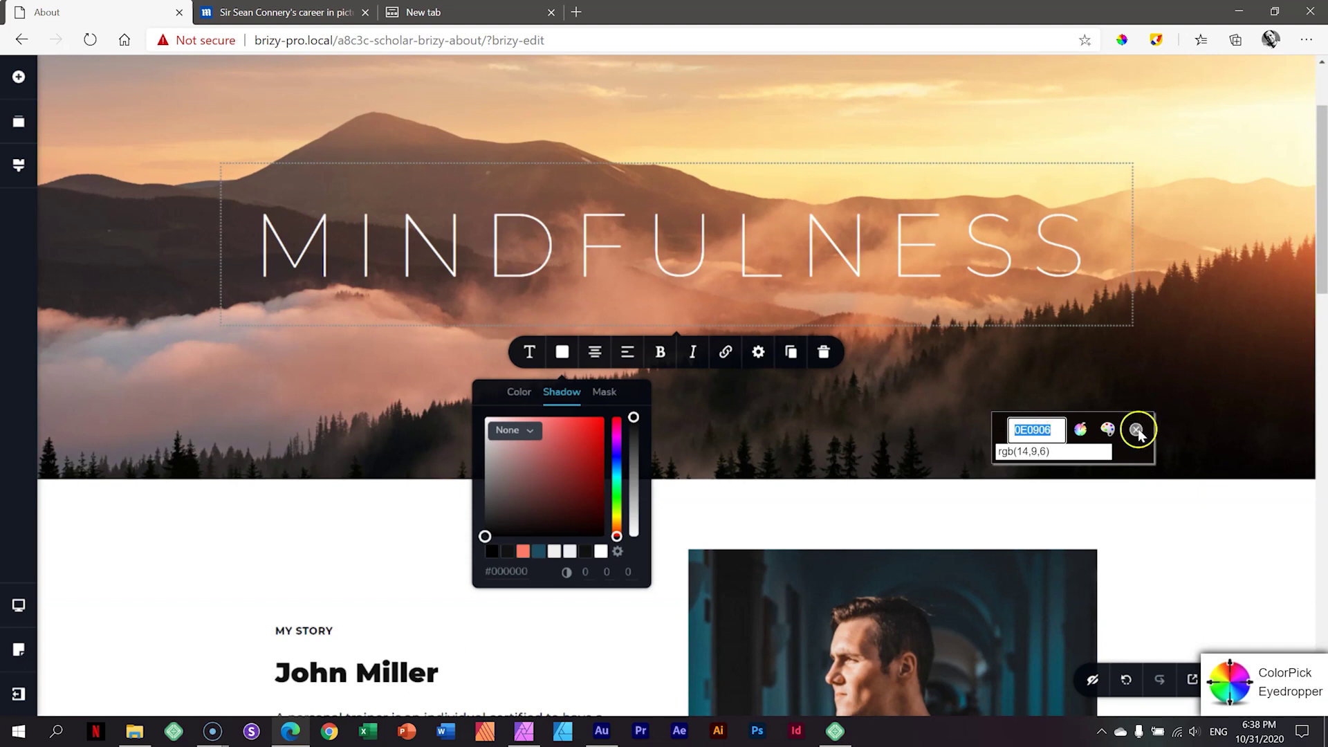
pyautogui.click(1135, 430)
pyautogui.click(703, 250)
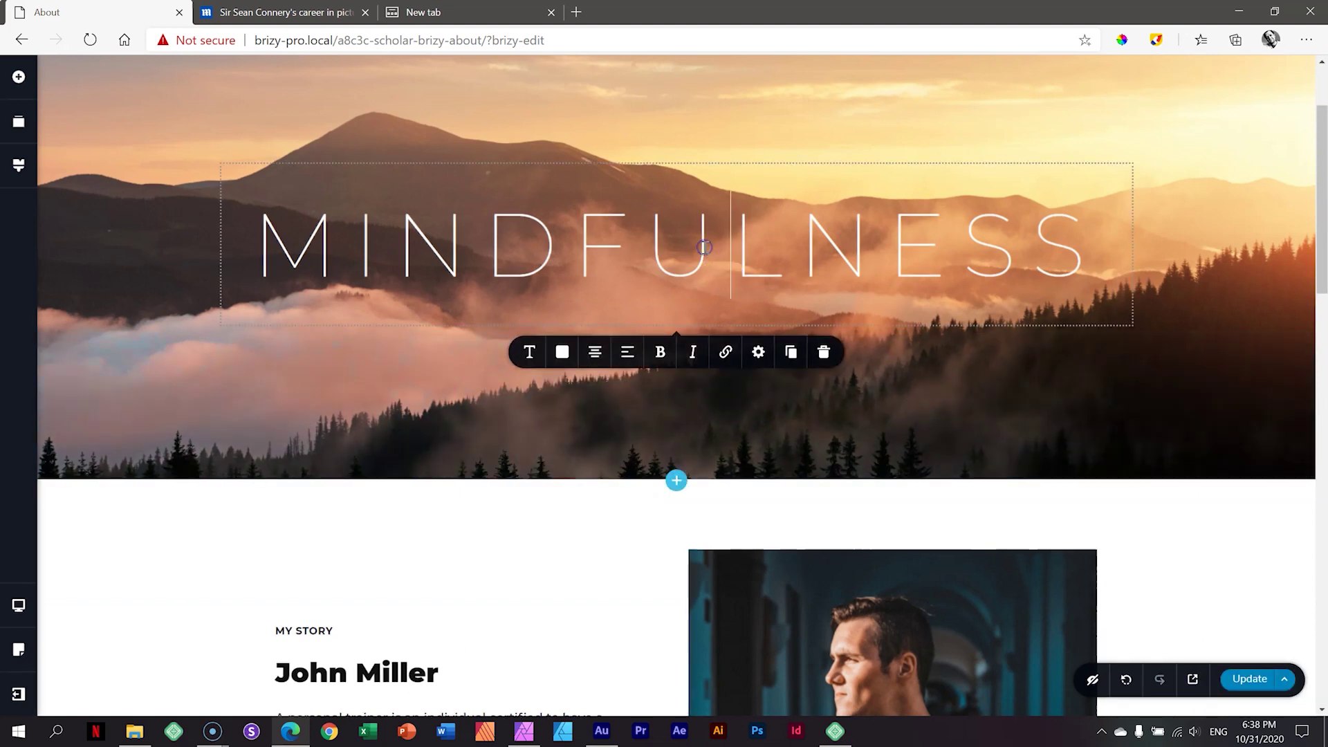
pyautogui.click(561, 352)
# Step: Set the heading's text shadow colour to hex 0E0906
pyautogui.click(550, 396)
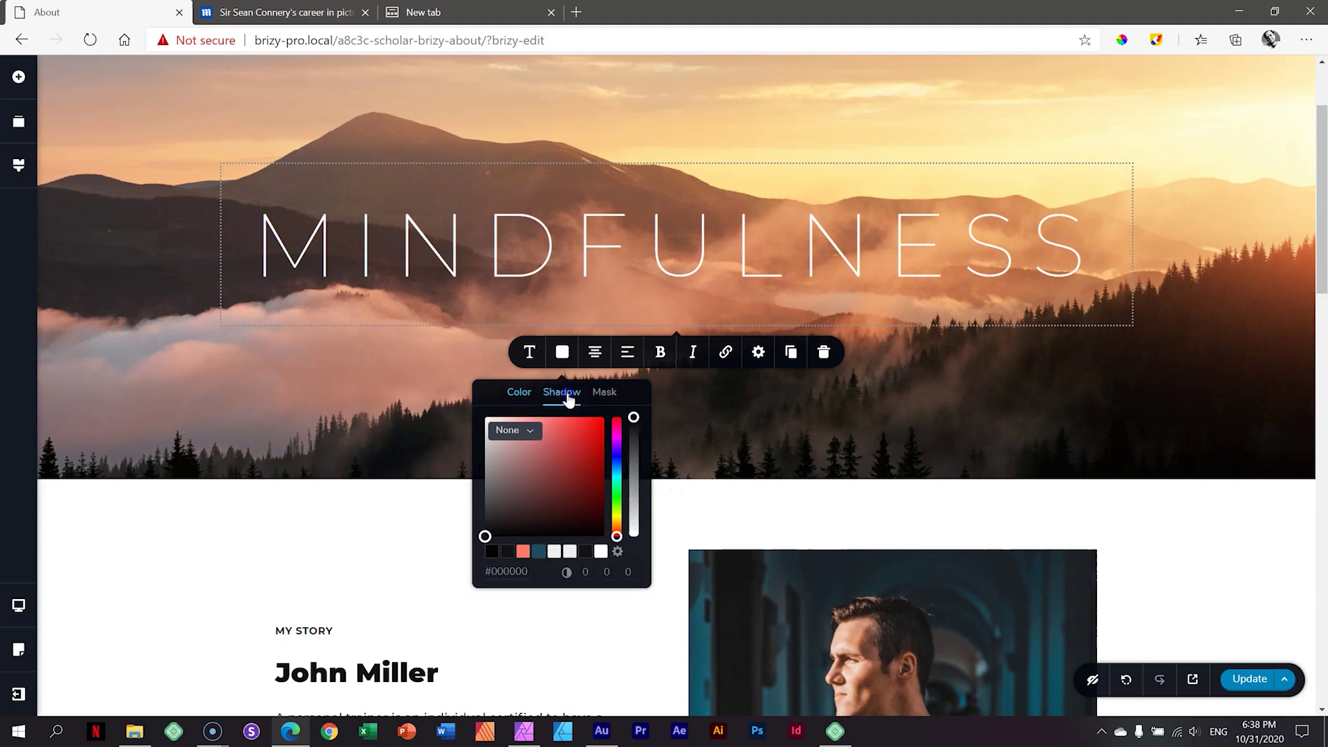
pyautogui.doubleClick(522, 571)
pyautogui.hotkey('ctrl', 'v')
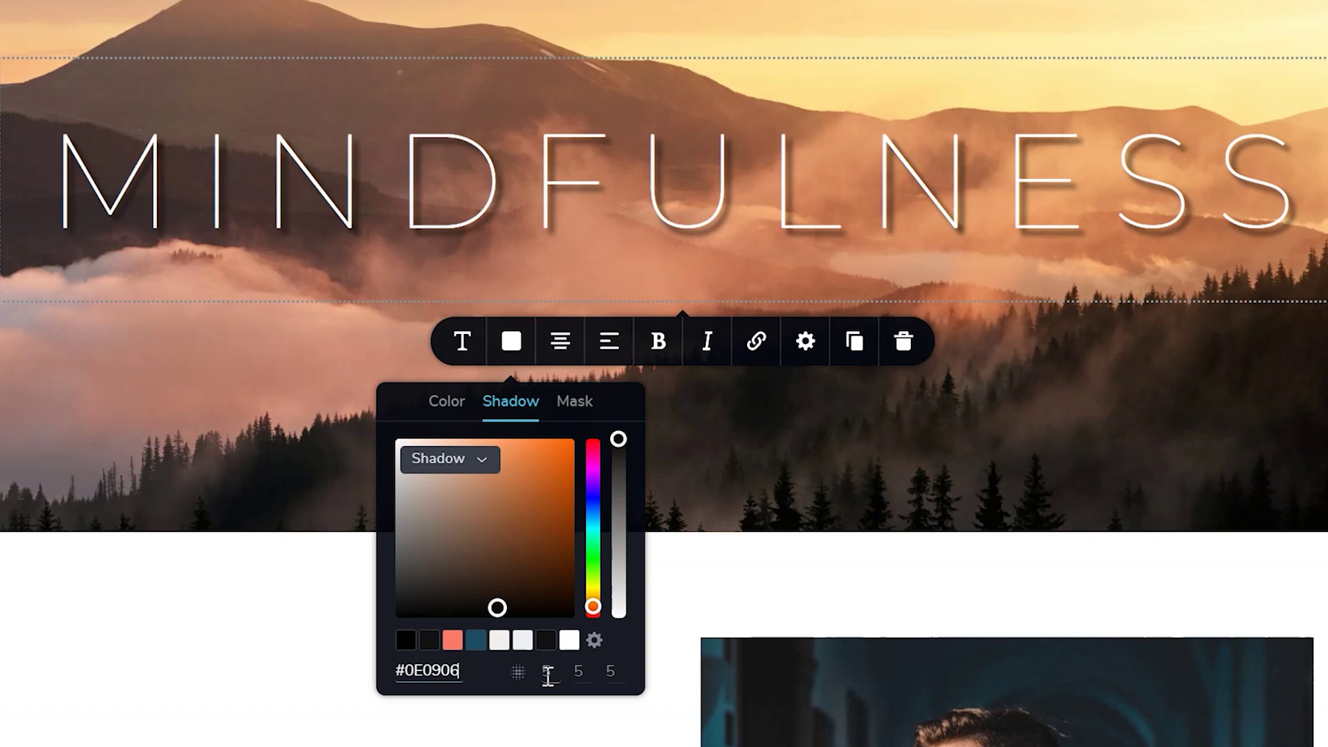
# Step: Set the shadow values to 15, 0 and 0
pyautogui.click(583, 674)
pyautogui.click(625, 236)
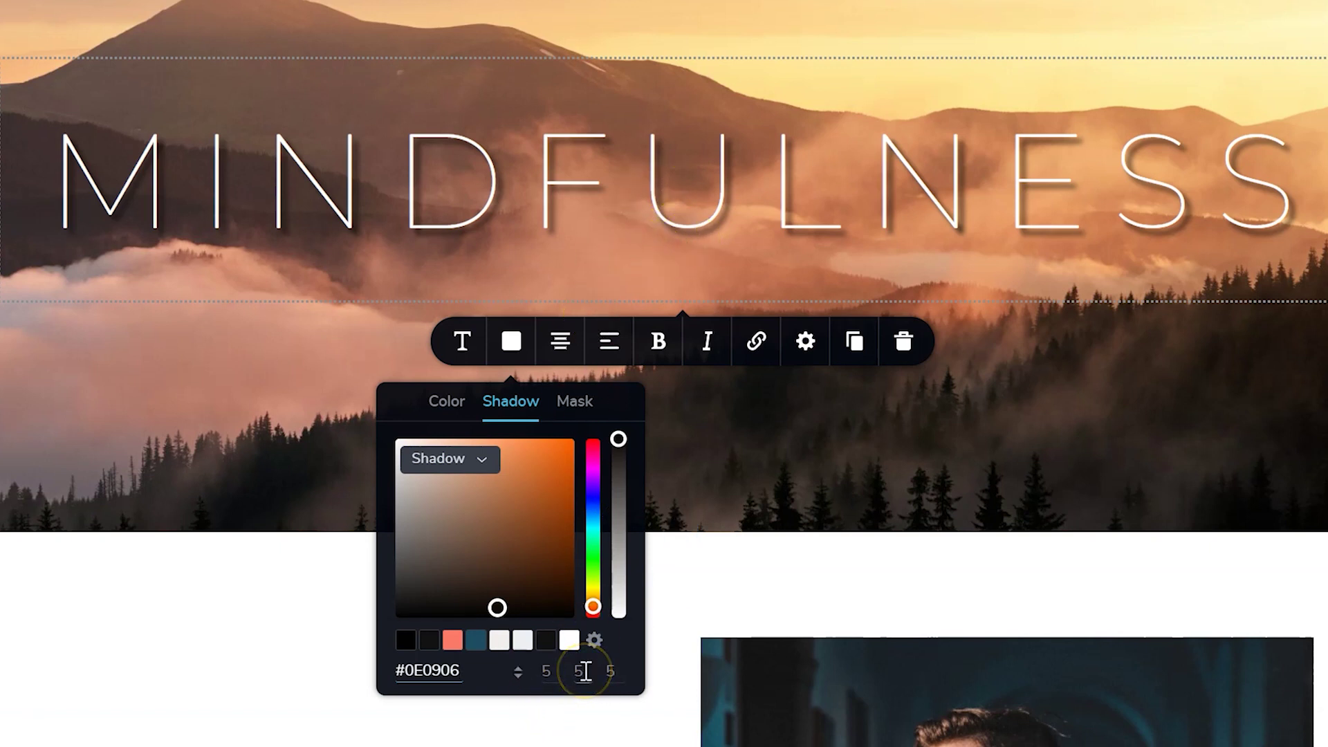
pyautogui.click(527, 683)
pyautogui.click(585, 672)
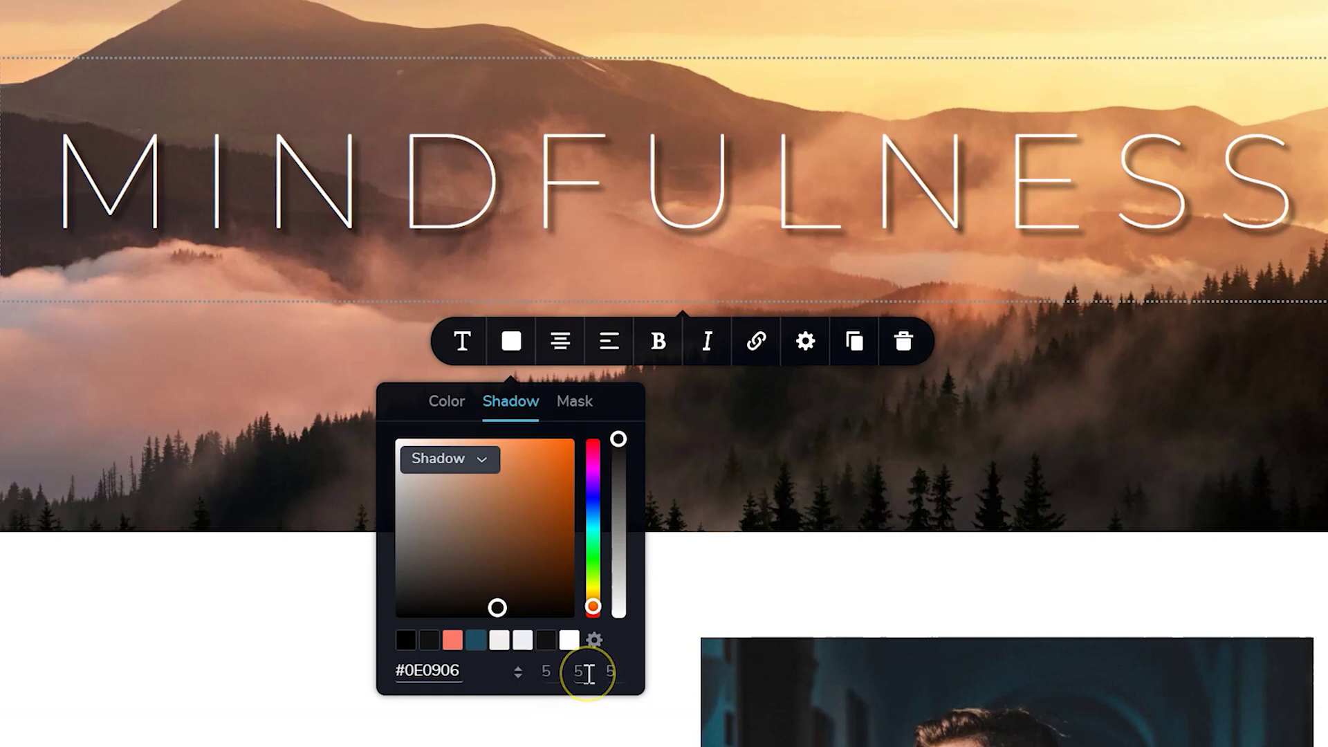
pyautogui.click(536, 670)
pyautogui.doubleClick(578, 670)
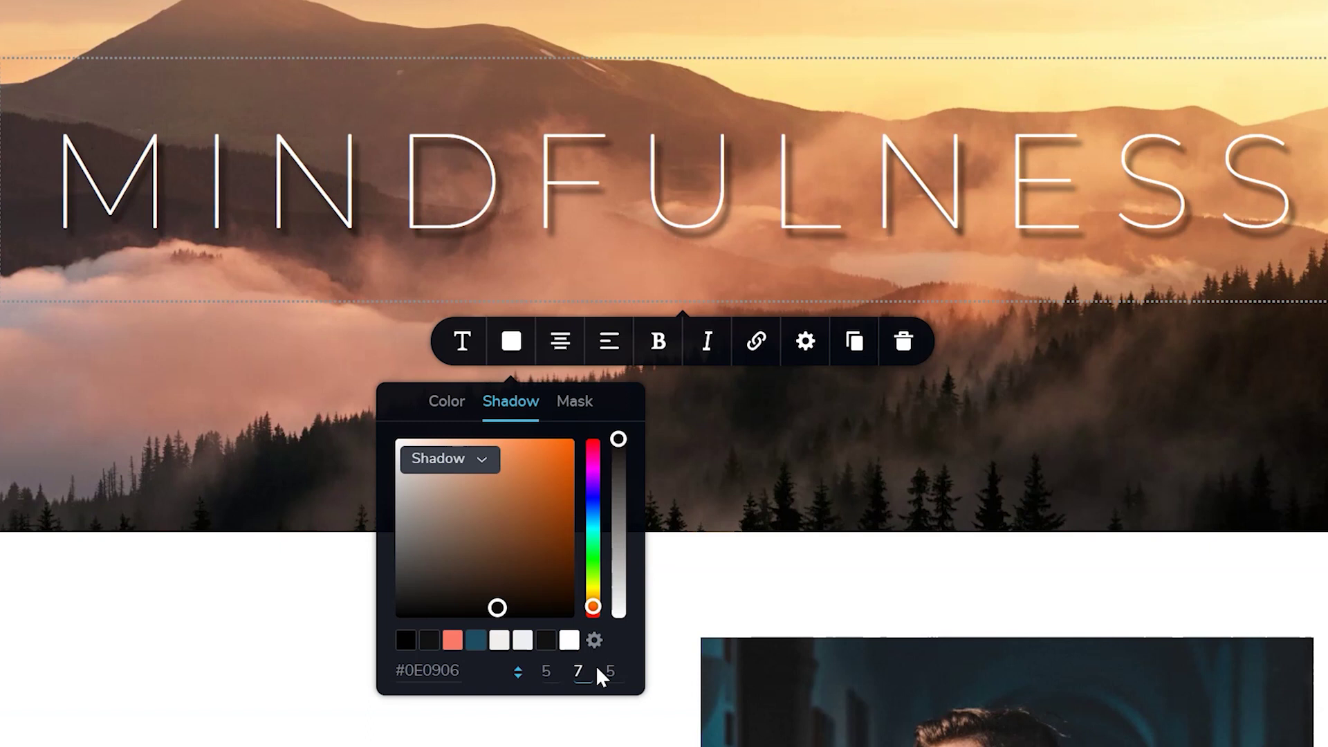
pyautogui.click(586, 672)
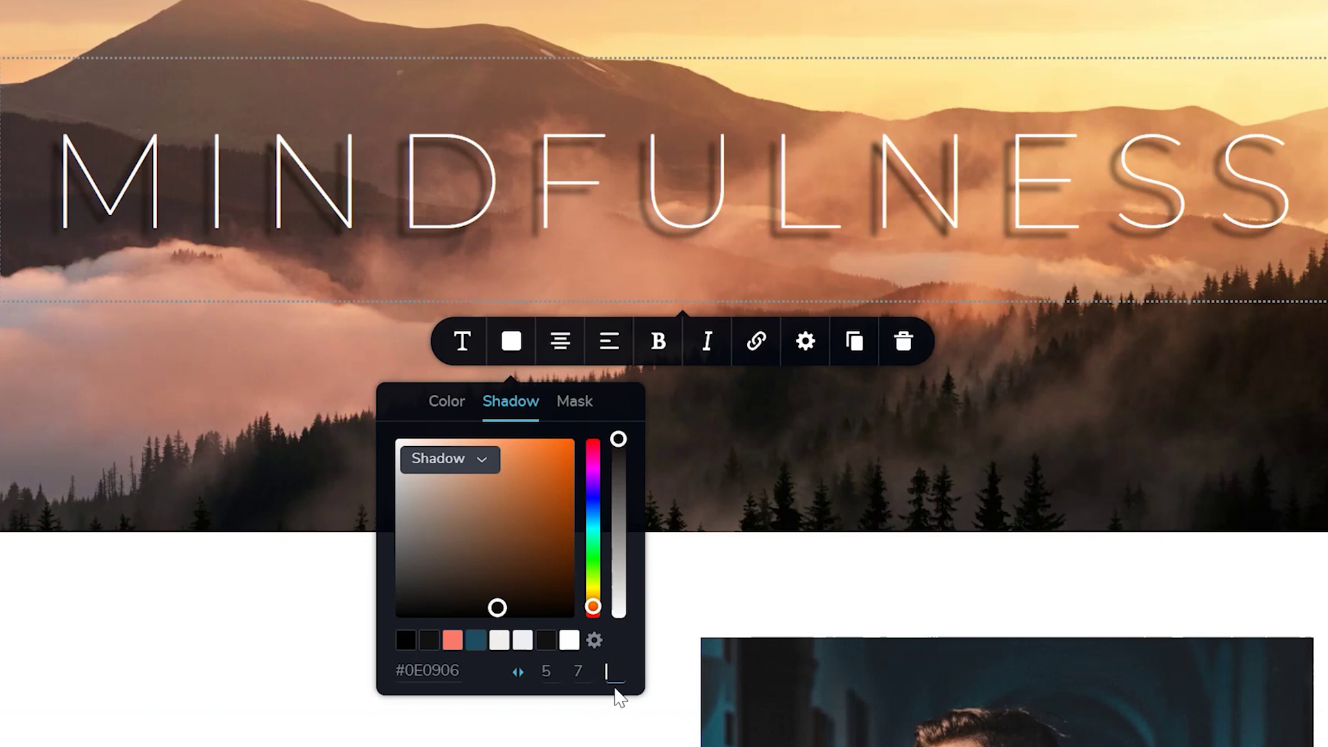
pyautogui.hotkey('shift', 'Tab')
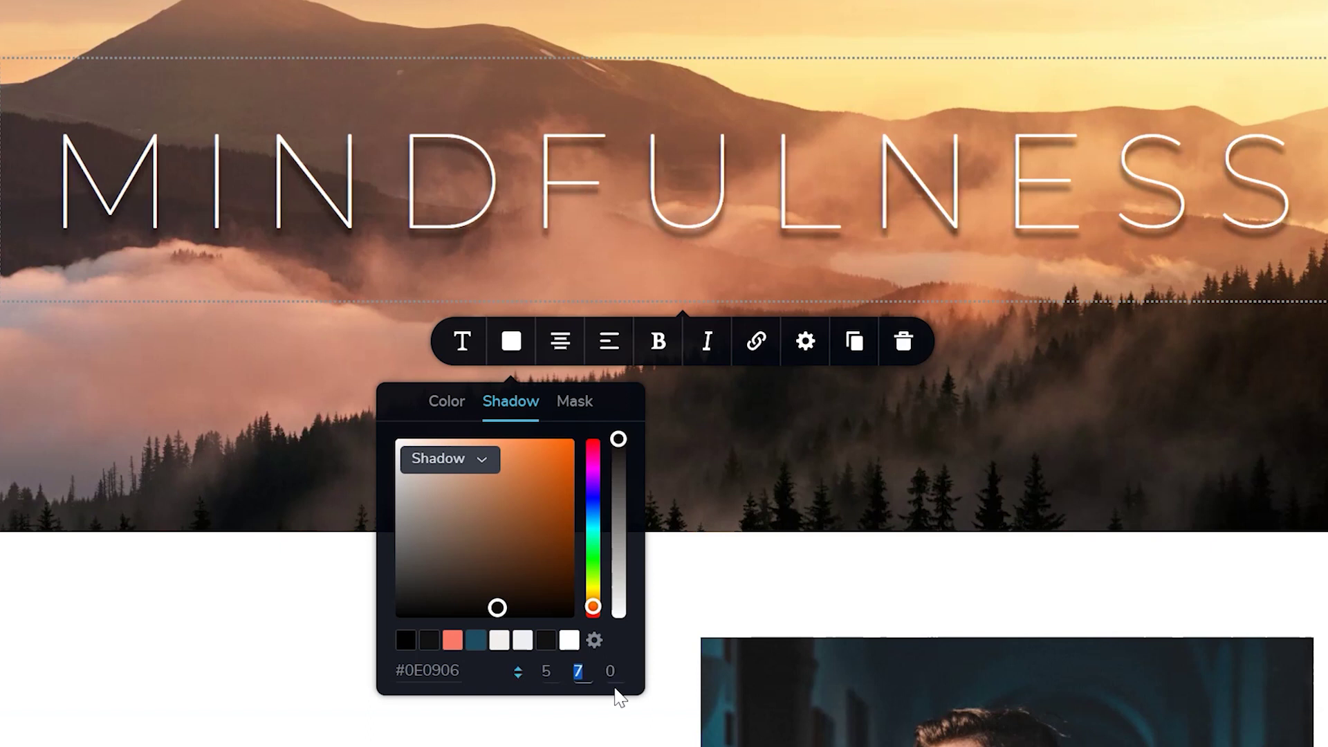
pyautogui.write('0')
pyautogui.hotkey('shift', 'Tab')
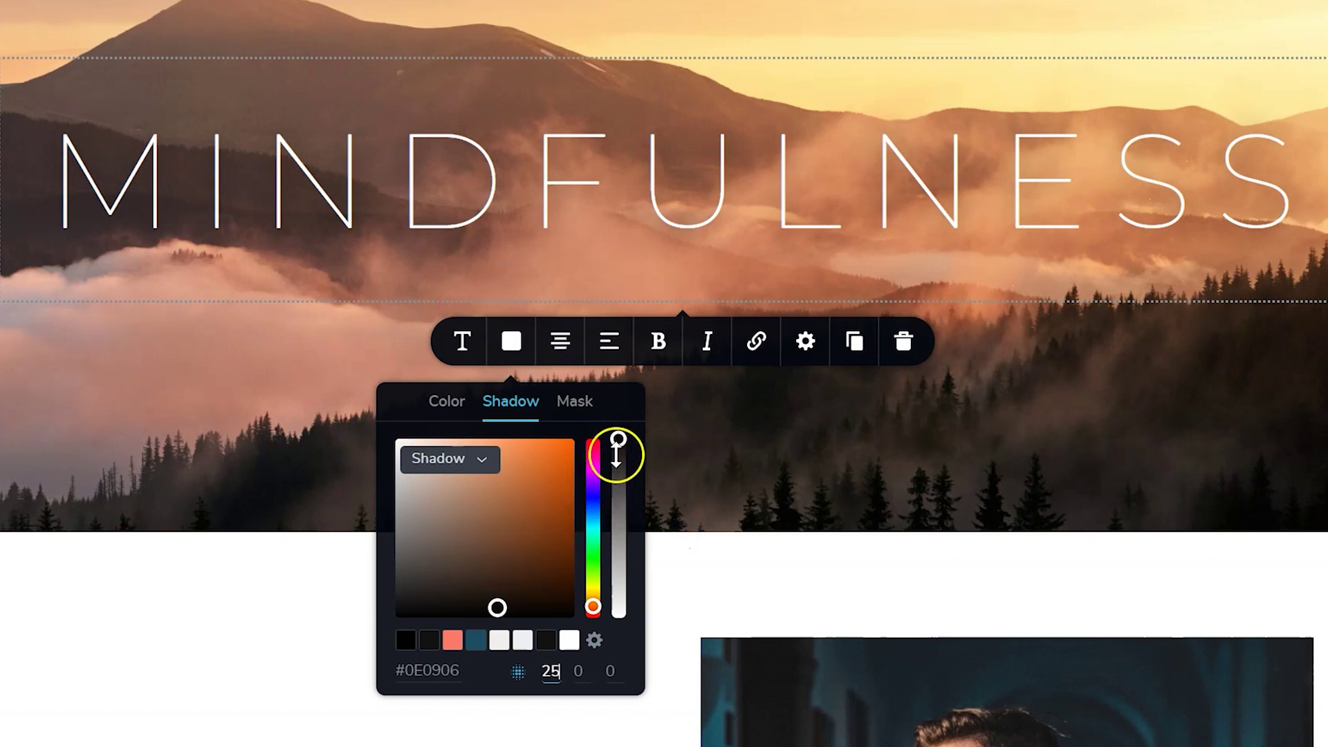
# Step: Test lower shadow opacities, ending with the opacity back at 100%
pyautogui.moveTo(618, 439); pyautogui.dragTo(605, 402)
pyautogui.press('Tab')
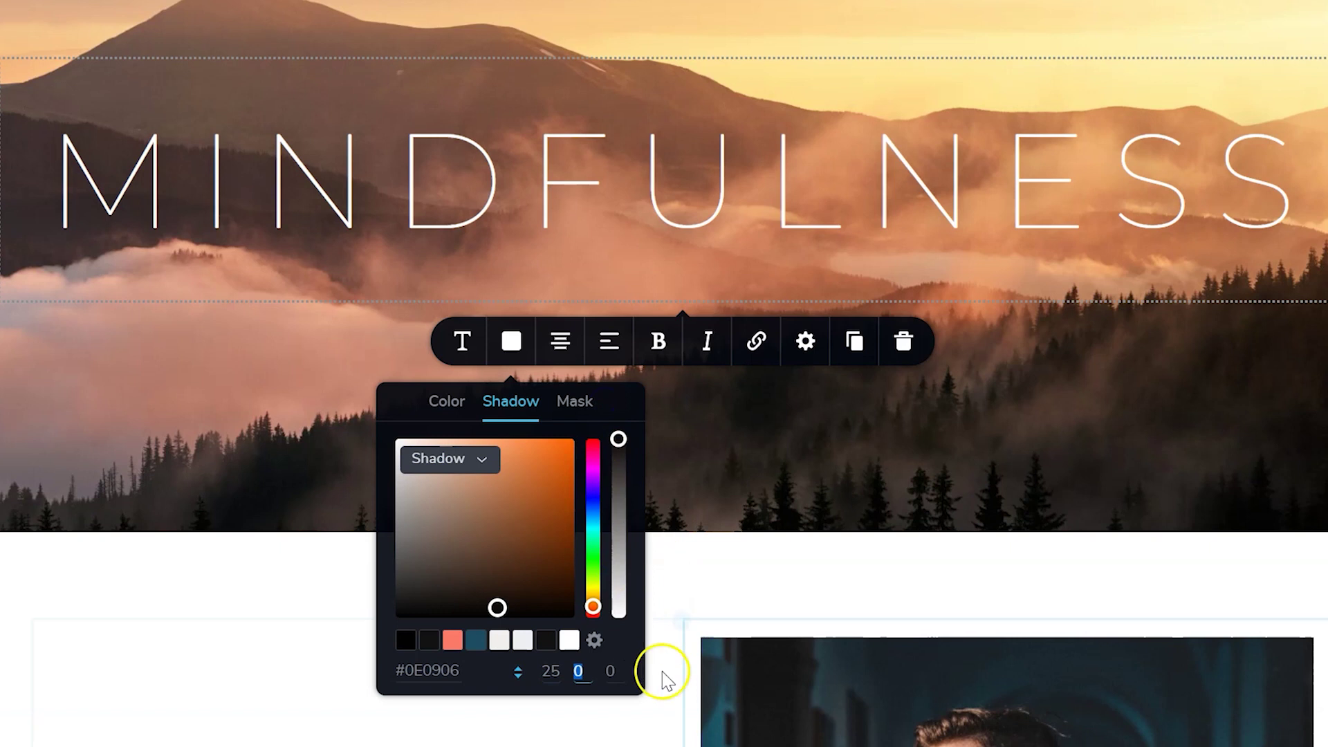
pyautogui.moveTo(618, 439)
pyautogui.mouseDown()
pyautogui.moveTo(624, 567)
pyautogui.moveTo(619, 423)
pyautogui.mouseUp()
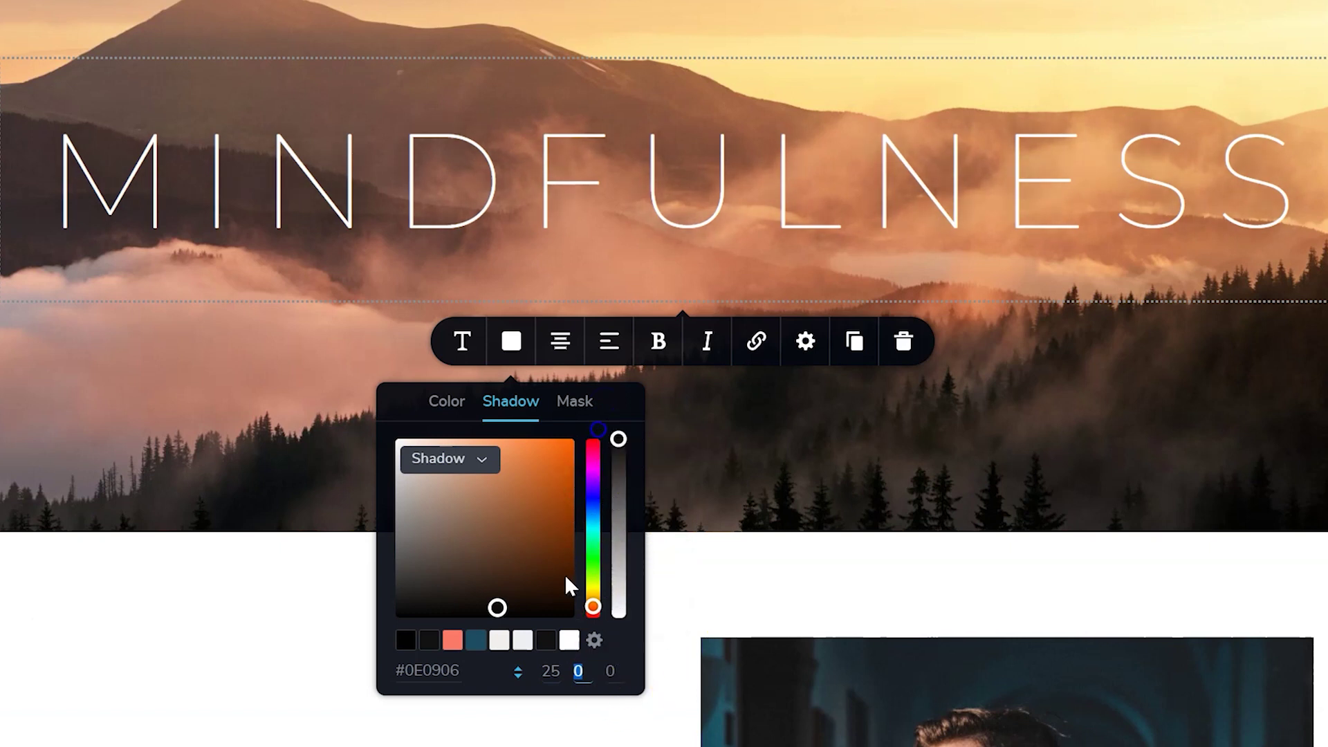
pyautogui.doubleClick(546, 672)
pyautogui.moveTo(608, 460); pyautogui.dragTo(605, 638)
pyautogui.click(618, 444)
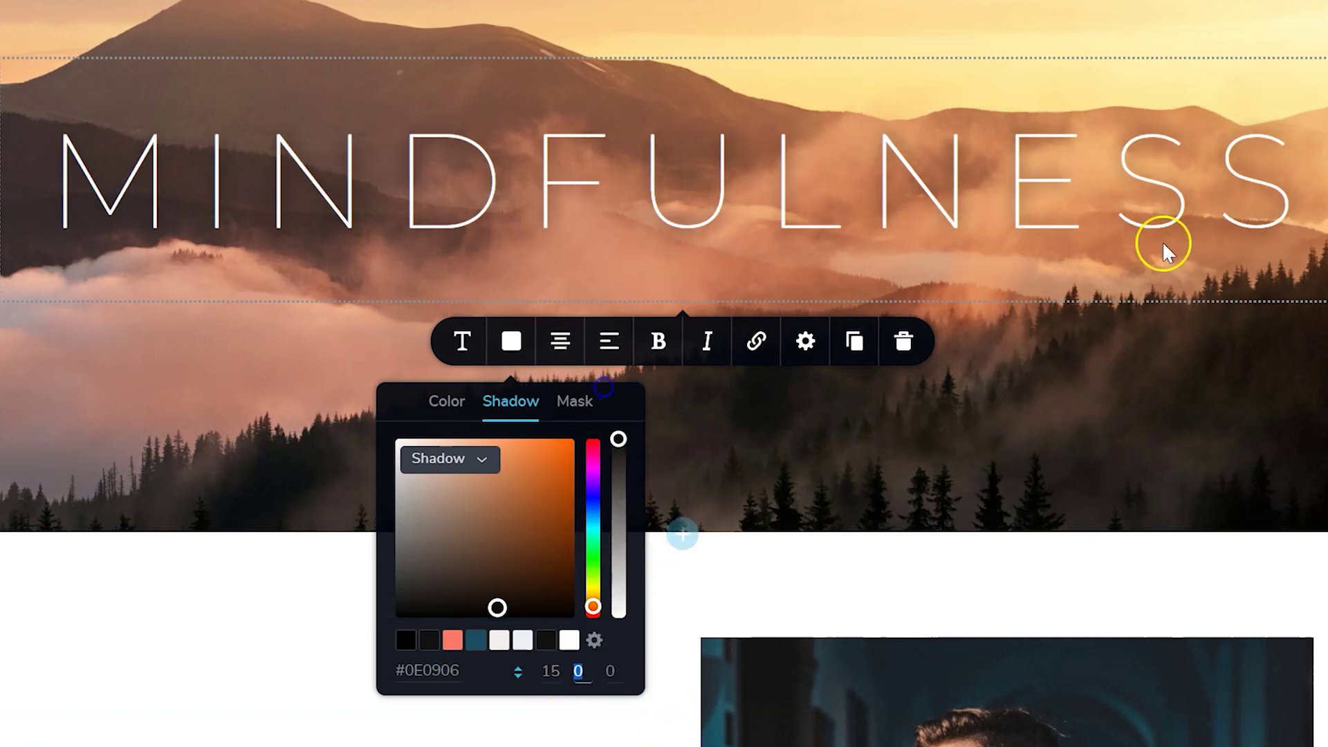
pyautogui.moveTo(615, 471); pyautogui.dragTo(643, 437)
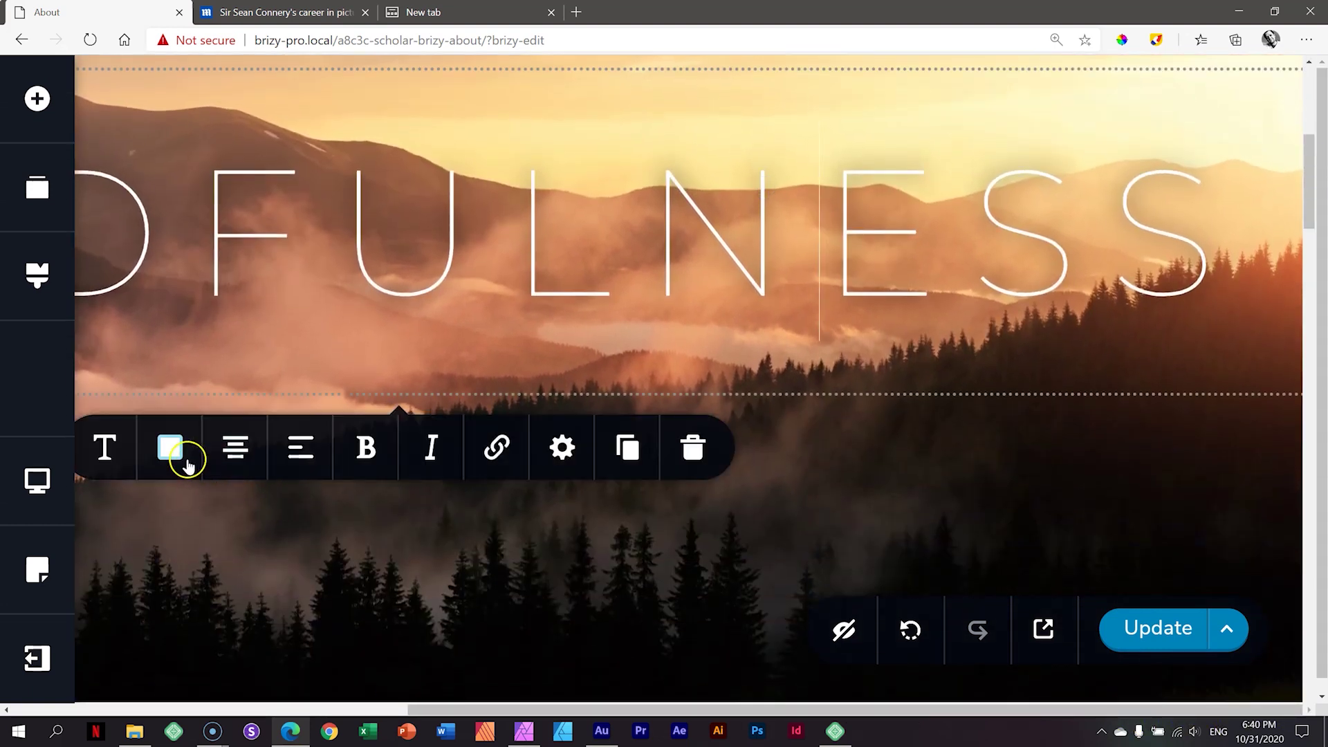
# Step: Reopen the heading's shadow settings and raise the shadow opacity to full
pyautogui.click(187, 462)
pyautogui.click(172, 525)
pyautogui.scroll(-3, 184, 527)
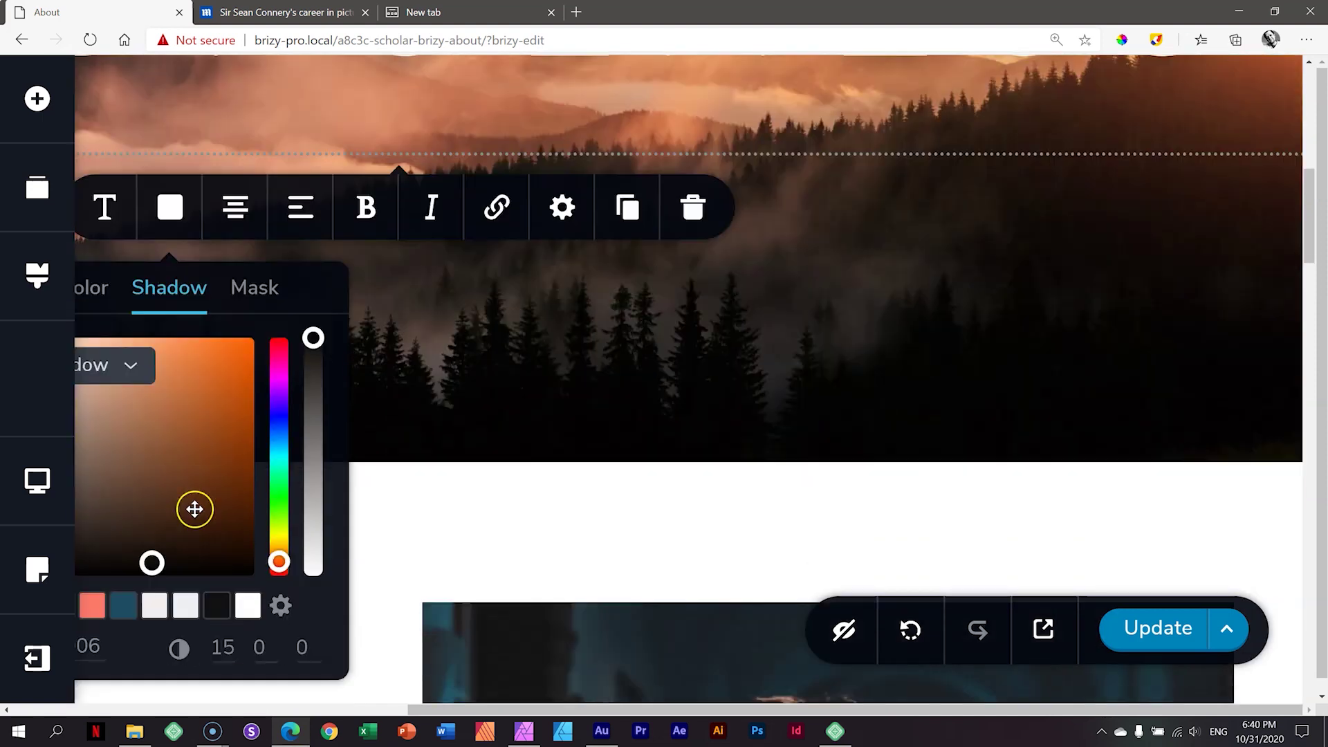
pyautogui.scroll(2, 194, 508)
pyautogui.hotkey('ctrl', '-')
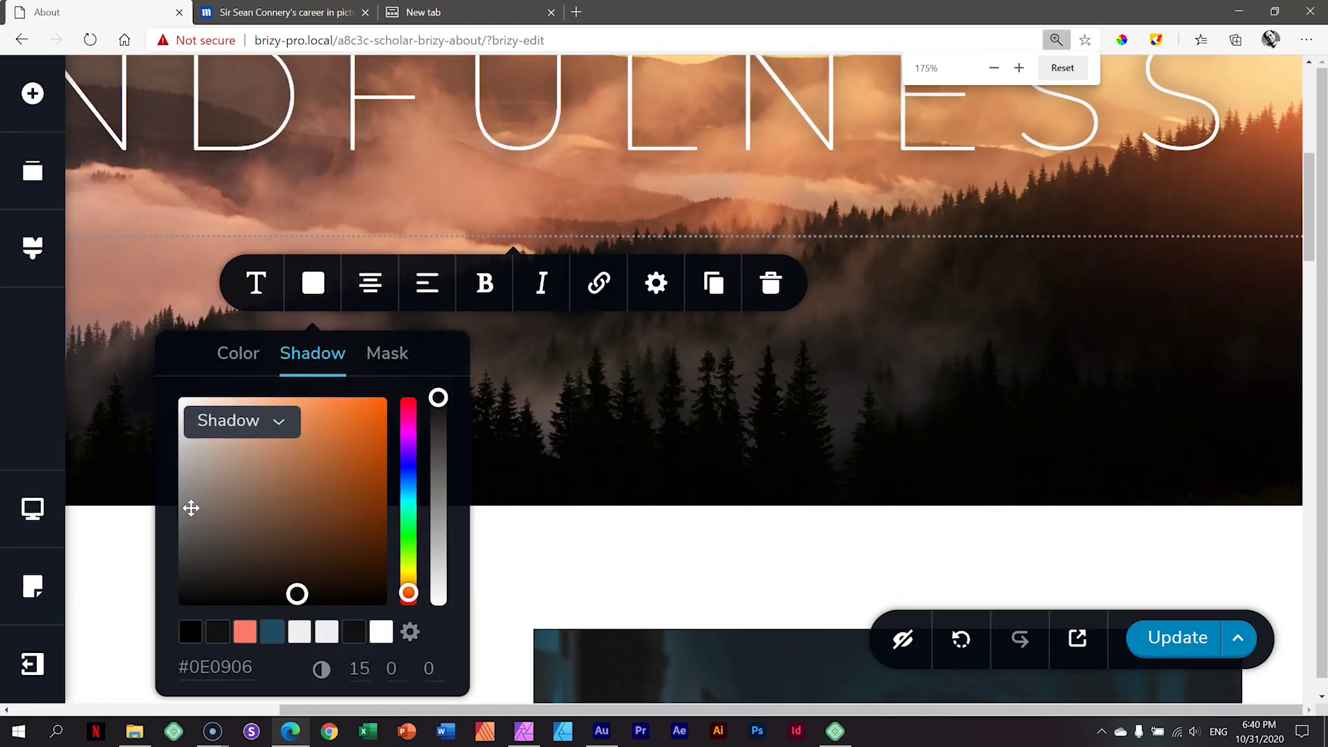
pyautogui.hotkey('ctrl', '-')
pyautogui.scroll(2, 546, 485)
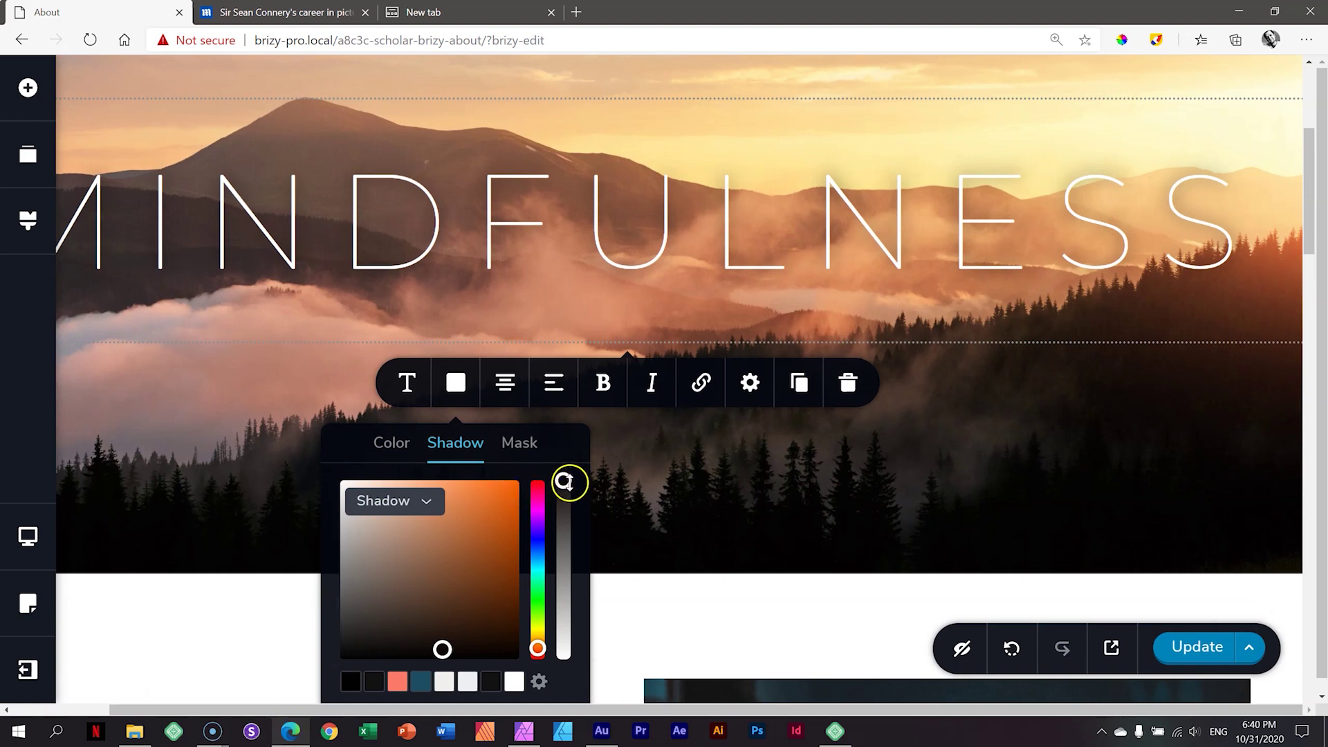
pyautogui.moveTo(563, 480); pyautogui.dragTo(567, 692)
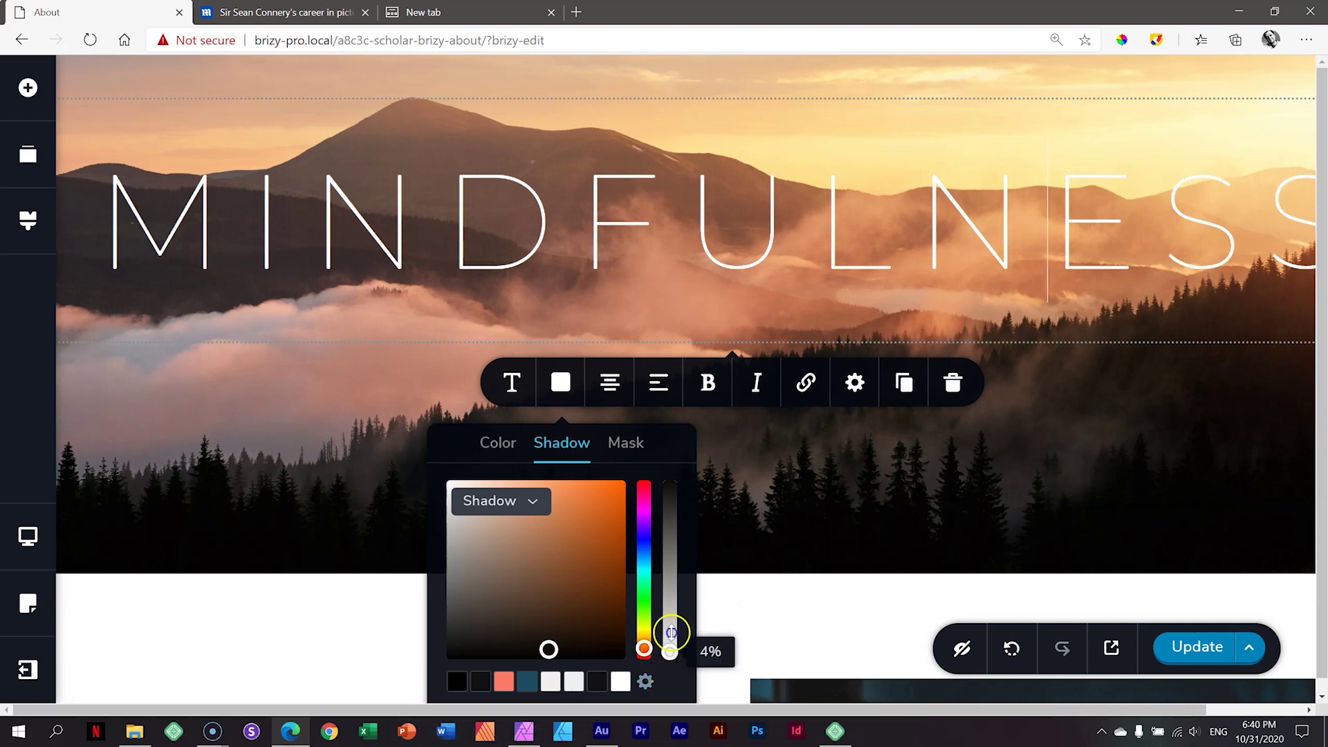
pyautogui.moveTo(670, 658); pyautogui.dragTo(670, 480)
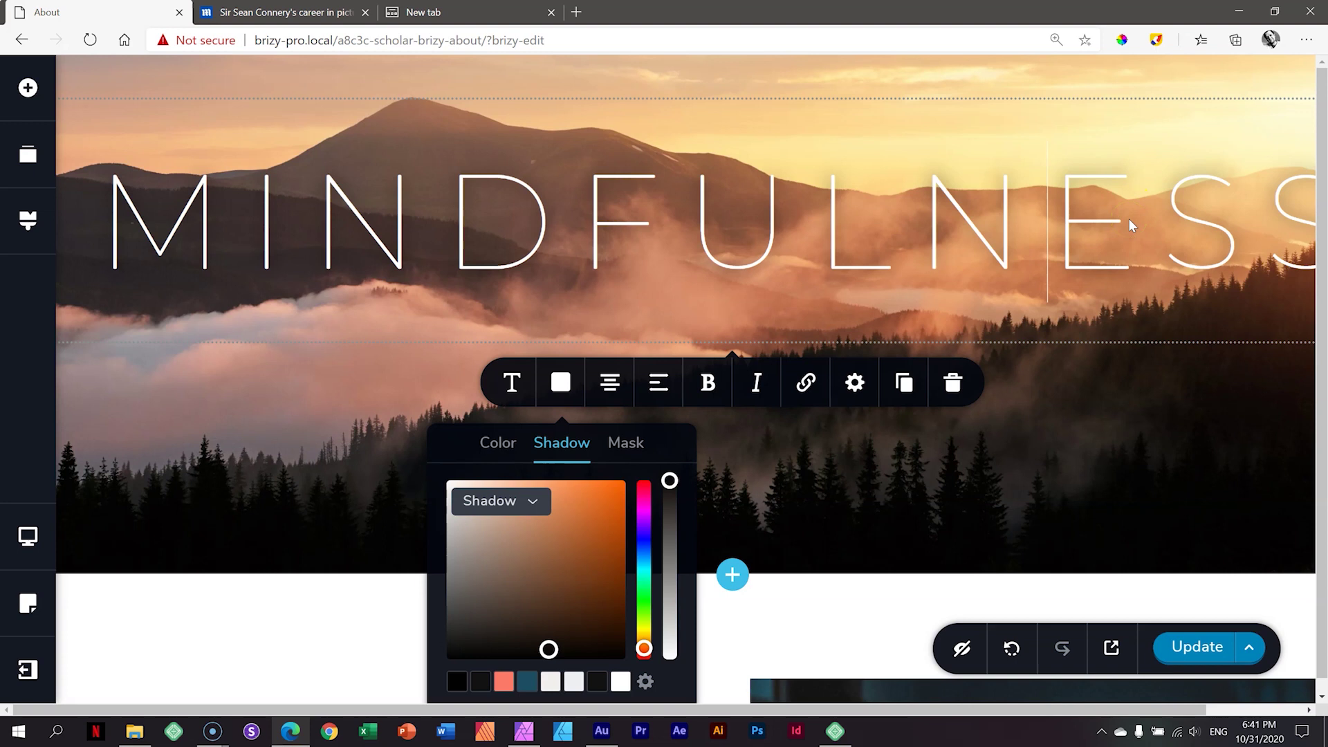
# Step: Lower the MINDFULNESS shadow opacity to about 73% and close the settings
pyautogui.hotkey('ctrl', '0')
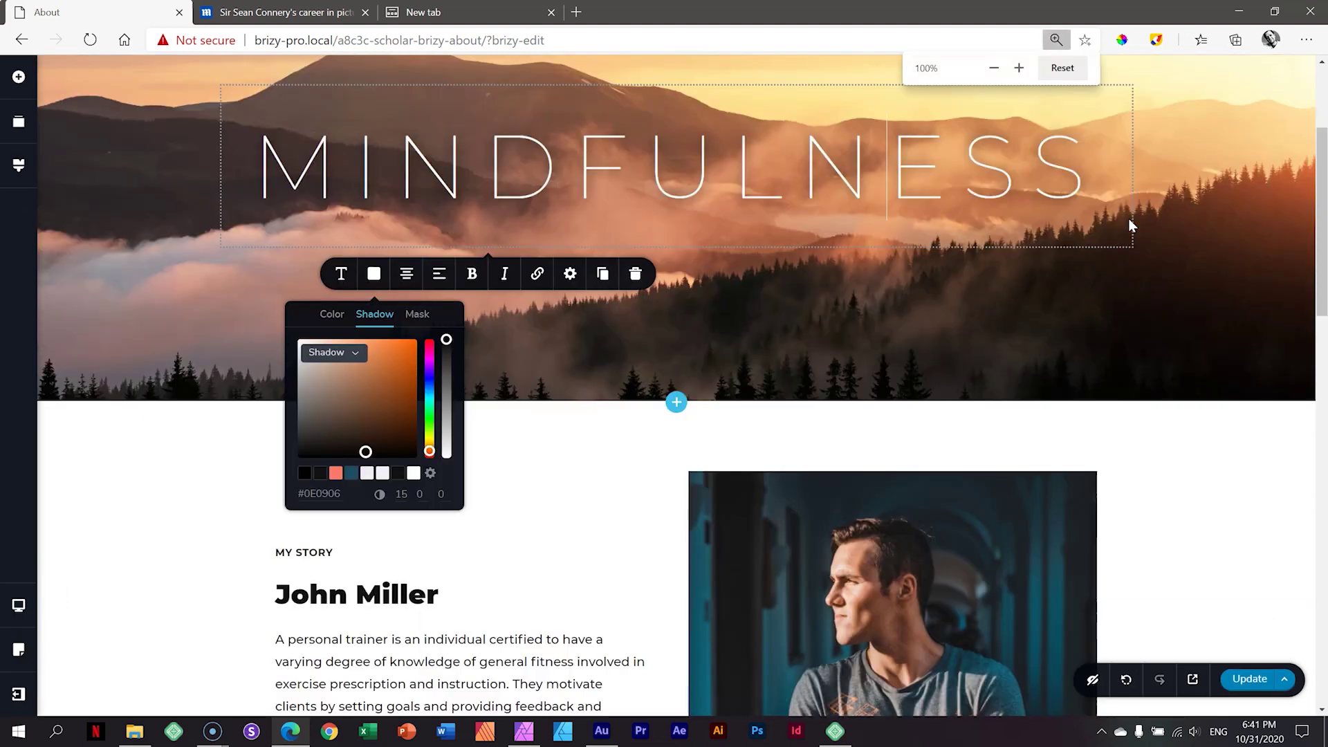
pyautogui.click(1236, 430)
pyautogui.scroll(3, 1237, 430)
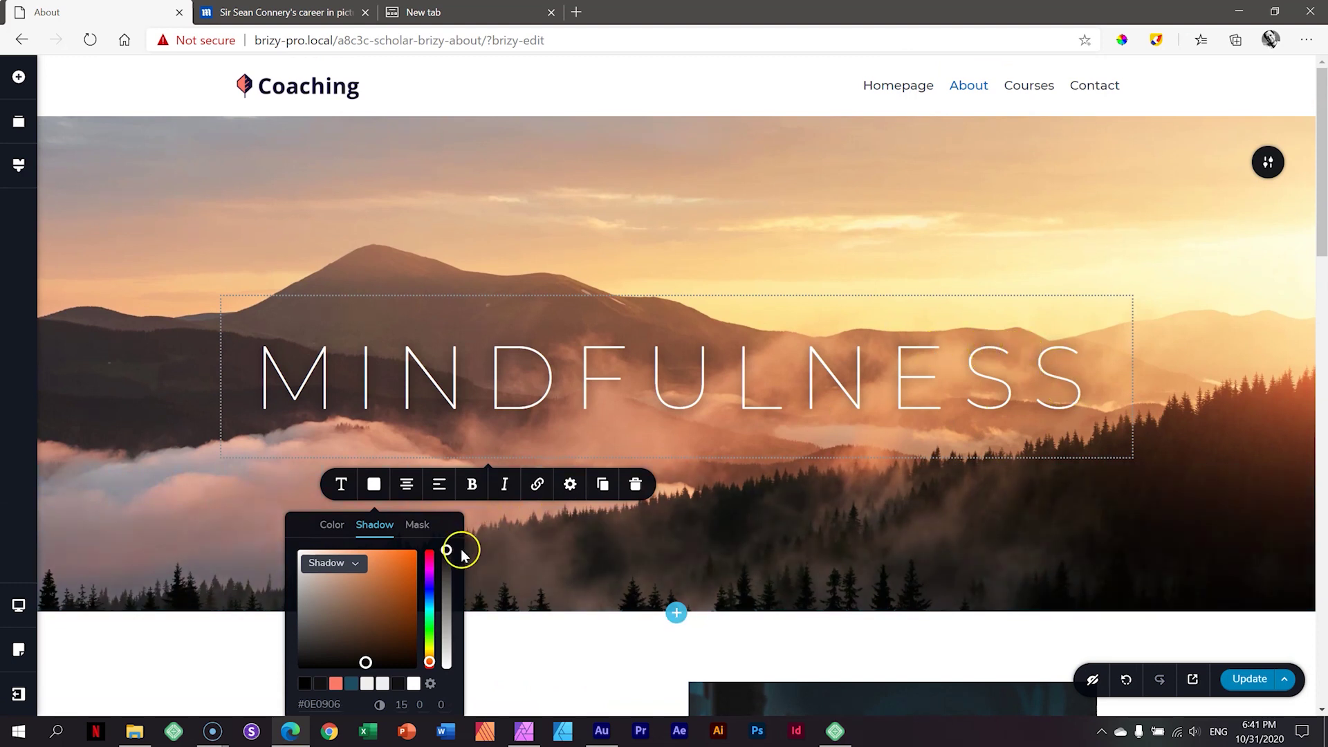
pyautogui.moveTo(446, 550); pyautogui.dragTo(448, 609)
pyautogui.click(1284, 451)
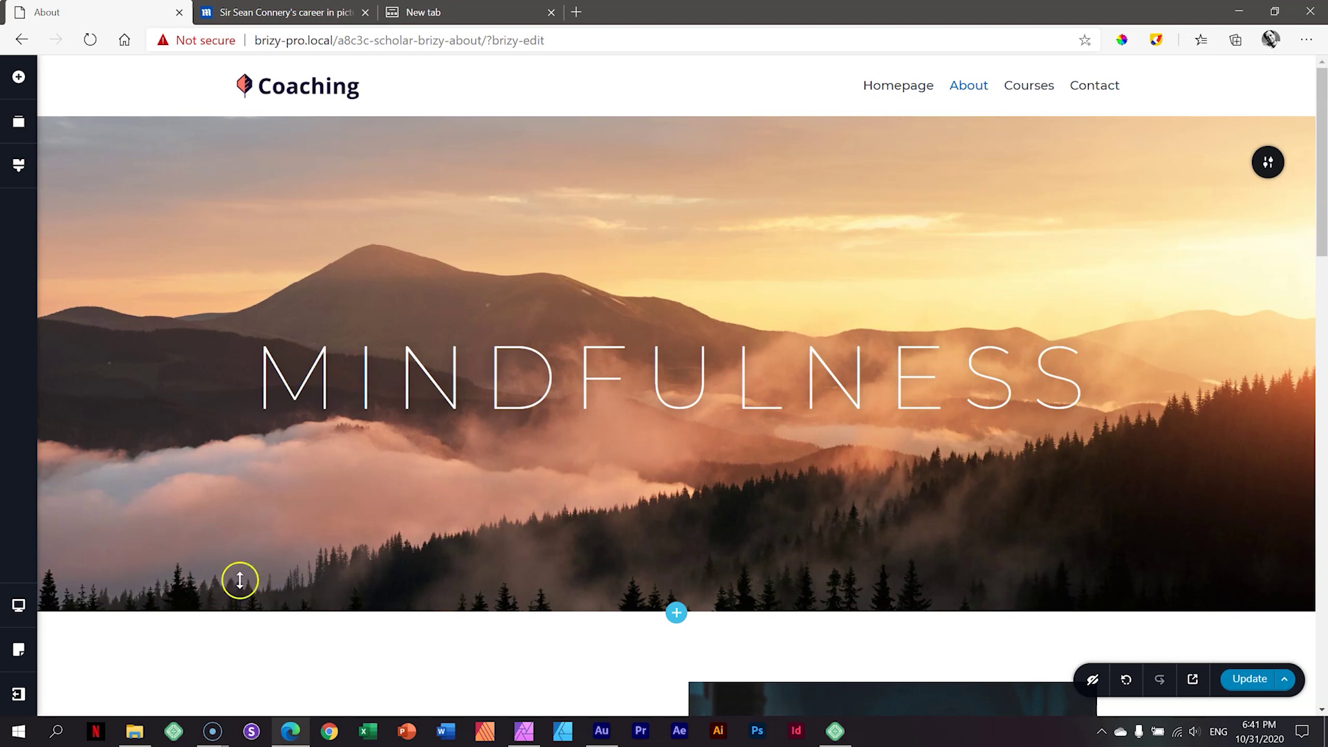
# Step: In tablet preview, shrink the MINDFULNESS title's font size to 70
pyautogui.click(17, 604)
pyautogui.click(87, 599)
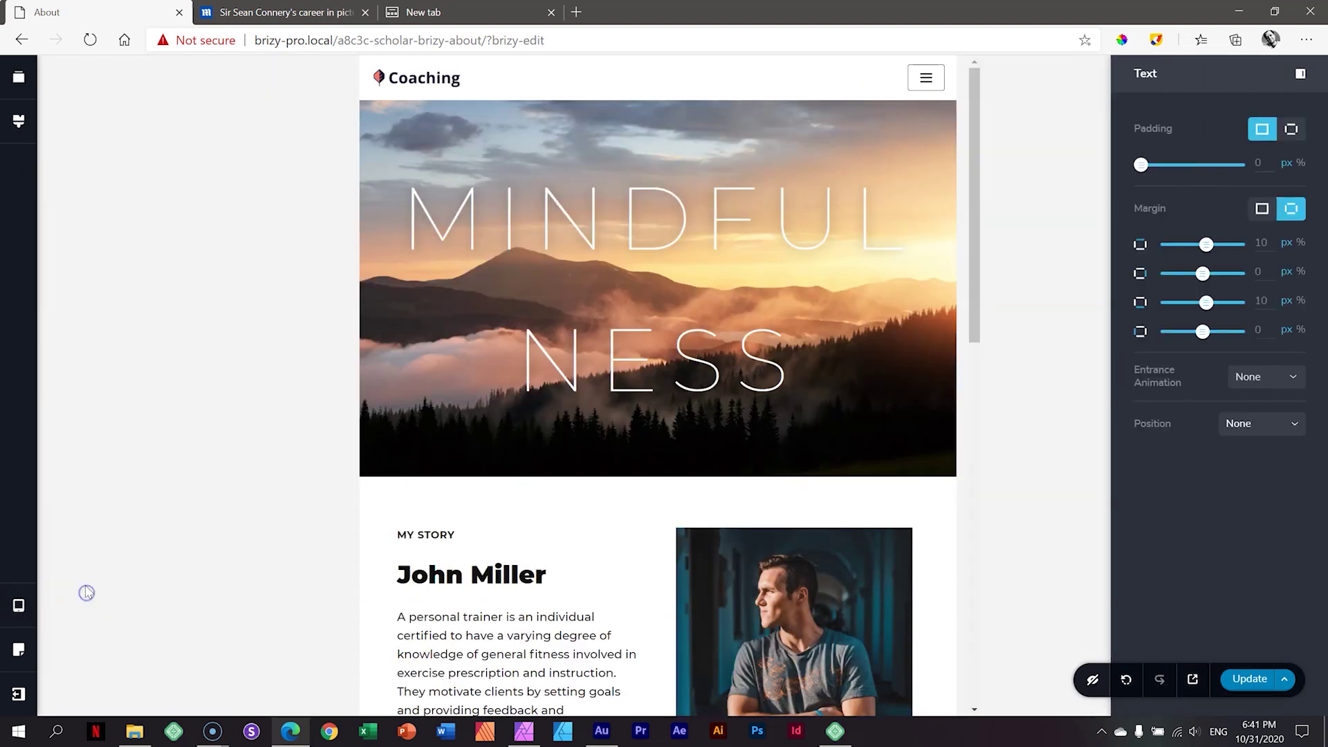
pyautogui.click(794, 215)
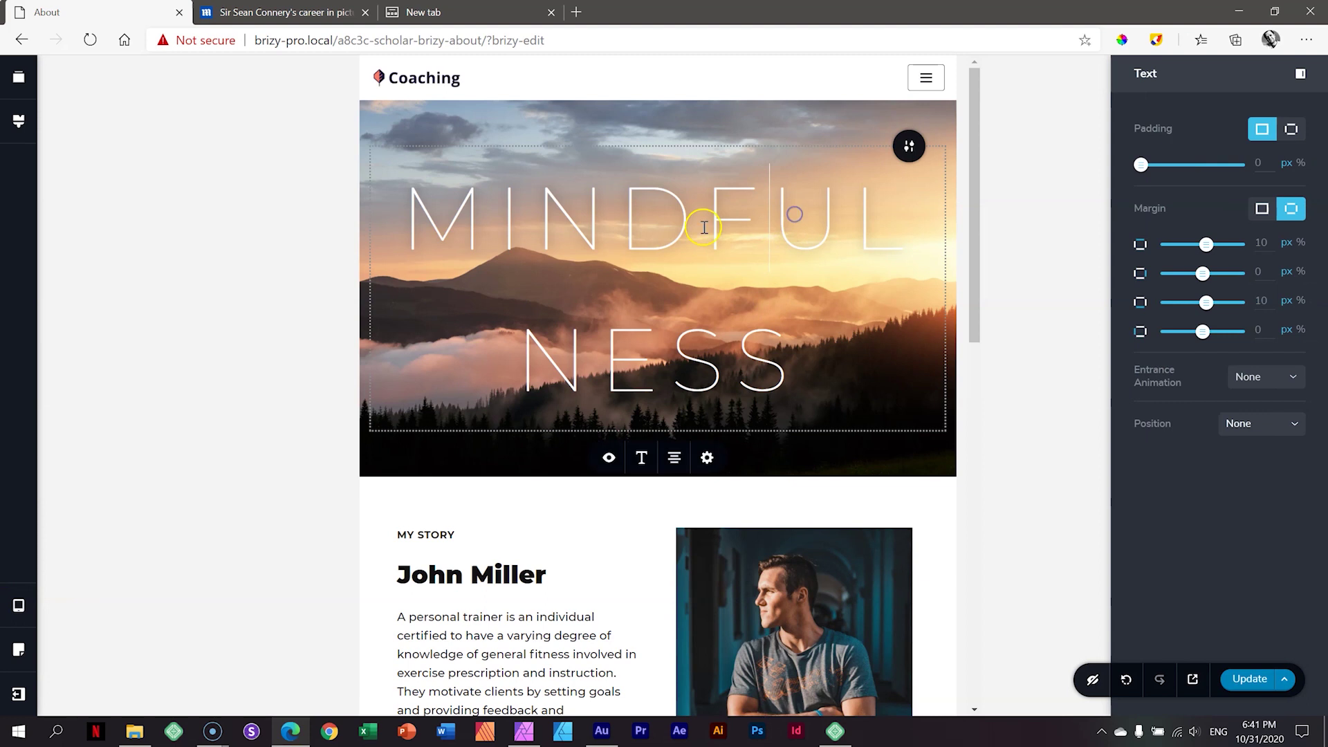
pyautogui.click(641, 465)
pyautogui.moveTo(624, 544); pyautogui.dragTo(623, 548)
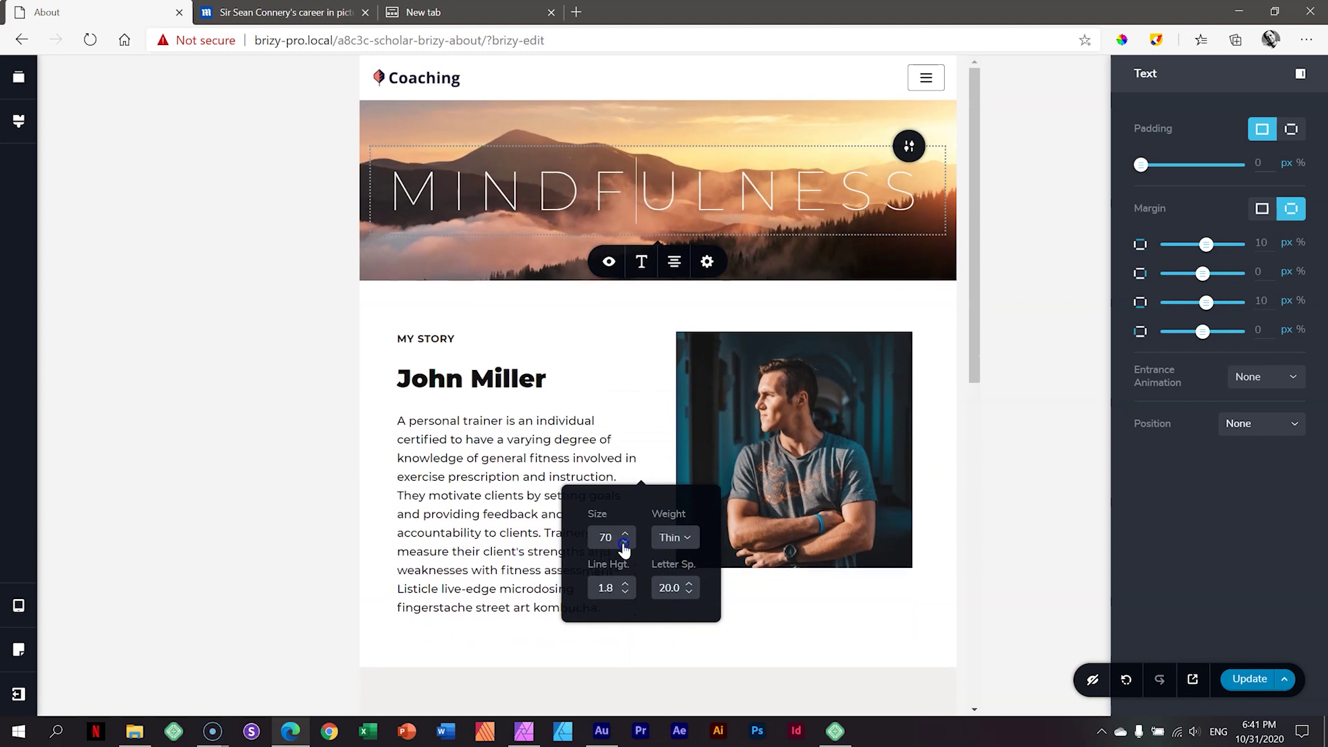
# Step: Set the tablet hero padding to 139px top and 161px bottom
pyautogui.moveTo(557, 253); pyautogui.dragTo(551, 341)
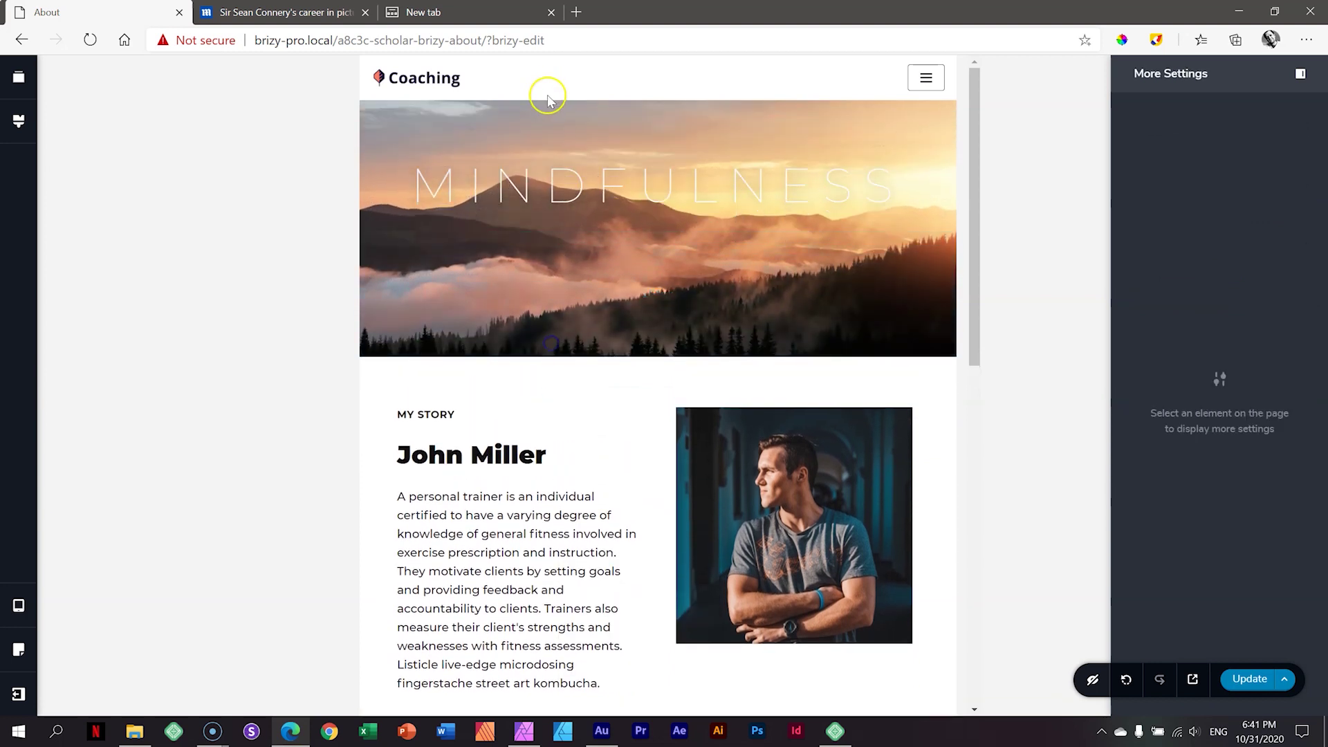
pyautogui.moveTo(543, 95); pyautogui.dragTo(543, 196)
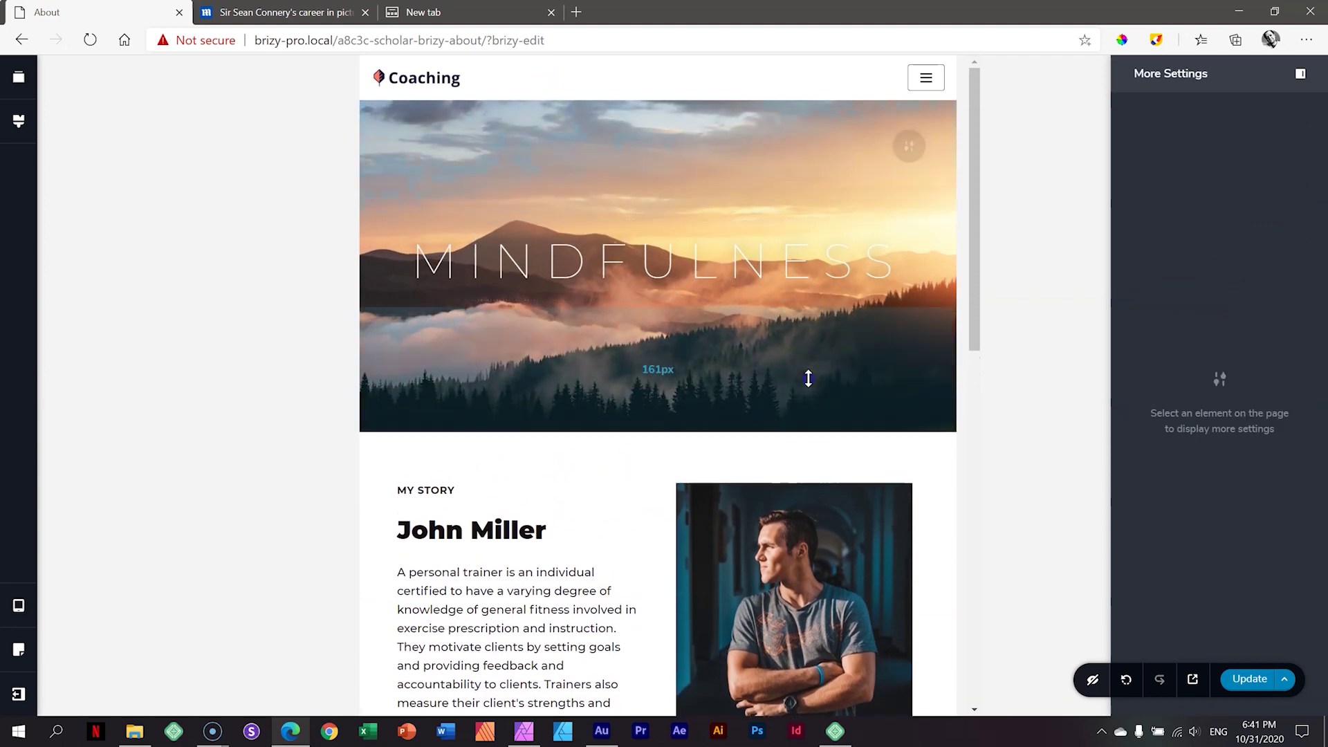
pyautogui.moveTo(740, 127)
pyautogui.mouseDown()
pyautogui.moveTo(741, 148)
pyautogui.moveTo(746, 123)
pyautogui.mouseUp()
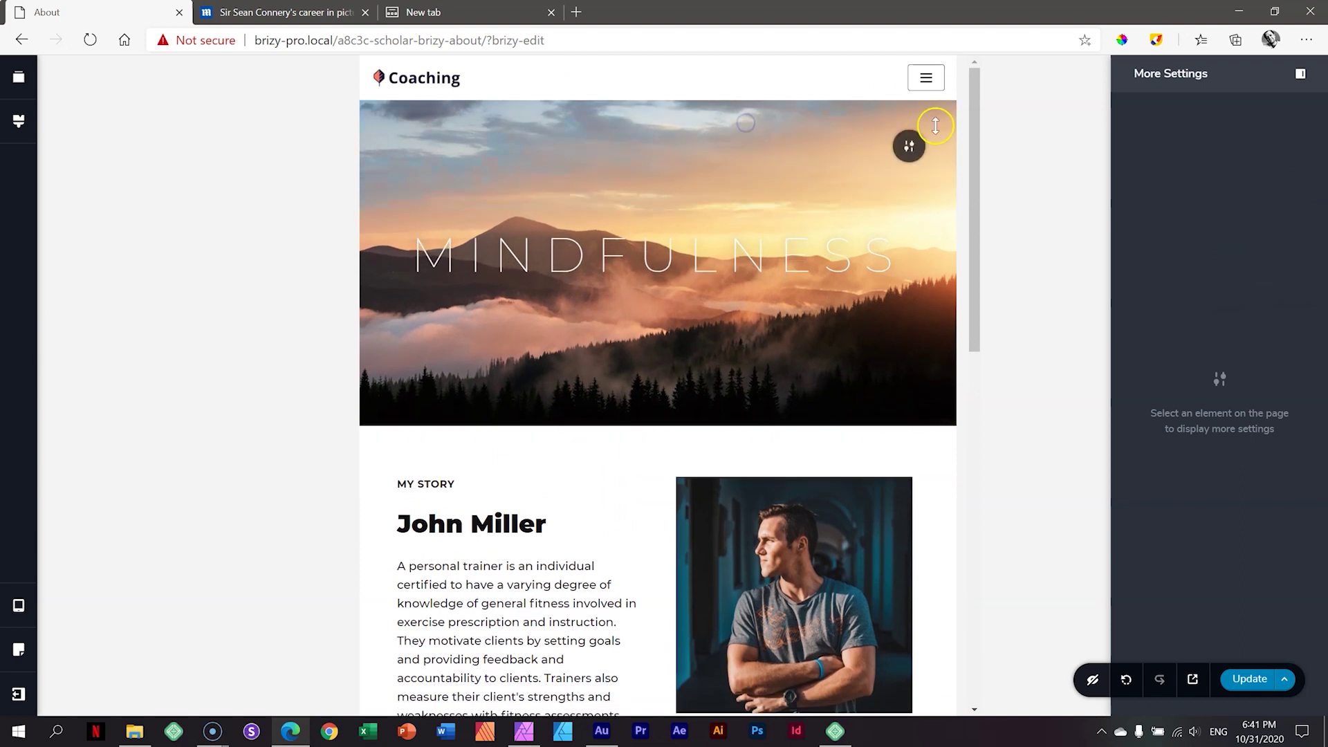
# Step: Move the hero background image's focal point lower in the Block settings
pyautogui.click(907, 142)
pyautogui.click(839, 146)
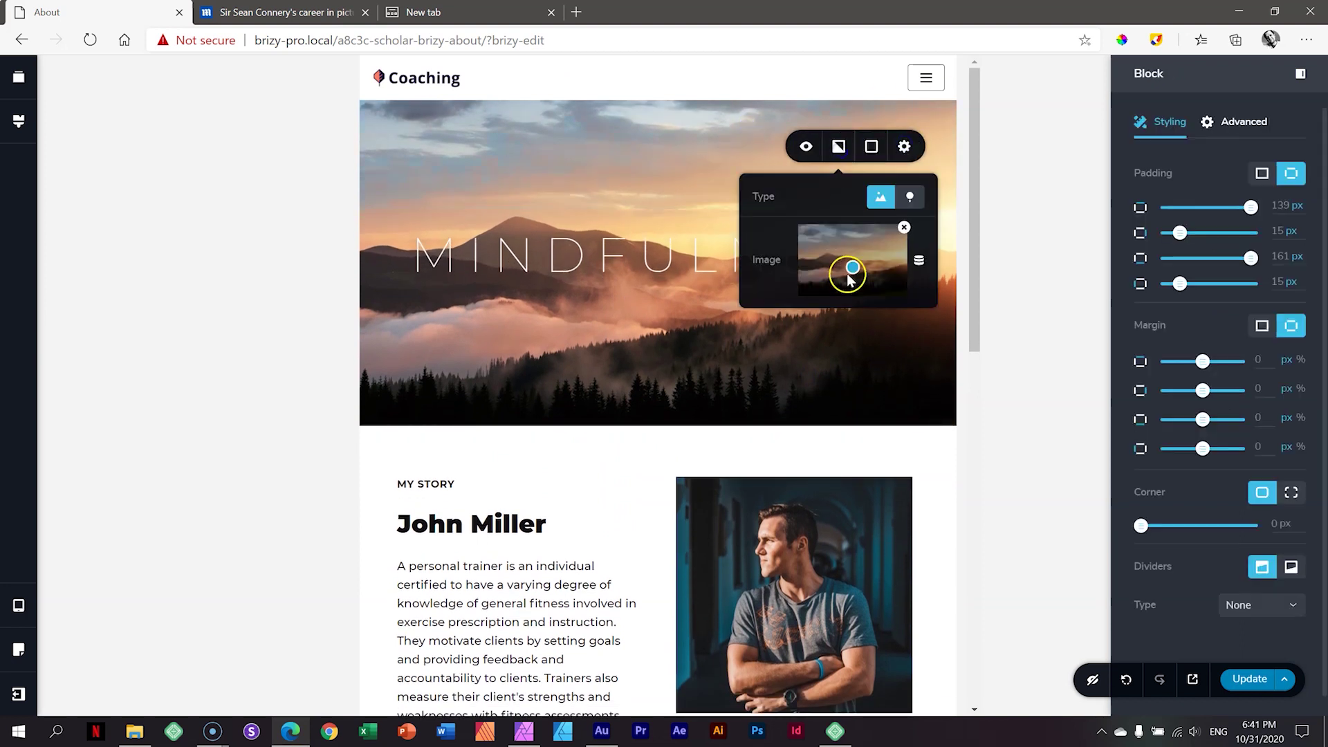
pyautogui.moveTo(851, 270); pyautogui.dragTo(851, 297)
pyautogui.click(1034, 311)
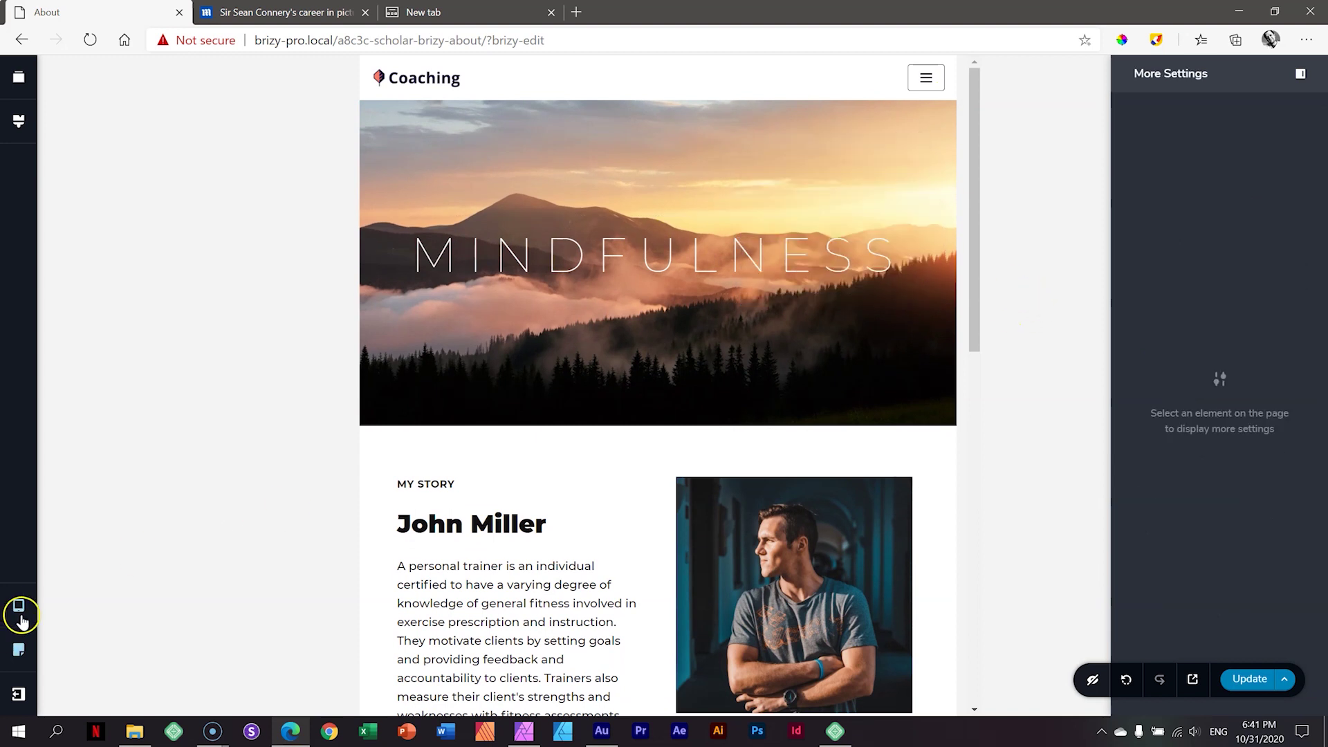
# Step: In mobile preview, shrink the MINDFULNESS title's font size
pyautogui.moveTo(18, 608)
pyautogui.click(86, 631)
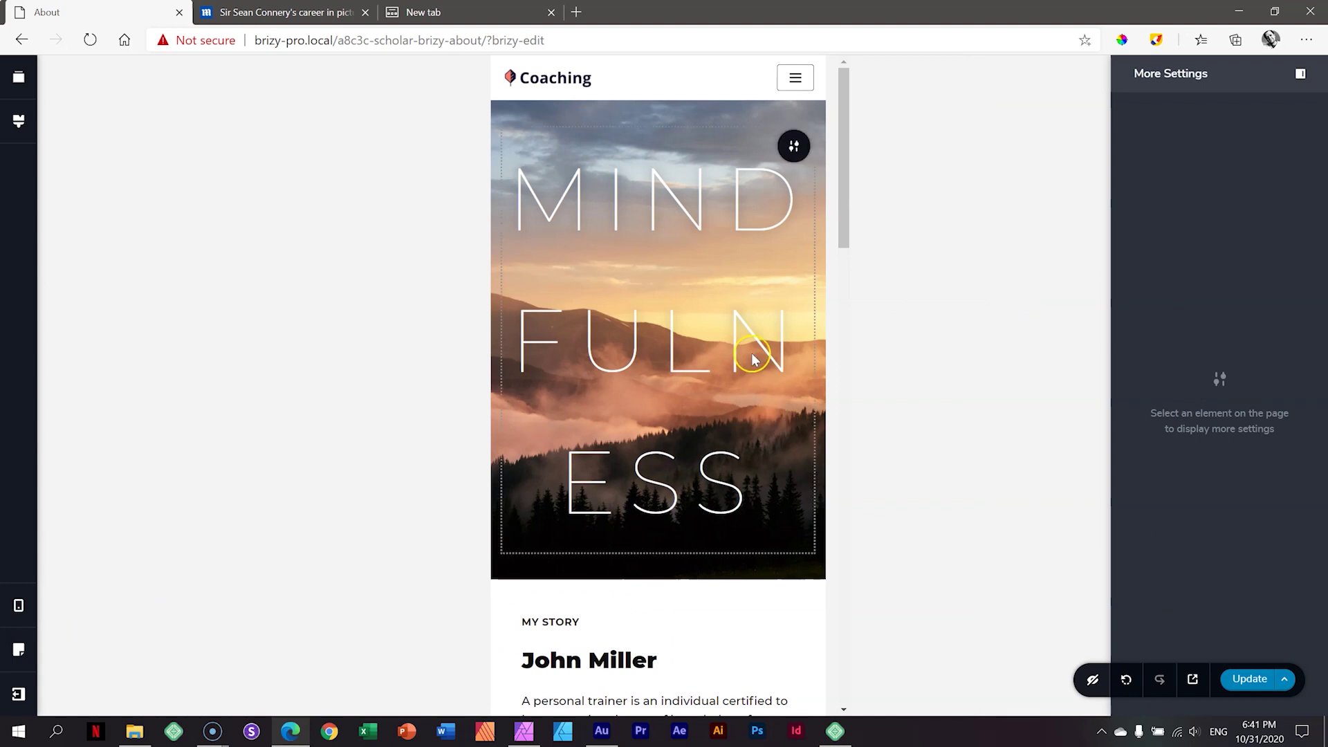
pyautogui.click(719, 334)
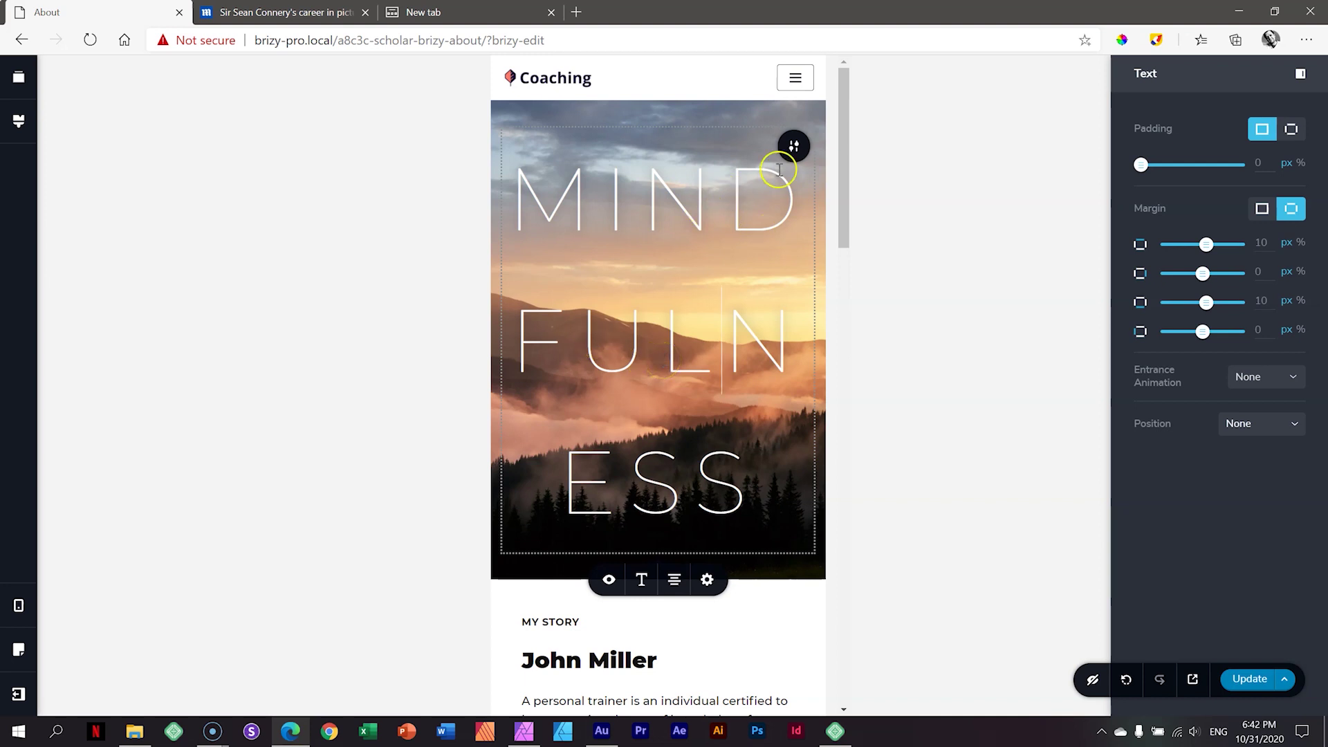
pyautogui.click(641, 581)
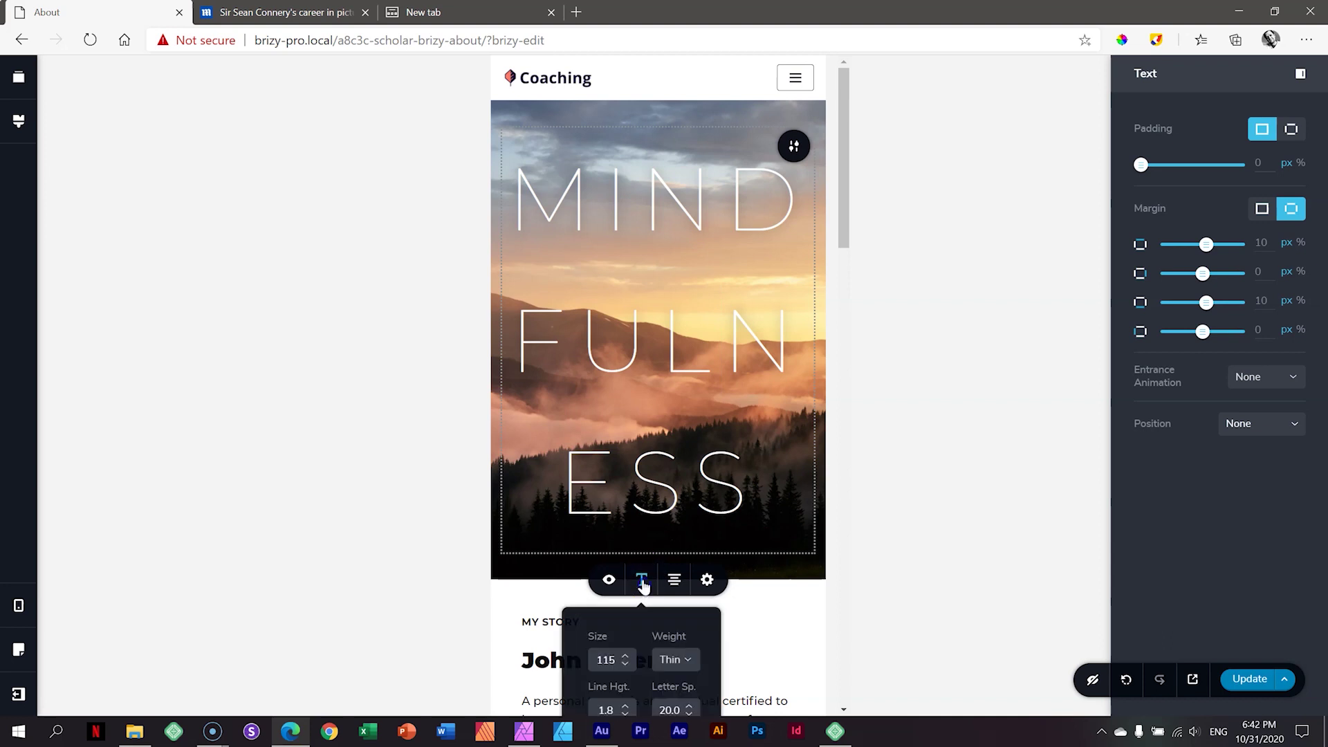
pyautogui.click(625, 664)
pyautogui.moveTo(626, 664); pyautogui.dragTo(625, 664)
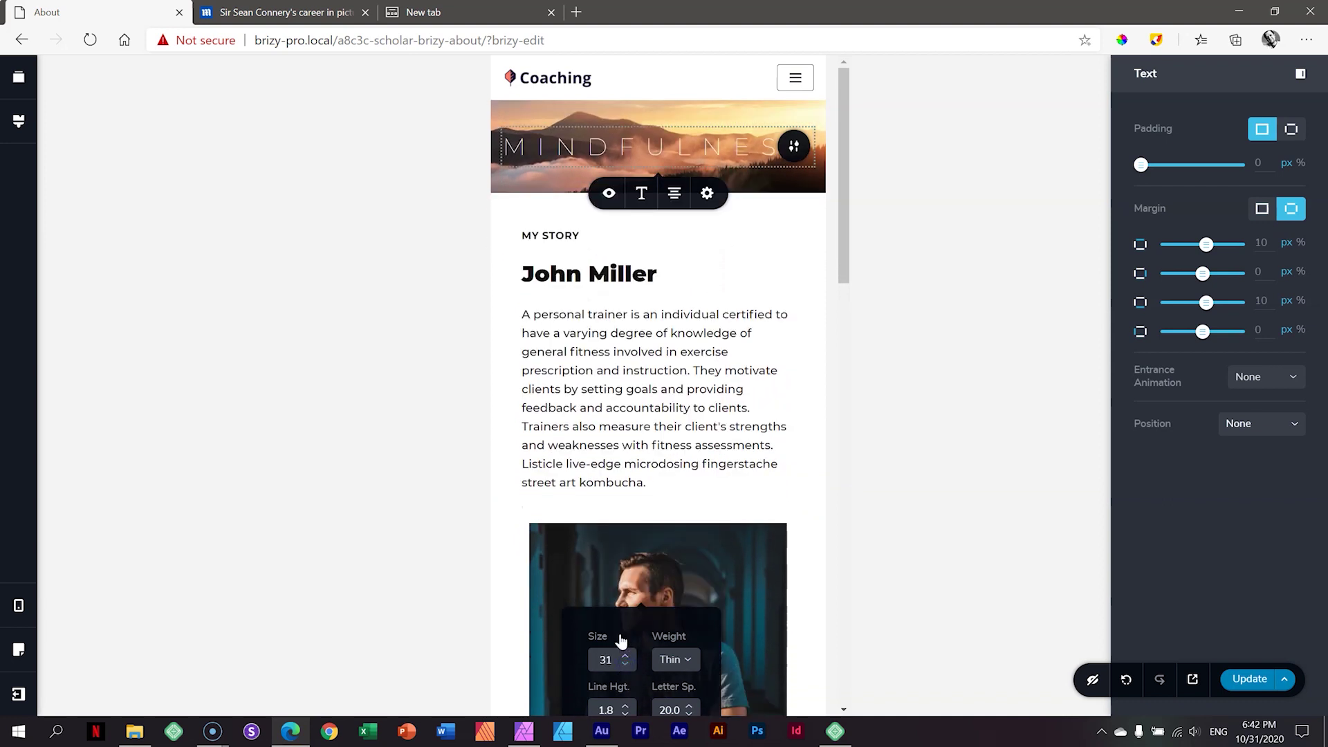
# Step: Add space above the mobile title and set the hero bottom padding around 87px
pyautogui.click(646, 113)
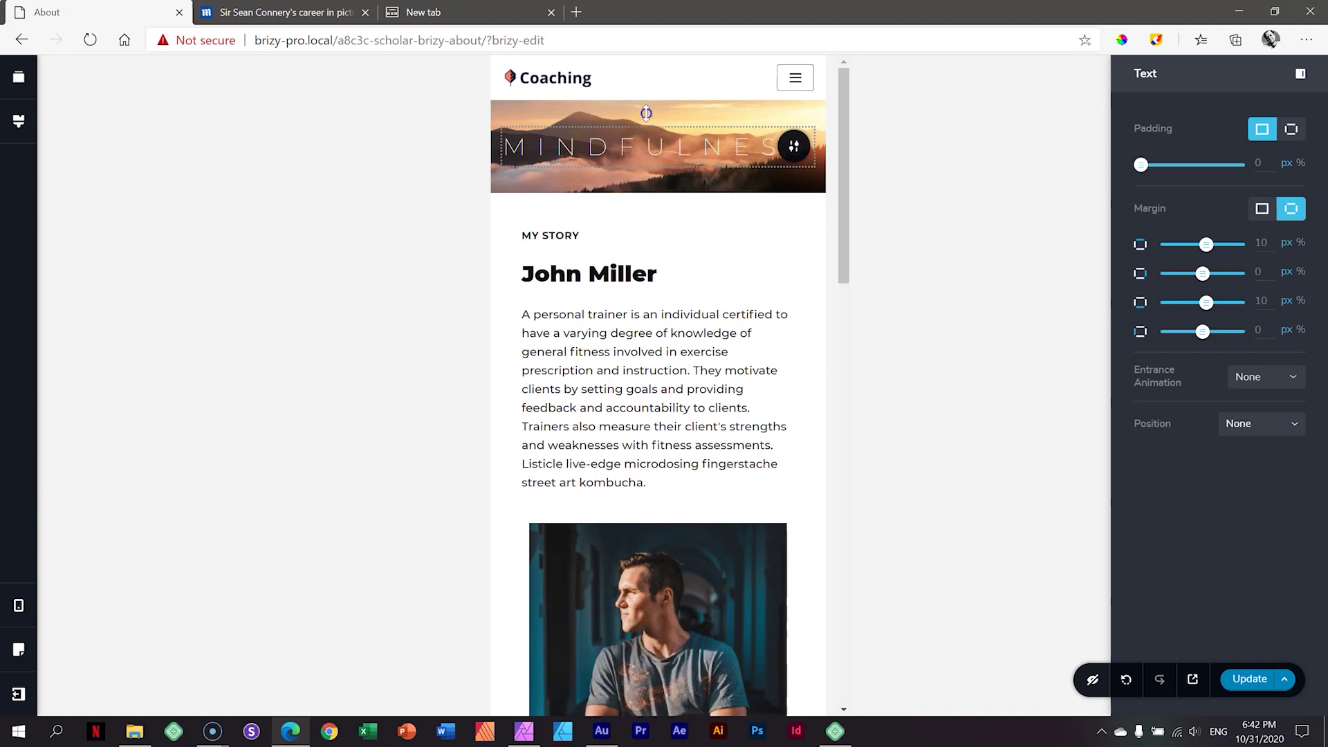
pyautogui.moveTo(646, 113); pyautogui.dragTo(646, 169)
pyautogui.moveTo(647, 253); pyautogui.dragTo(648, 291)
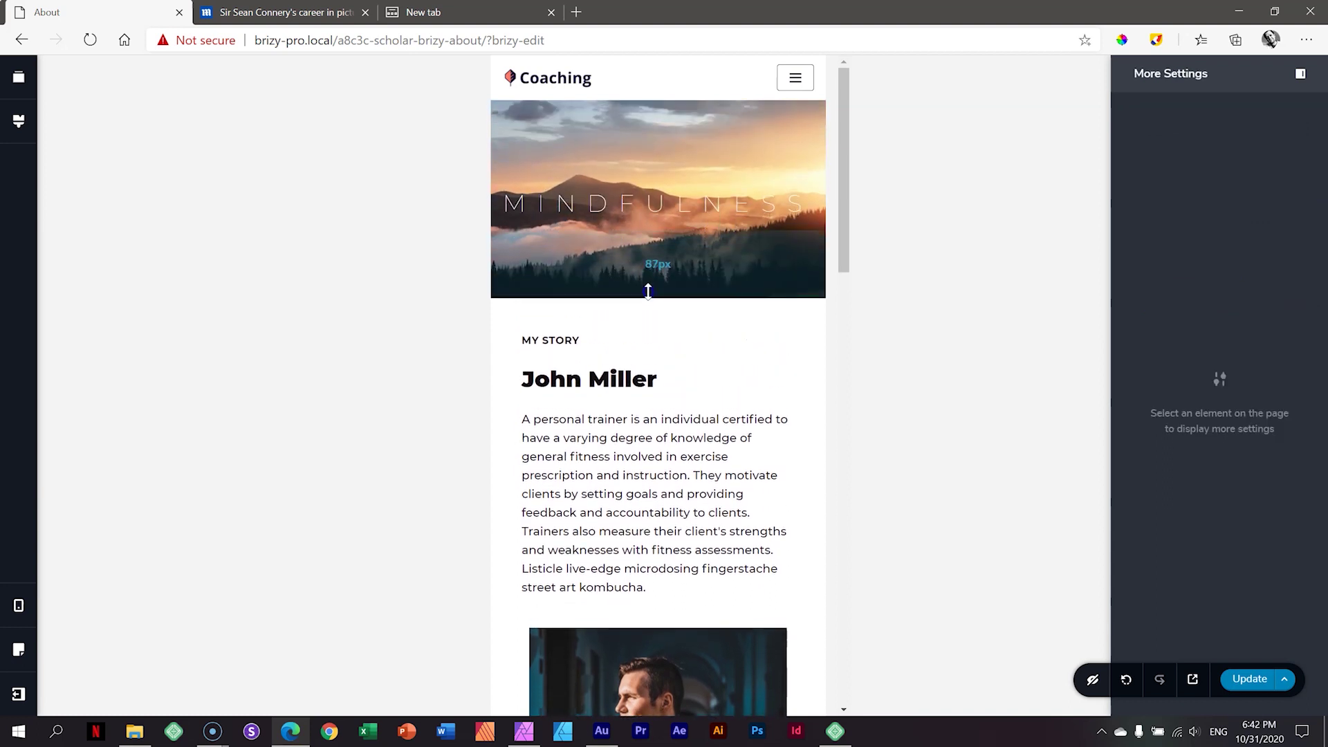
pyautogui.moveTo(643, 131); pyautogui.dragTo(643, 154)
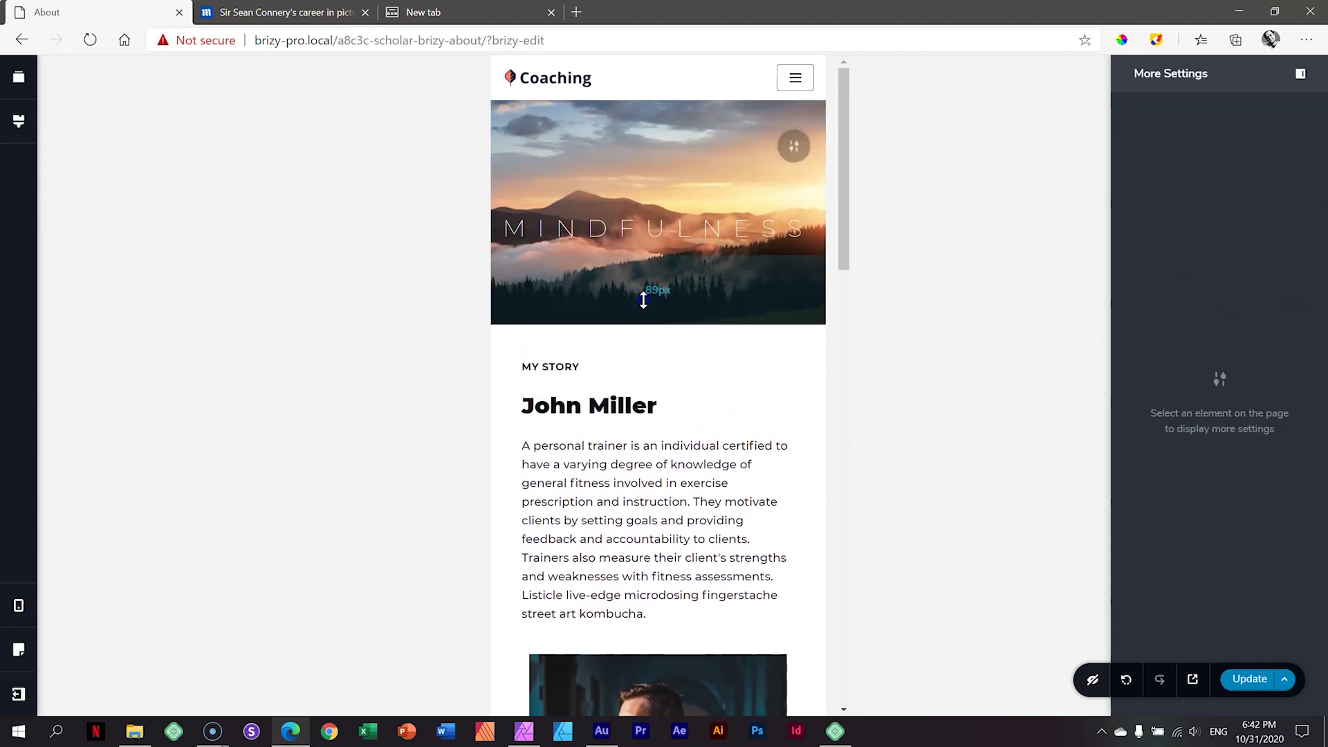
pyautogui.moveTo(643, 299); pyautogui.dragTo(643, 304)
# Step: Make the mobile title Medium weight at size 25
pyautogui.click(648, 233)
pyautogui.click(647, 279)
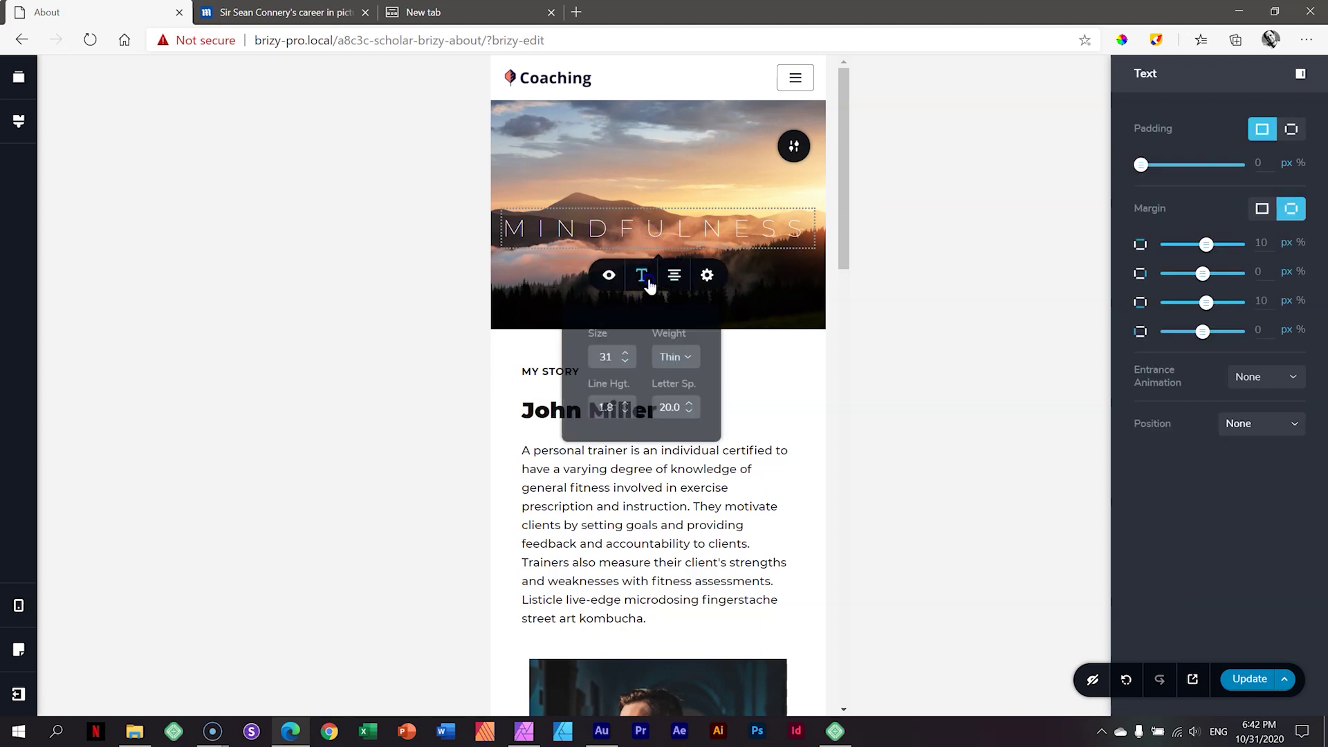
pyautogui.click(687, 355)
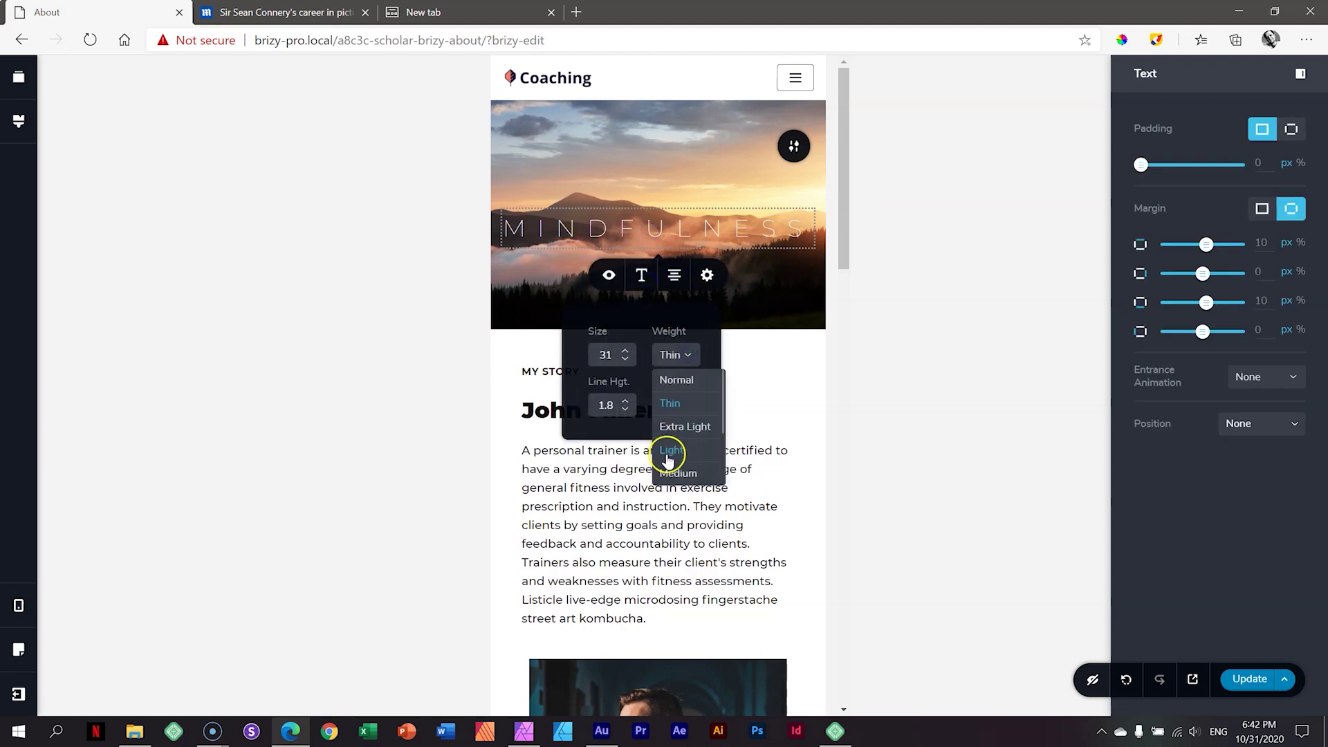
pyautogui.click(674, 473)
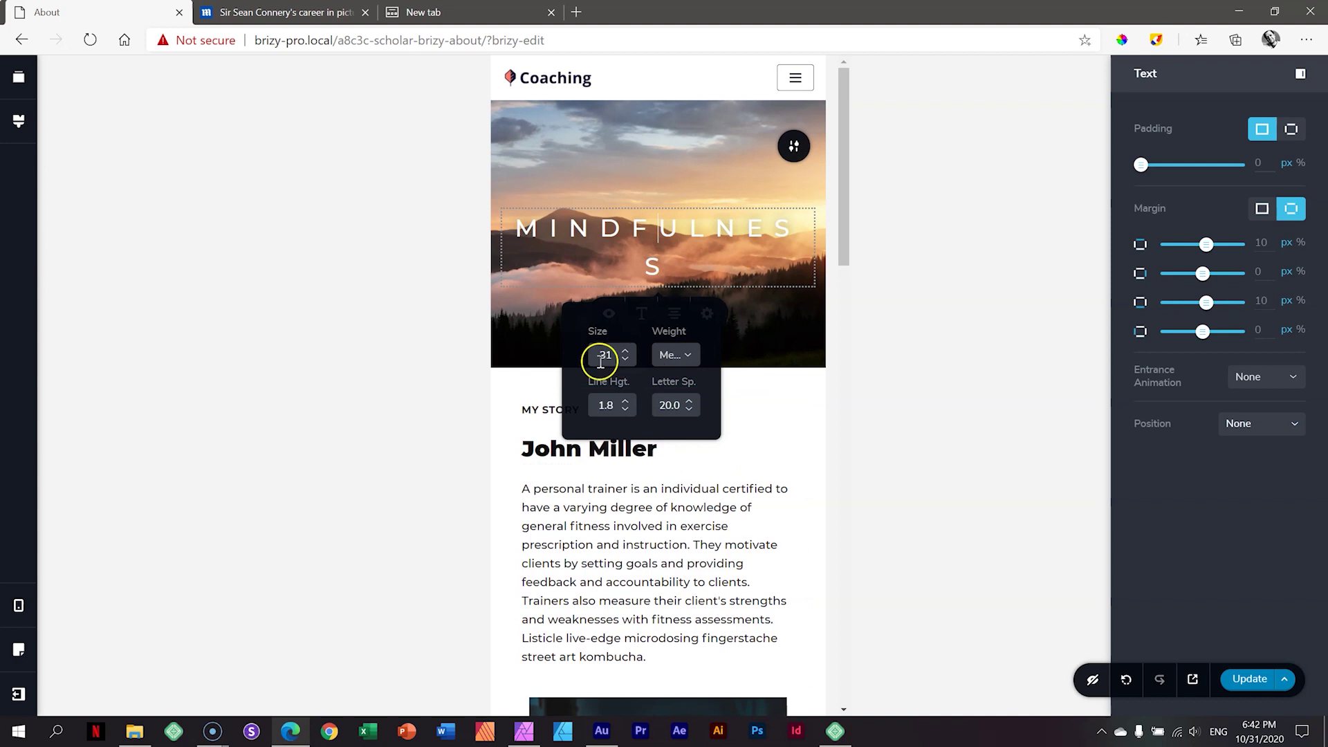
pyautogui.click(626, 359)
pyautogui.click(625, 360)
pyautogui.click(626, 359)
pyautogui.click(626, 359)
pyautogui.click(626, 360)
pyautogui.click(626, 360)
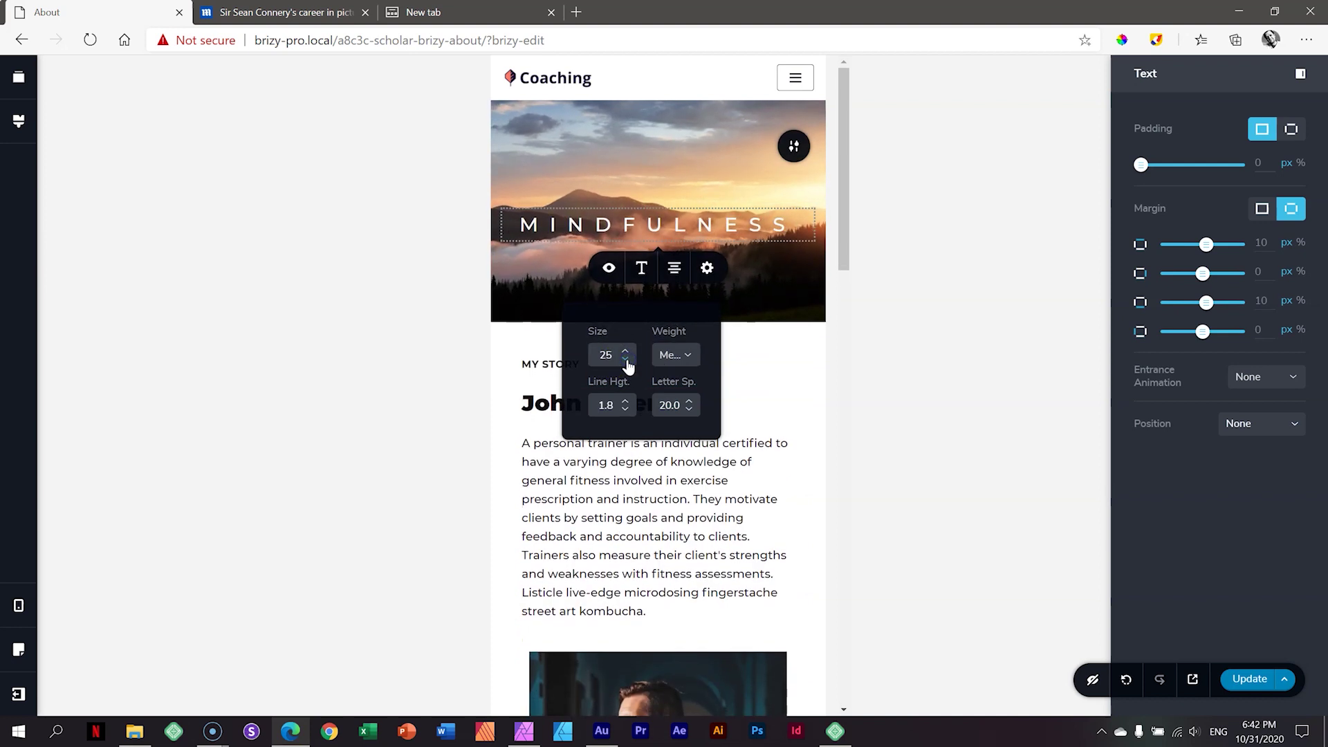
pyautogui.click(972, 332)
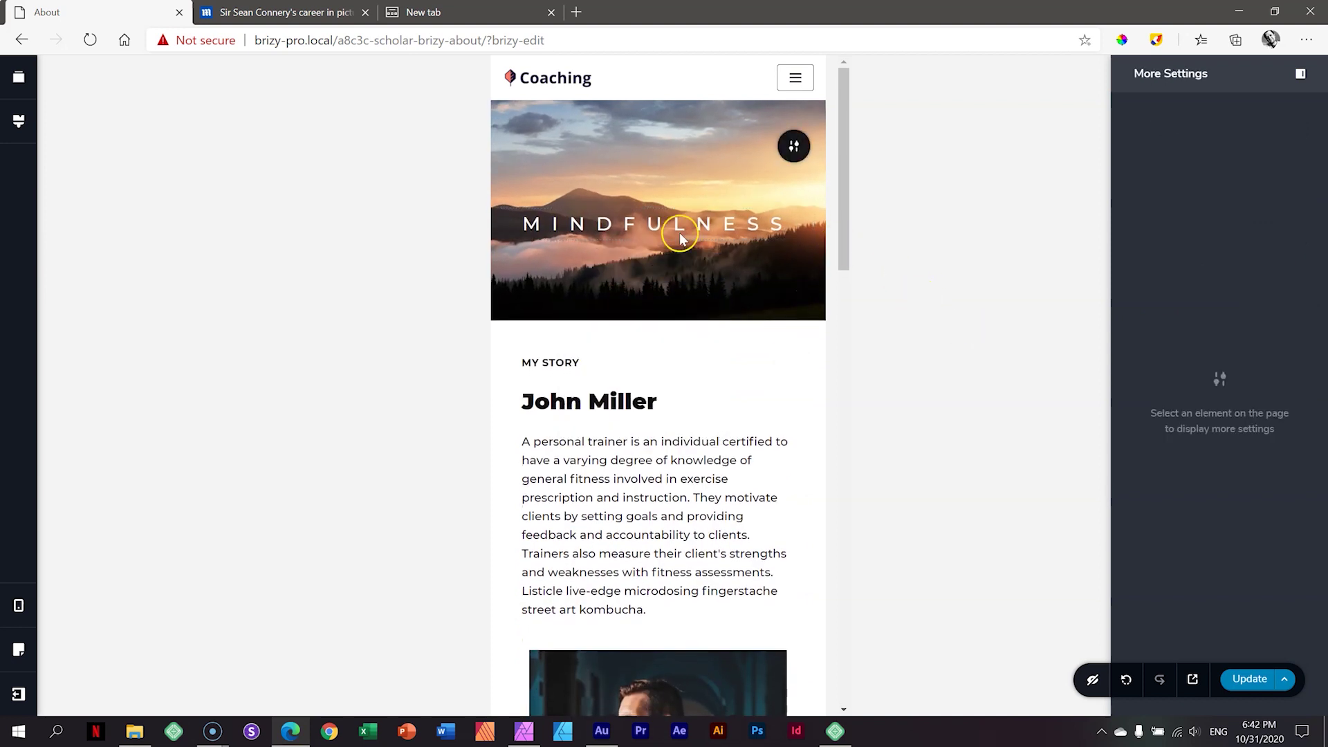
# Step: Set the mobile hero top padding to 109px and return to tablet preview
pyautogui.moveTo(646, 307); pyautogui.dragTo(646, 317)
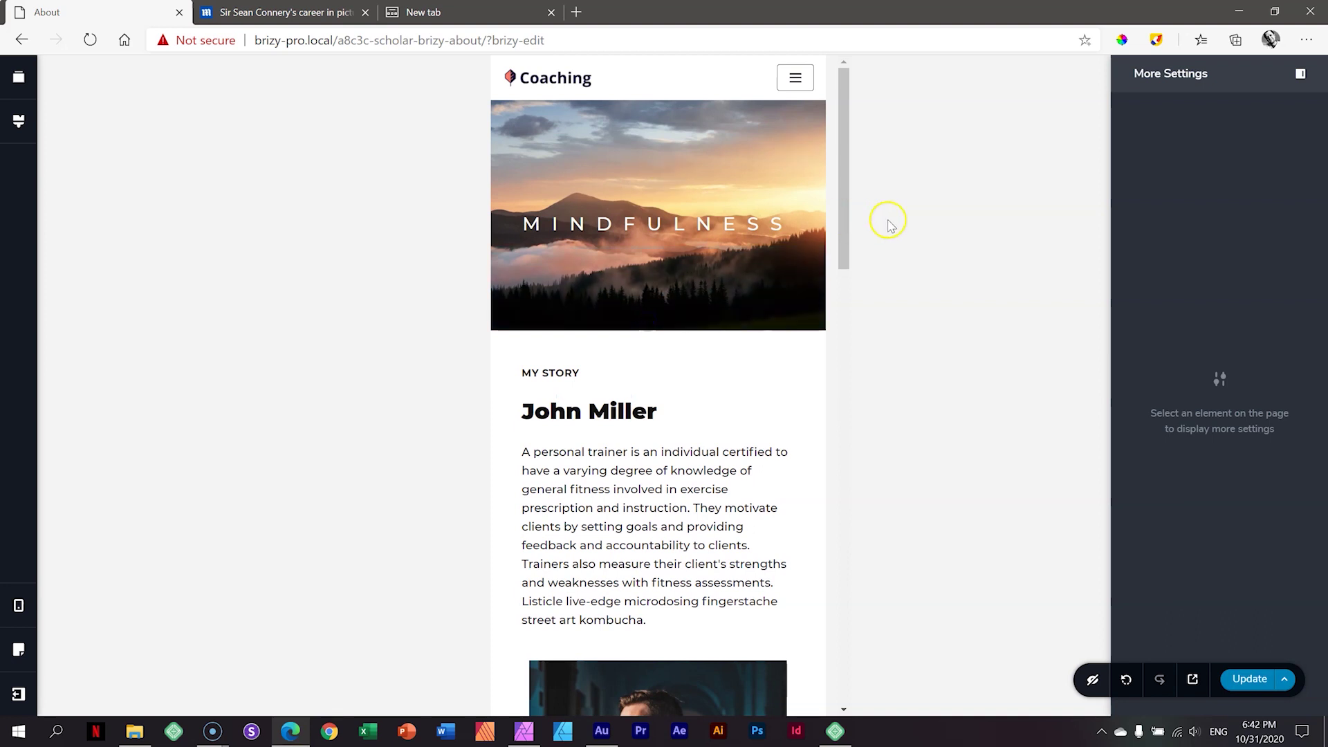
pyautogui.moveTo(719, 163); pyautogui.dragTo(721, 149)
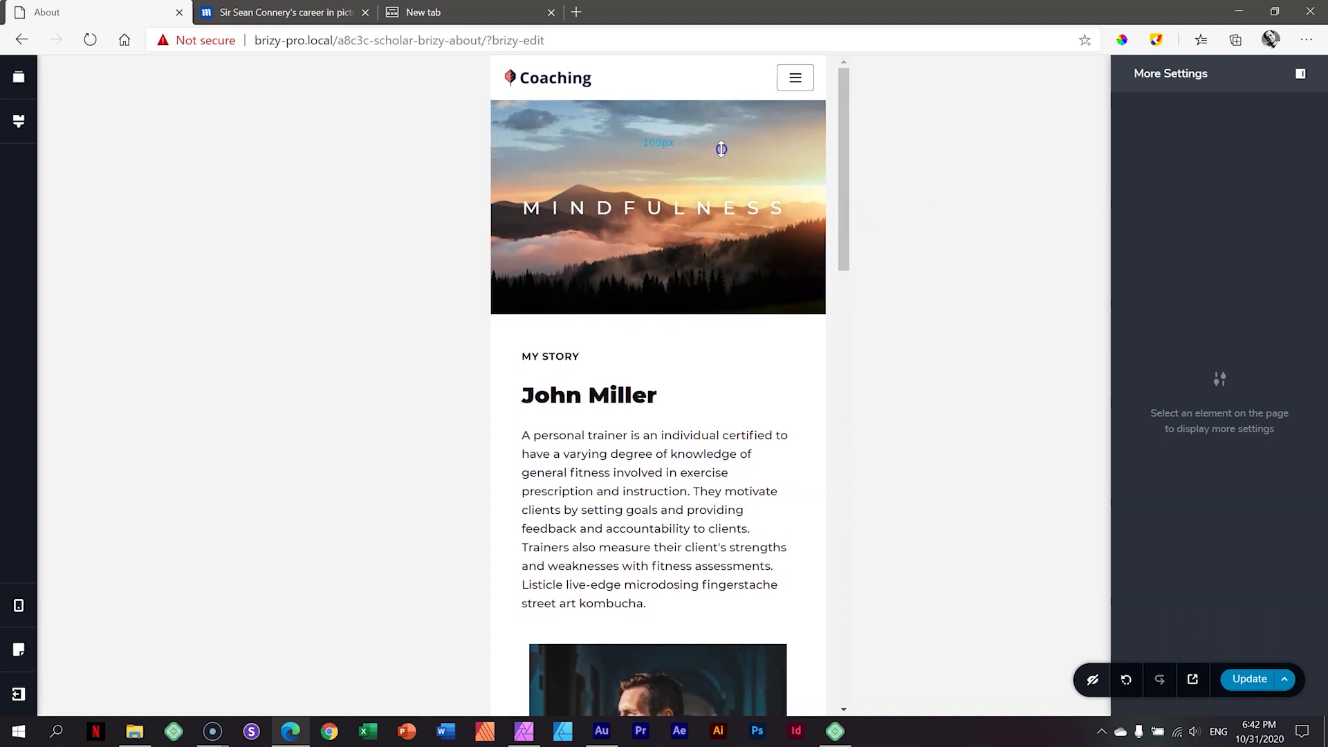
pyautogui.click(863, 325)
pyautogui.moveTo(19, 605)
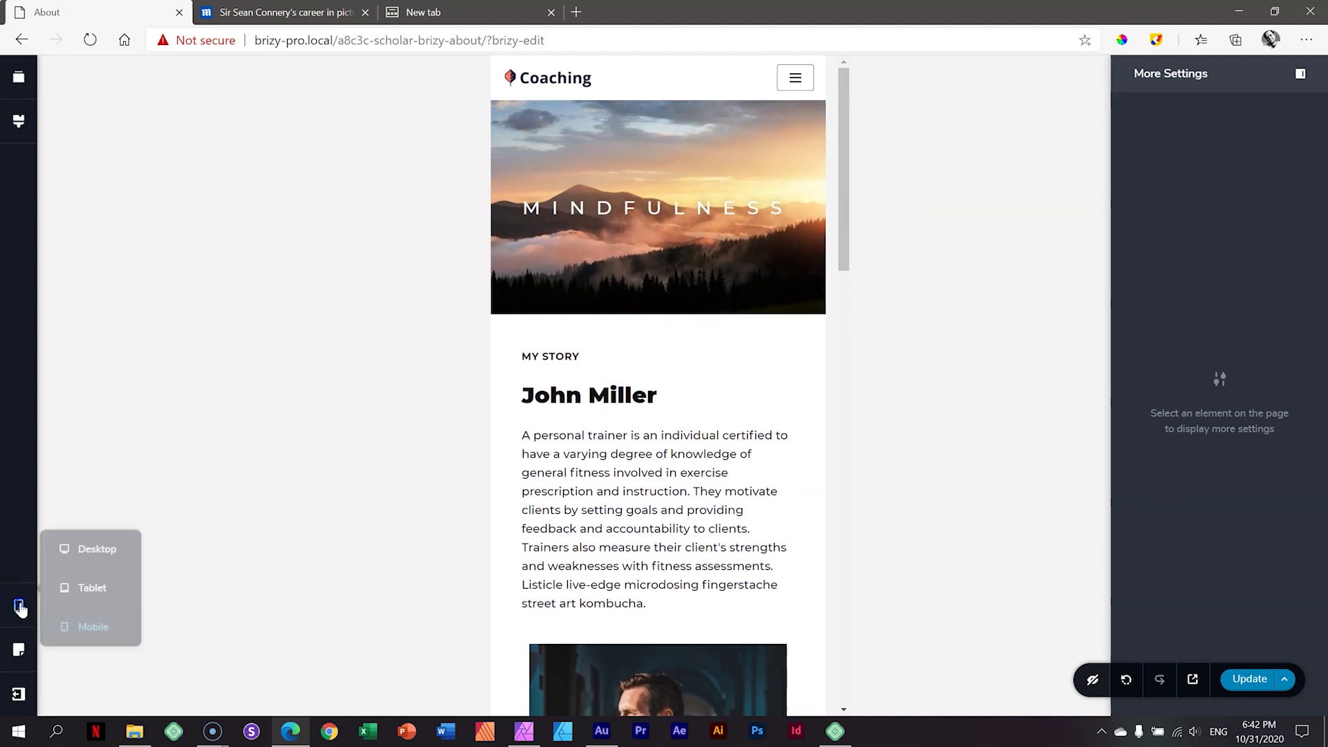
pyautogui.click(82, 596)
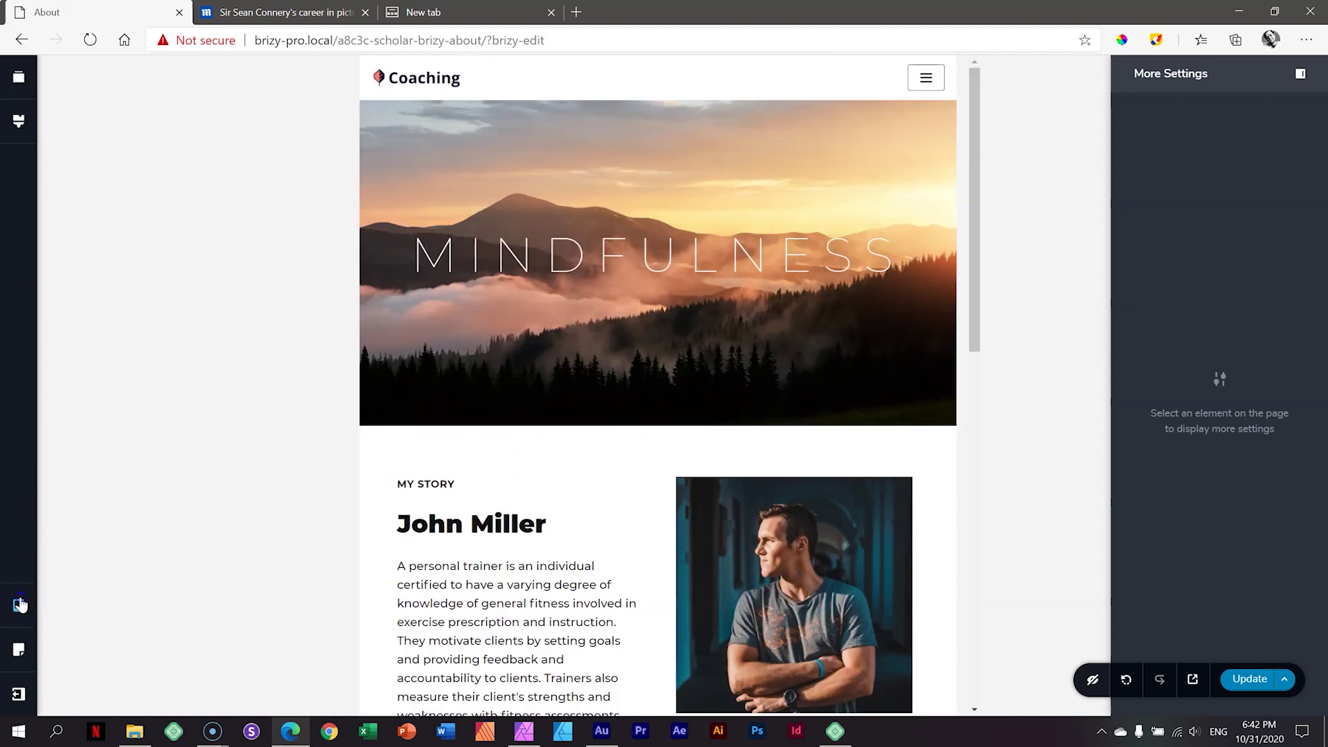
# Step: Switch the editor to desktop preview to show the full-width MINDFULNESS hero
pyautogui.click(104, 551)
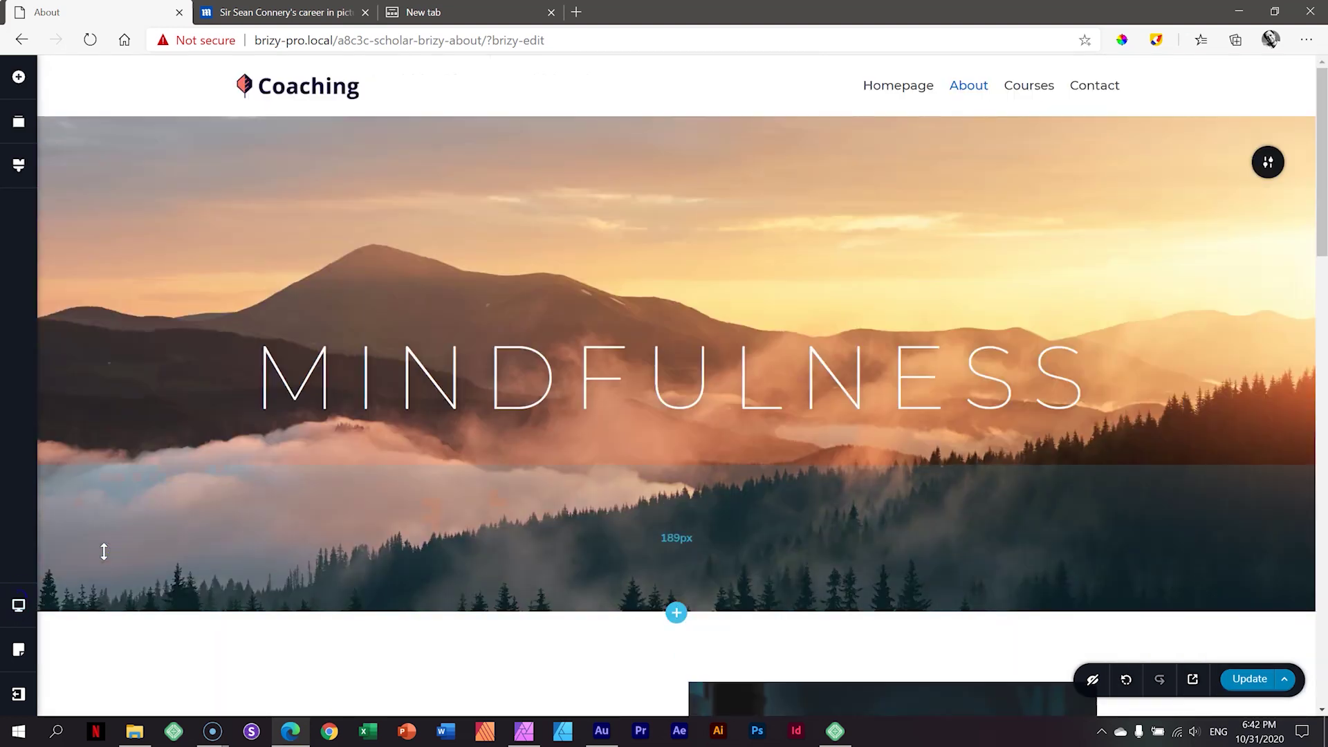